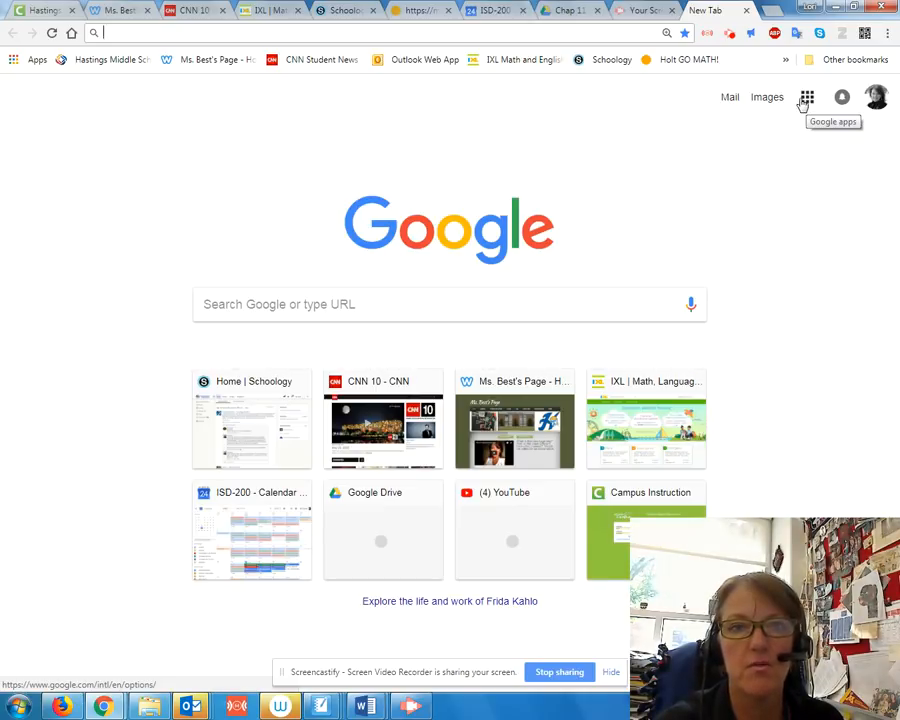
# Step: Open Google Sheets from the Google apps and create a new blank spreadsheet
pyautogui.click(805, 99)
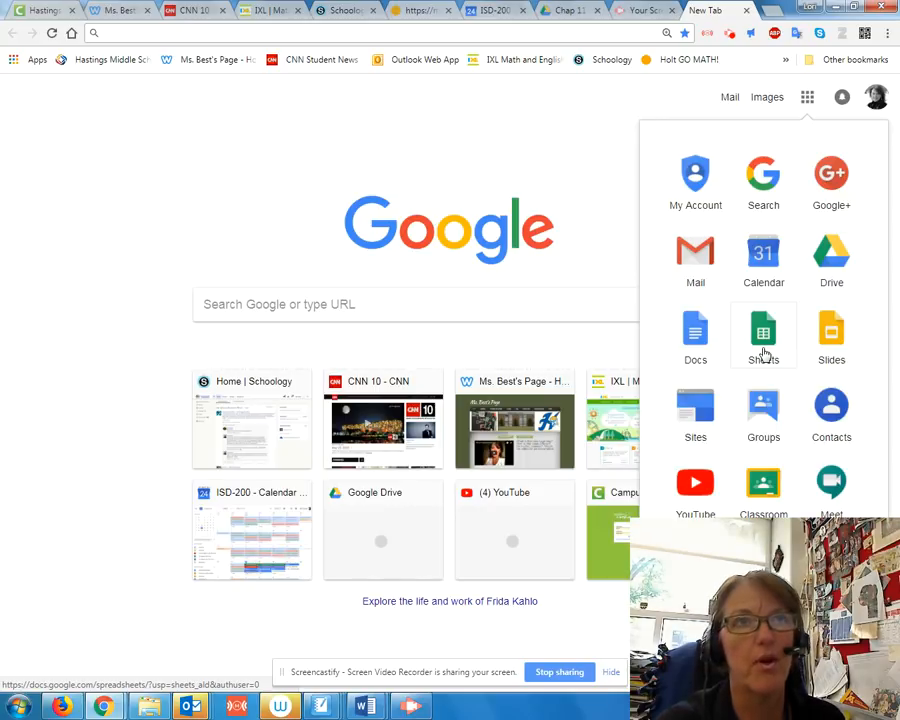
pyautogui.click(763, 345)
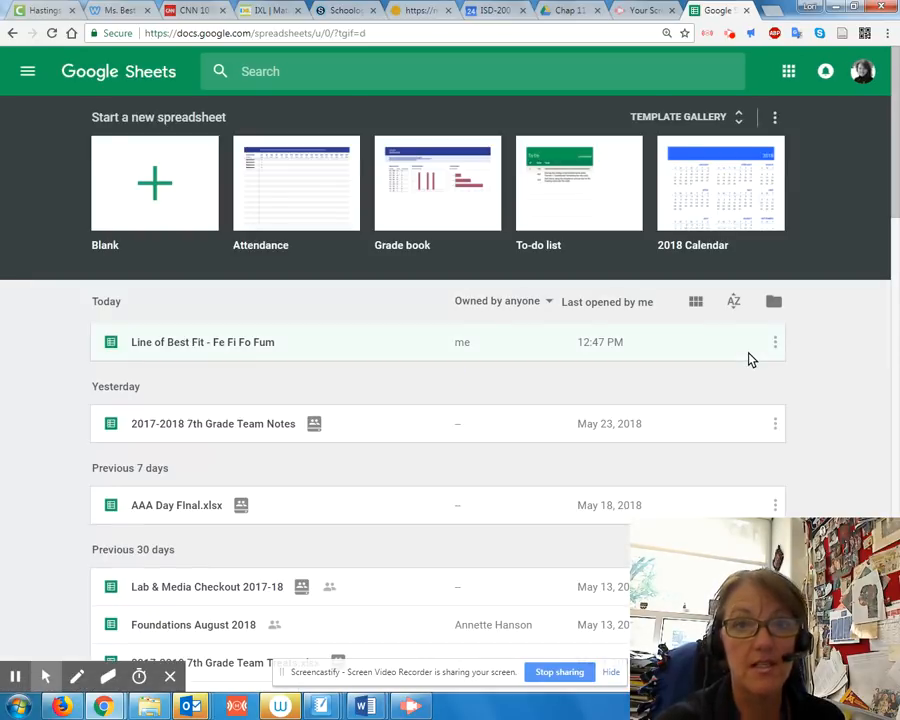
pyautogui.click(143, 189)
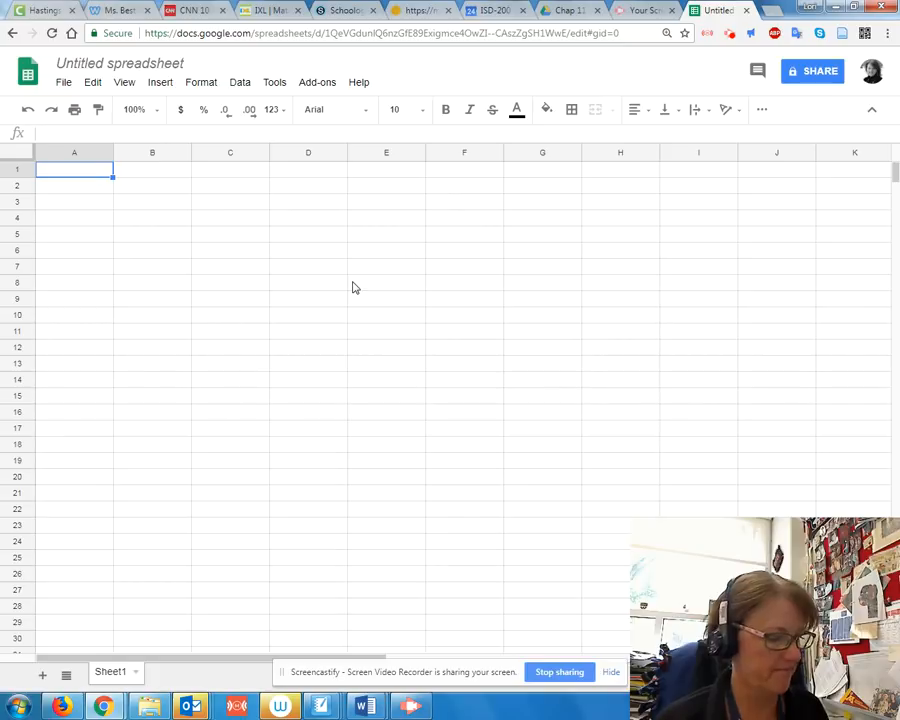
# Step: Rename the untitled spreadsheet as "Line of Best Fit"
pyautogui.click(148, 66)
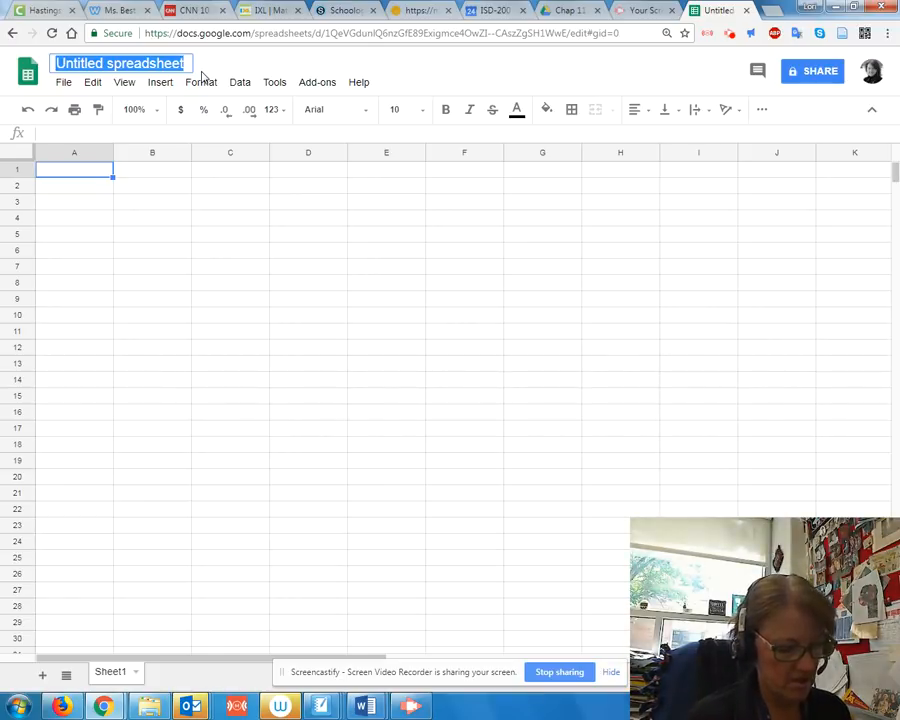
pyautogui.write('Line of')
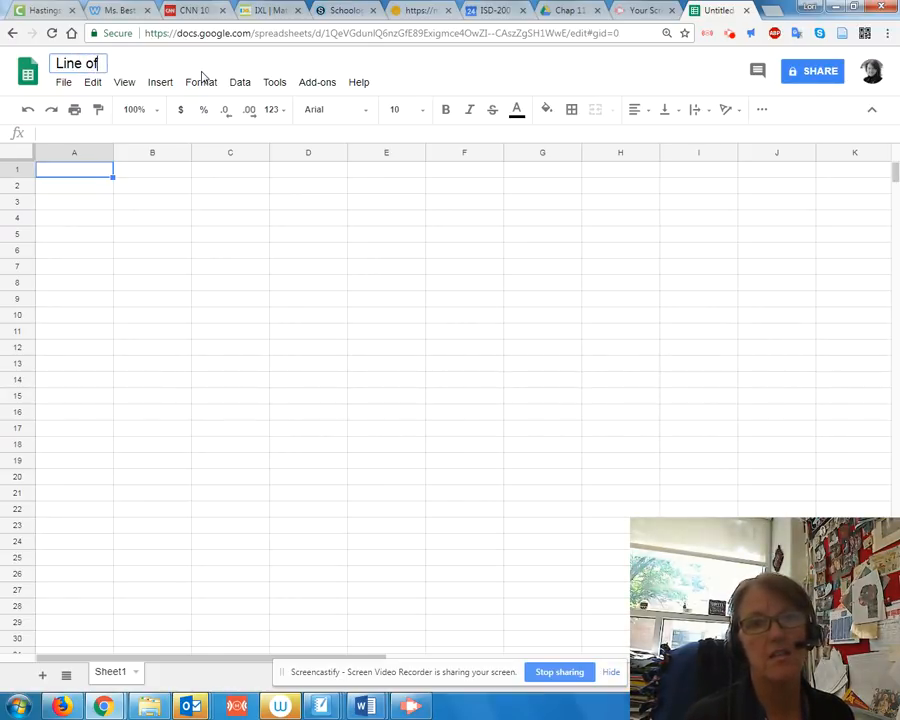
pyautogui.write(' Best Fit')
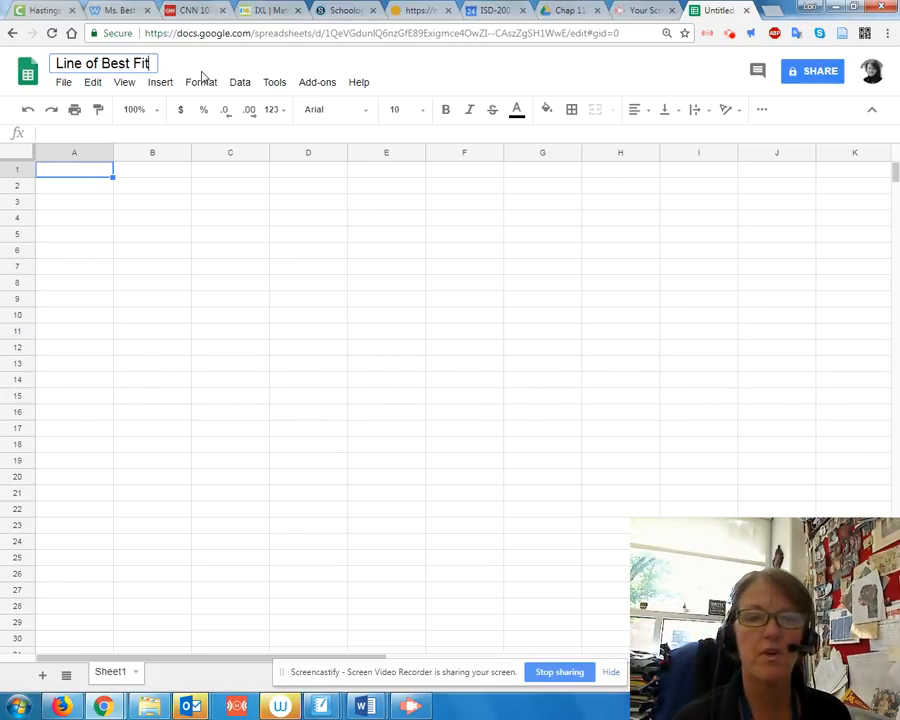
pyautogui.click(91, 191)
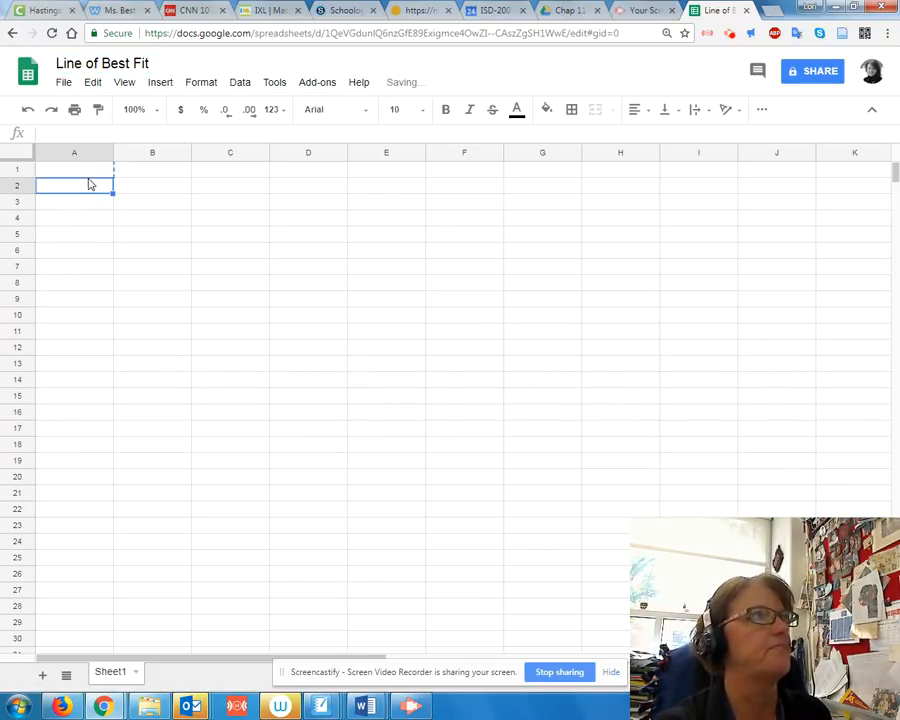
pyautogui.click(87, 175)
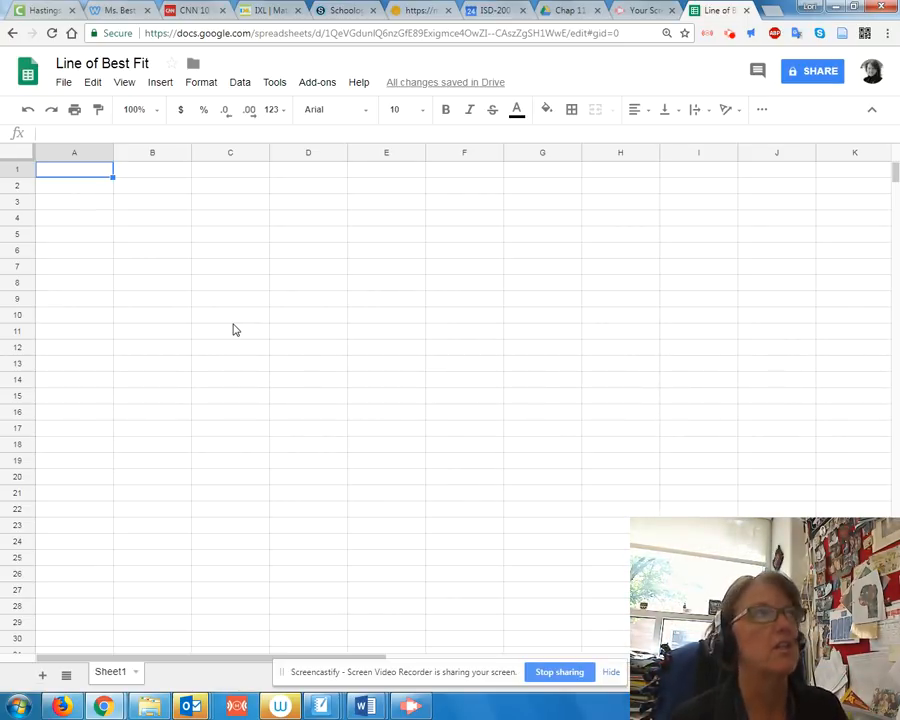
pyautogui.click(100, 286)
pyautogui.click(183, 238)
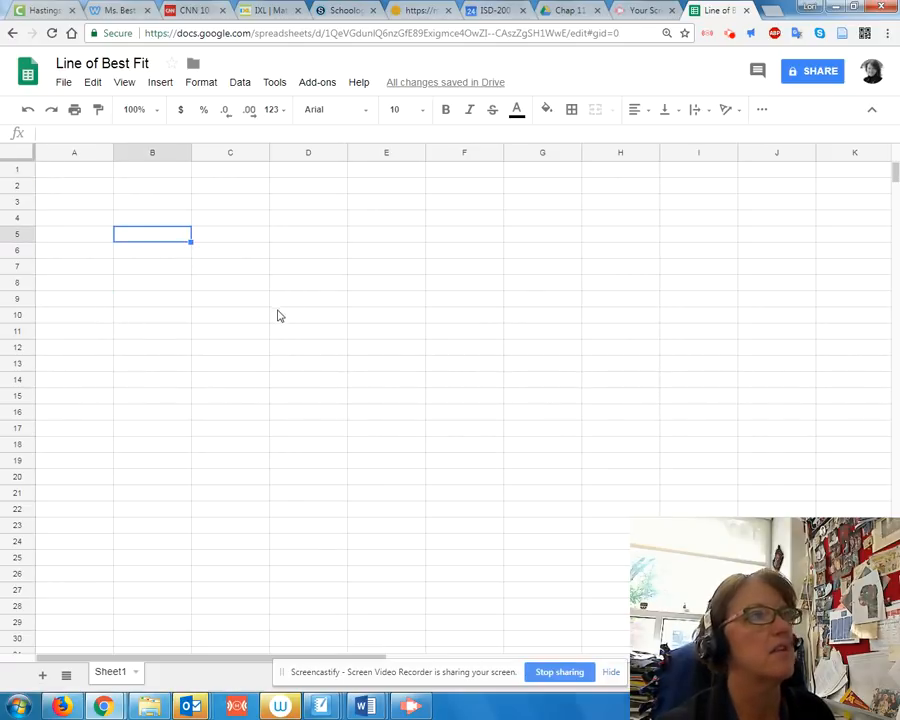
pyautogui.click(240, 318)
pyautogui.click(340, 252)
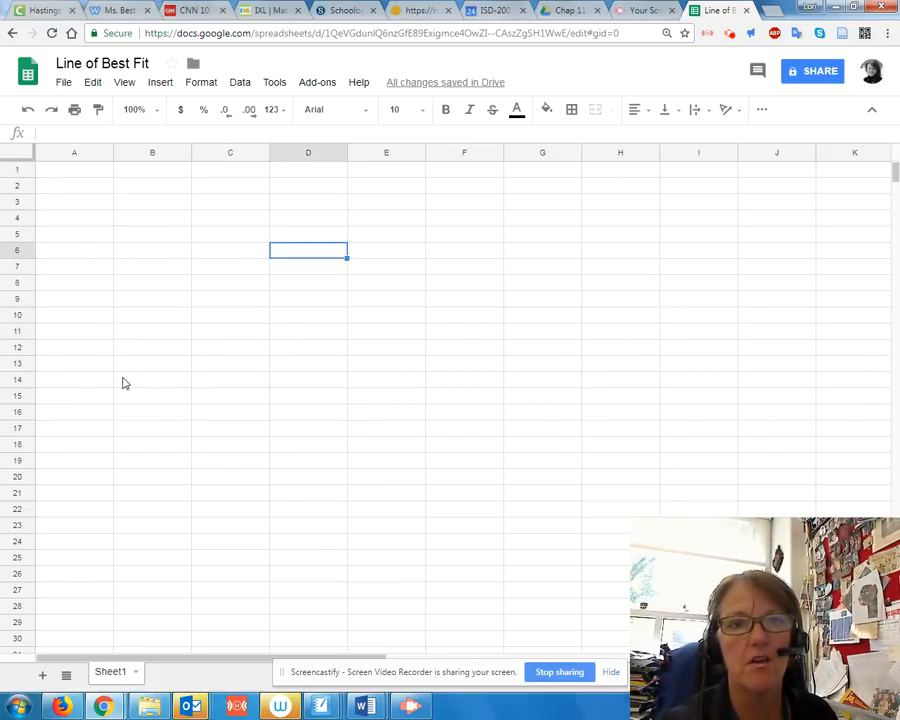
pyautogui.click(223, 416)
pyautogui.click(76, 283)
pyautogui.click(122, 362)
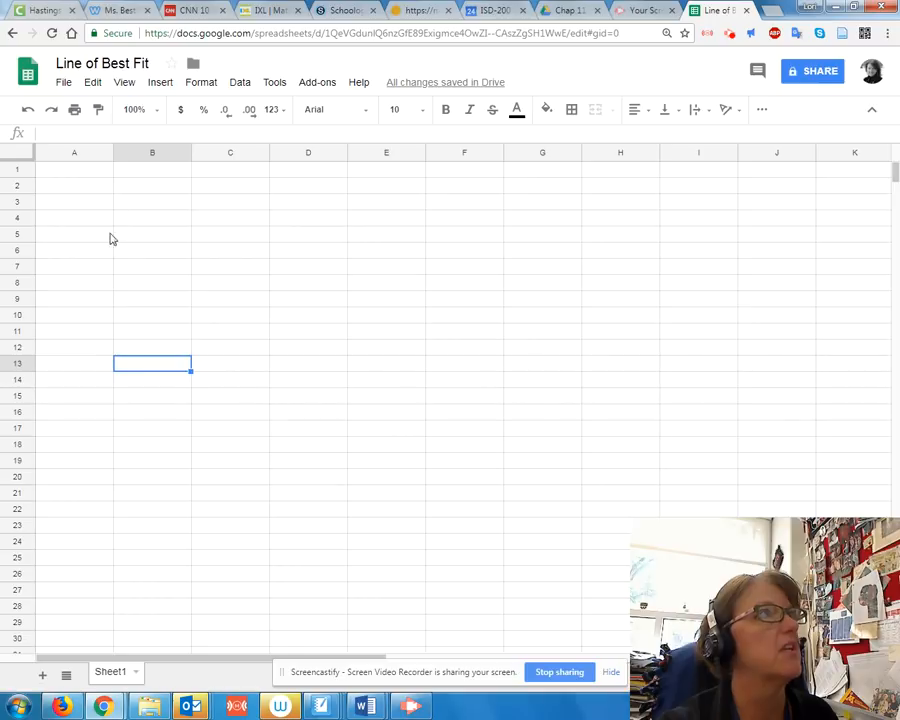
pyautogui.click(150, 218)
pyautogui.click(83, 172)
pyautogui.click(135, 174)
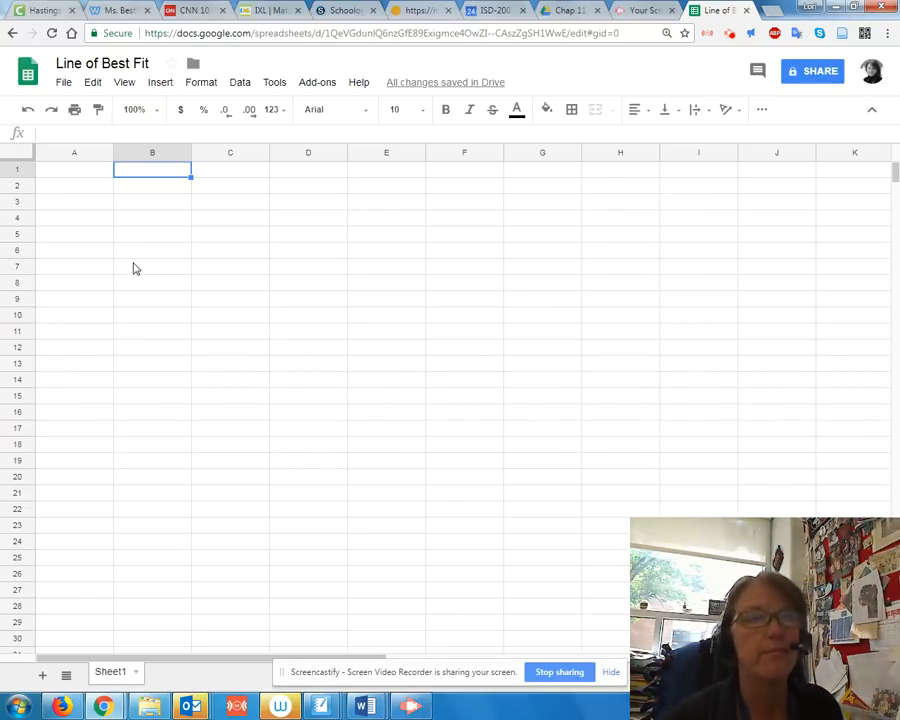
# Step: Enter the column headers "Height" in A1 and "Fingertip Height" in B1
pyautogui.click(72, 174)
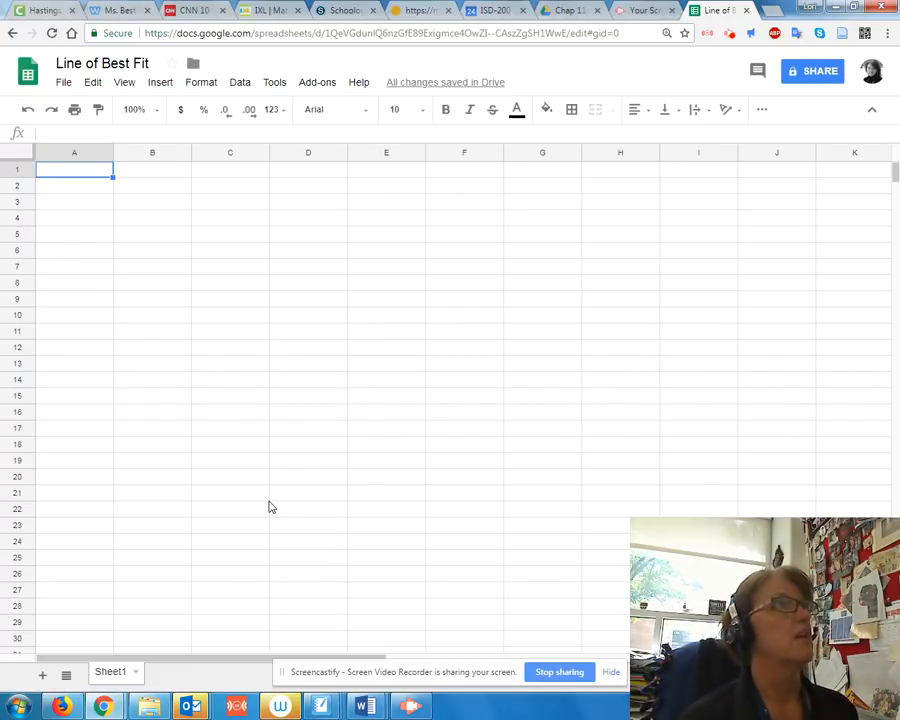
pyautogui.write('Height')
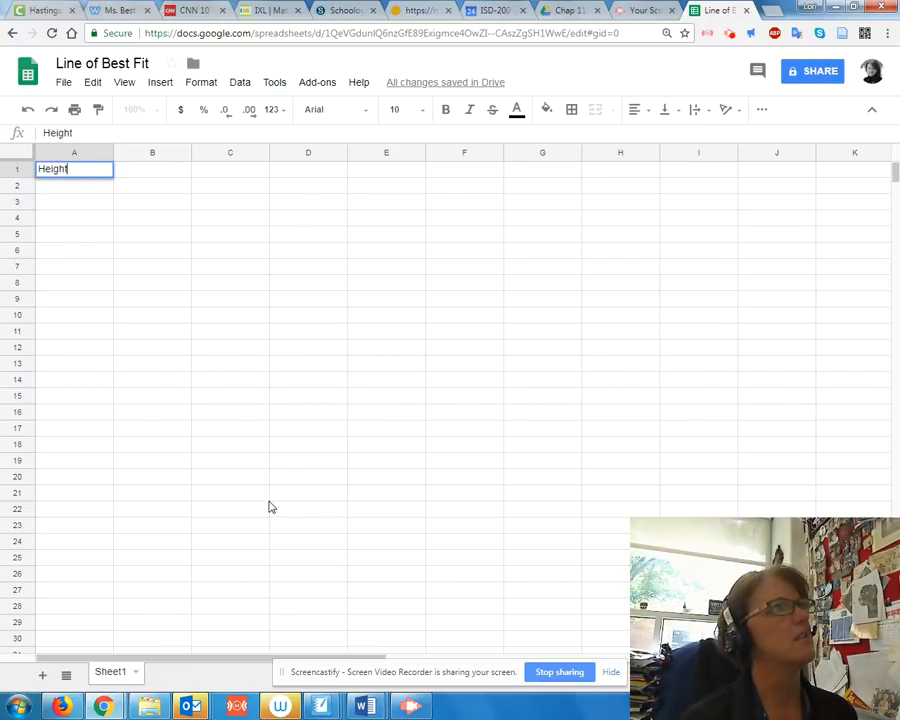
pyautogui.press('Tab')
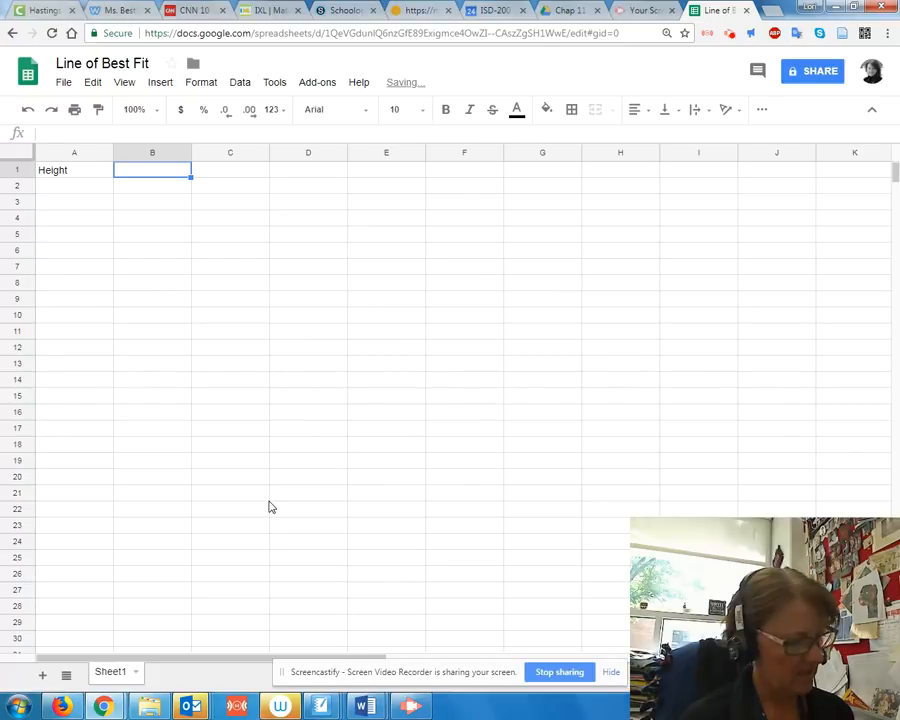
pyautogui.write('Finger')
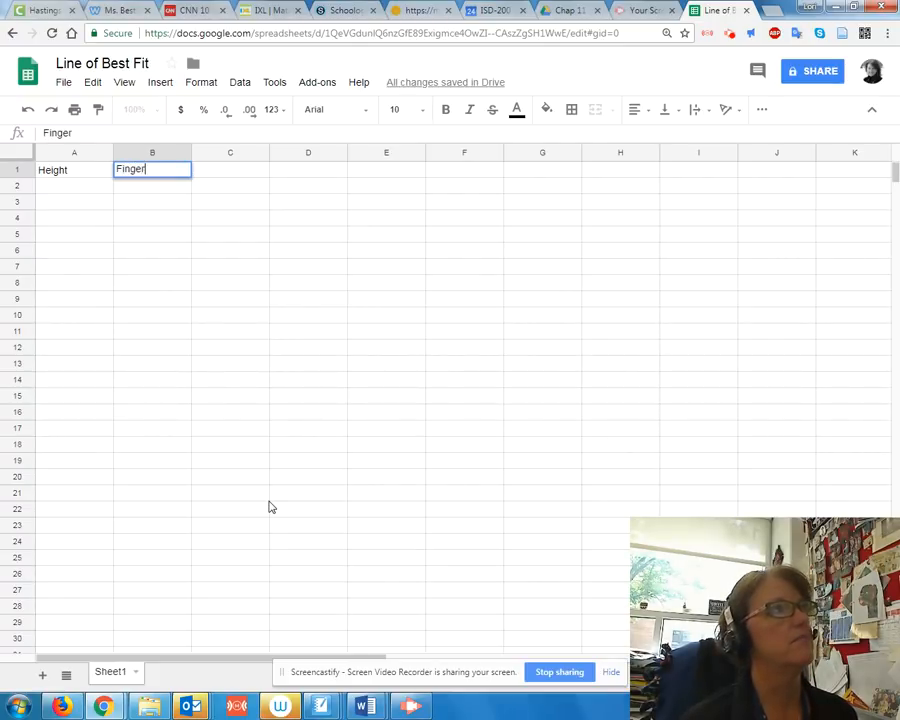
pyautogui.write('tip ')
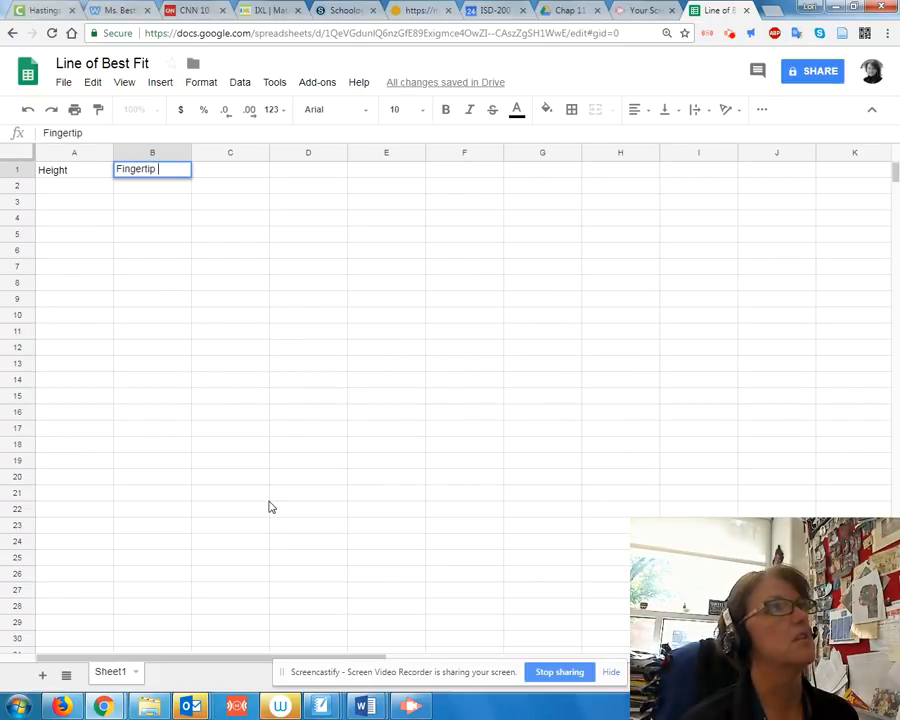
pyautogui.write('Height')
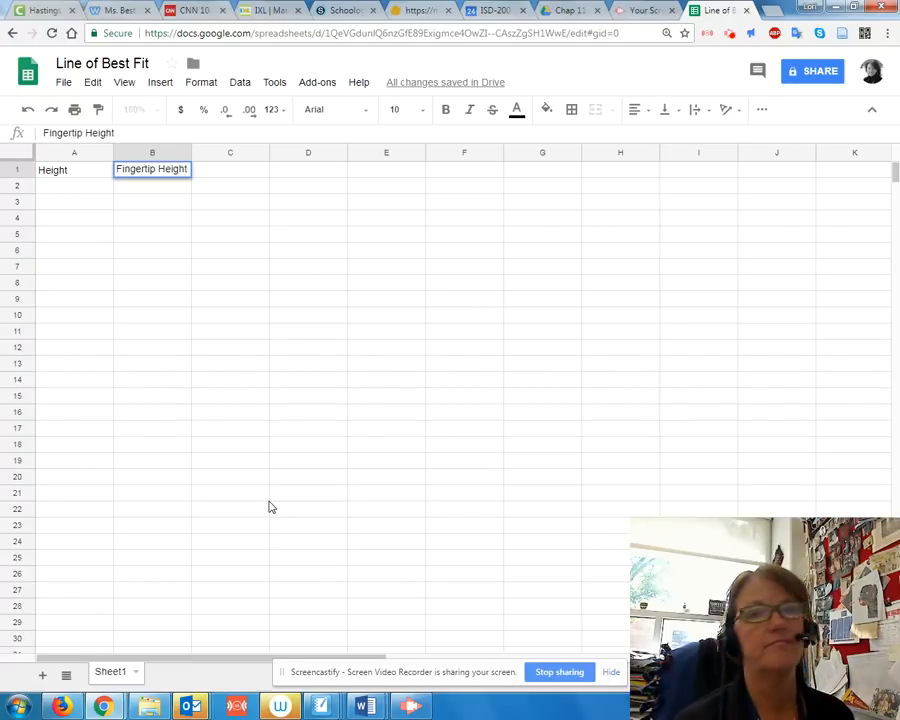
pyautogui.press('Return')
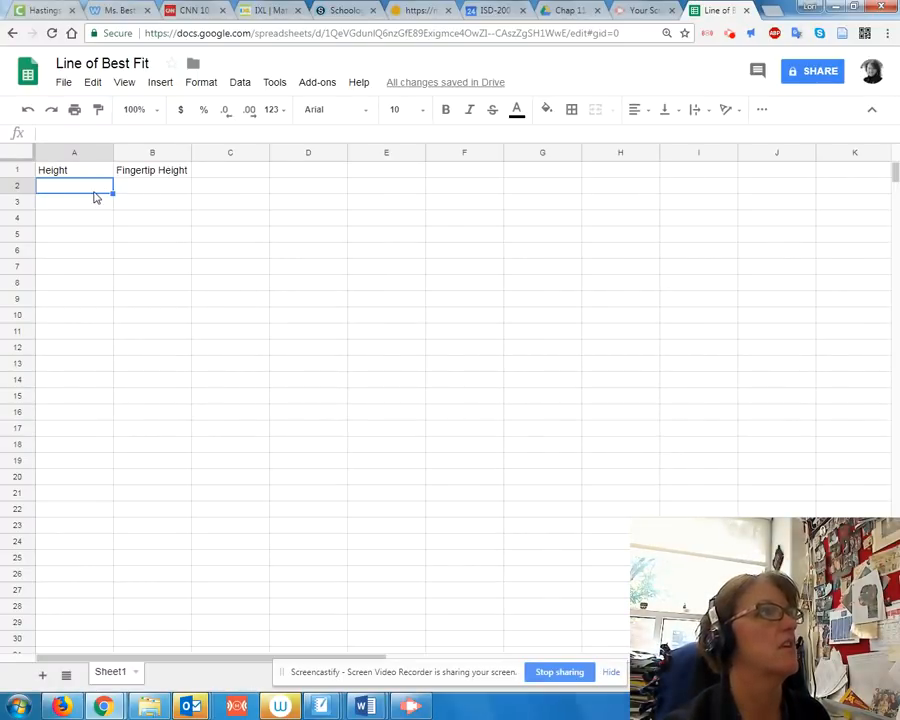
# Step: Enter the heights 65, 66, 68, 65, 70 and 67 in cells A2 to A7
pyautogui.write('65')
pyautogui.press('Return')
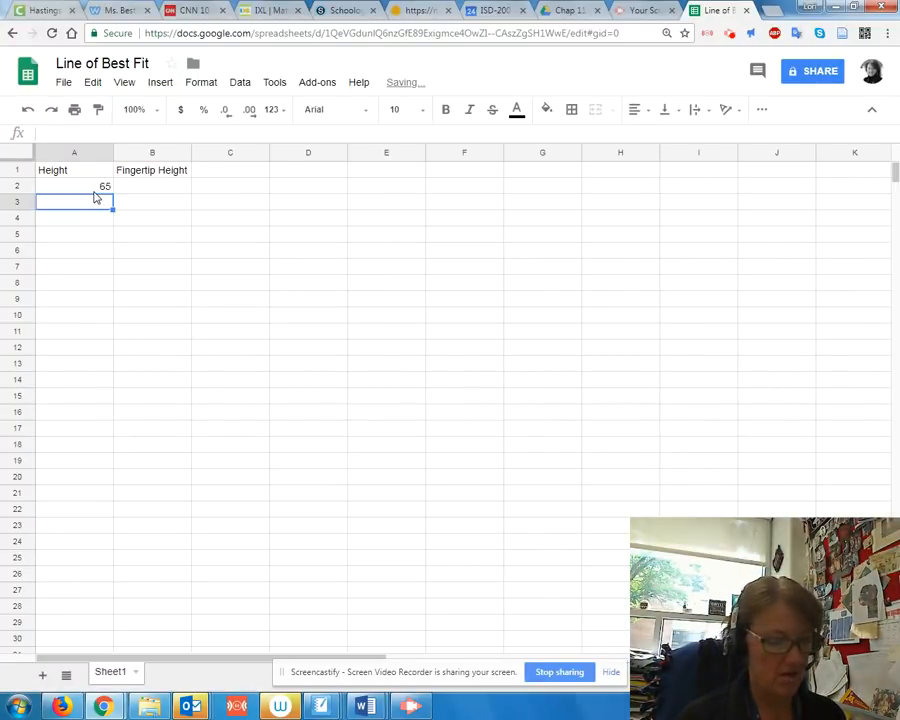
pyautogui.write('66')
pyautogui.press('Return')
pyautogui.write('68')
pyautogui.press('Return')
pyautogui.write('65')
pyautogui.press('Return')
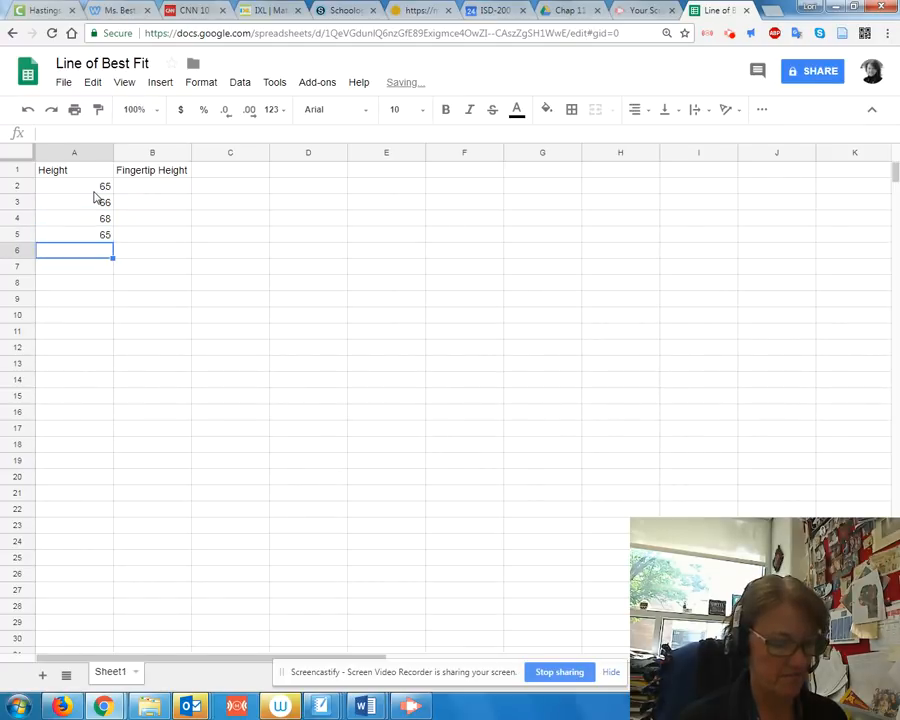
pyautogui.write('70')
pyautogui.press('Return')
pyautogui.write('67')
pyautogui.press('Return')
# Step: Continue the Height column with 70.5, 63, 63, 60 and 62 in cells A8 to A12
pyautogui.write('7')
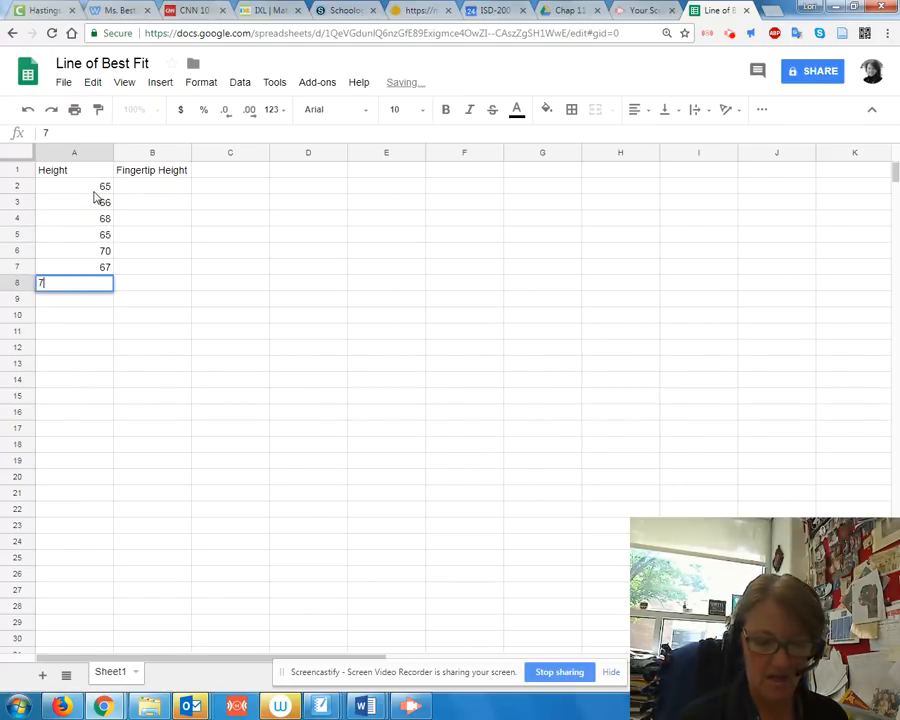
pyautogui.write('0.5')
pyautogui.press('Return')
pyautogui.write('63')
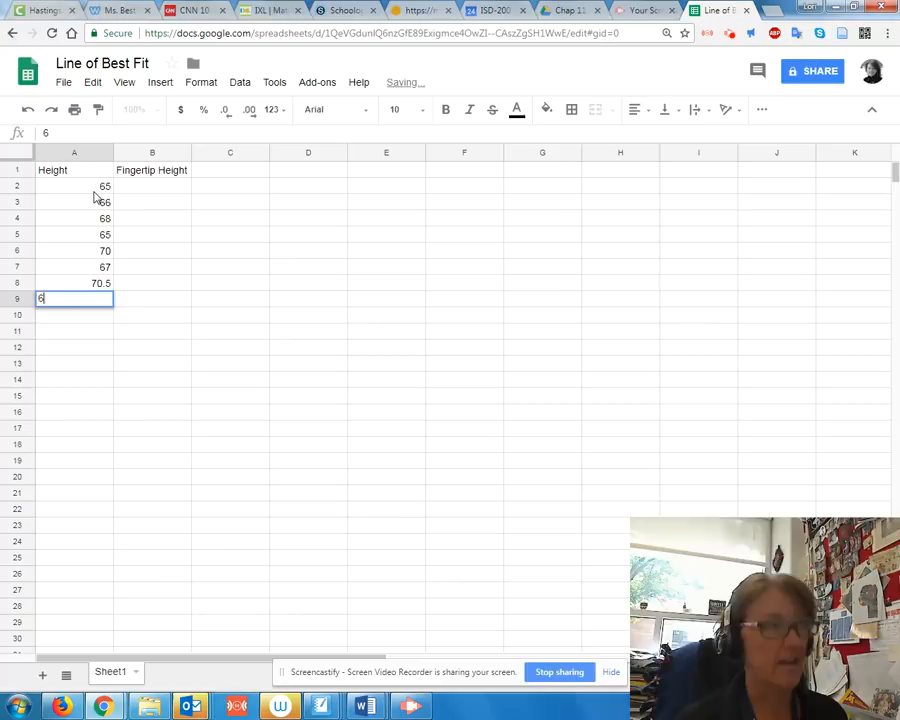
pyautogui.press('Return')
pyautogui.write('63')
pyautogui.press('Return')
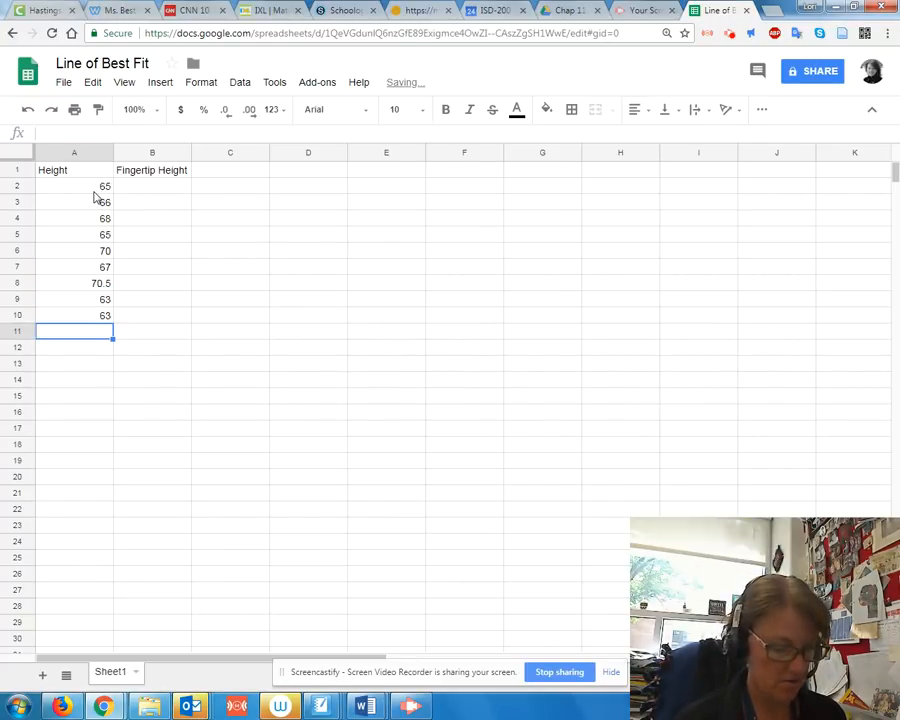
pyautogui.write('60')
pyautogui.press('Return')
pyautogui.write('62')
pyautogui.press('Return')
# Step: Add the heights 59, 69, 64, 66, 59 and 64 in cells A13 to A18
pyautogui.write('59')
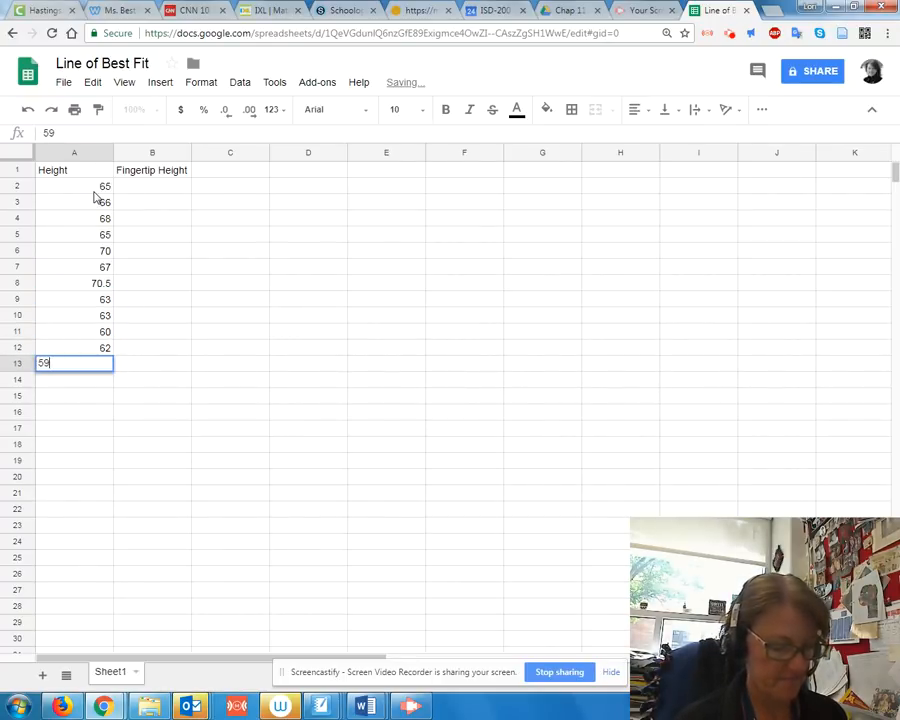
pyautogui.press('Return')
pyautogui.write('69')
pyautogui.press('Return')
pyautogui.write('64')
pyautogui.press('Return')
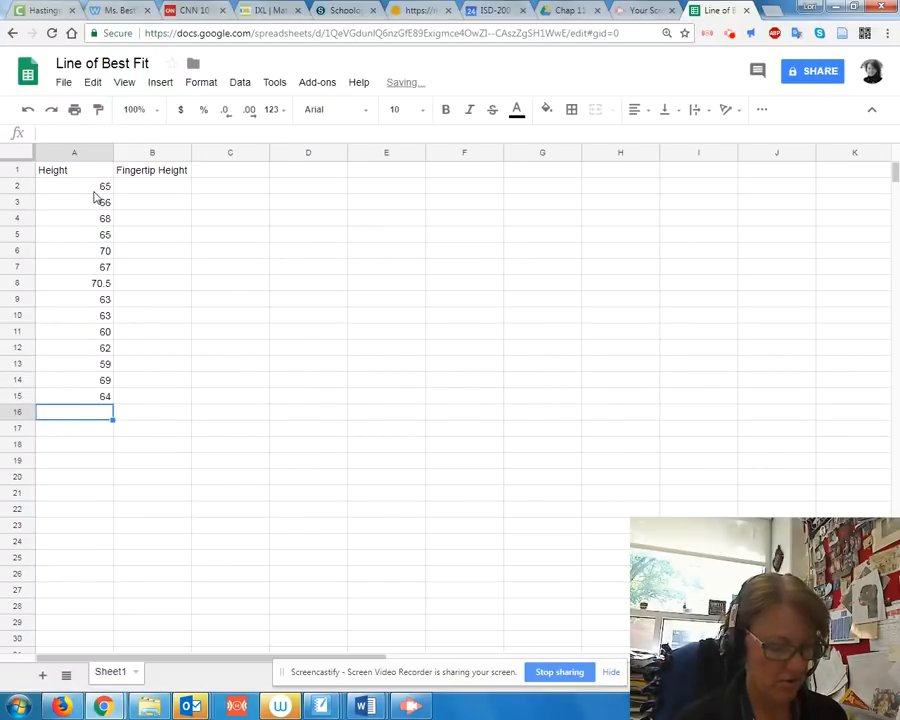
pyautogui.write('6')
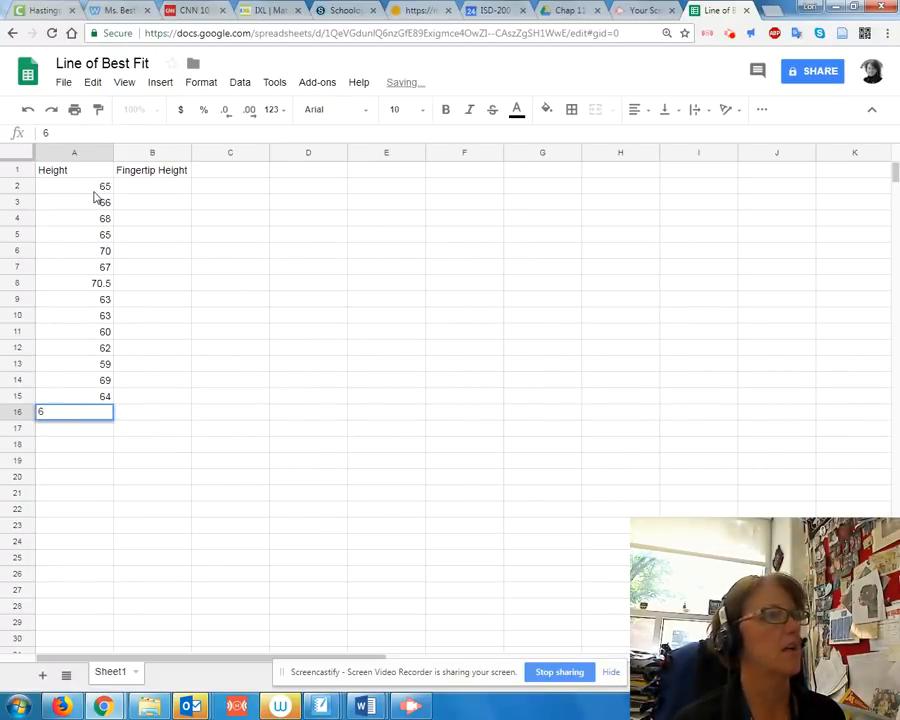
pyautogui.write('46')
pyautogui.write('59')
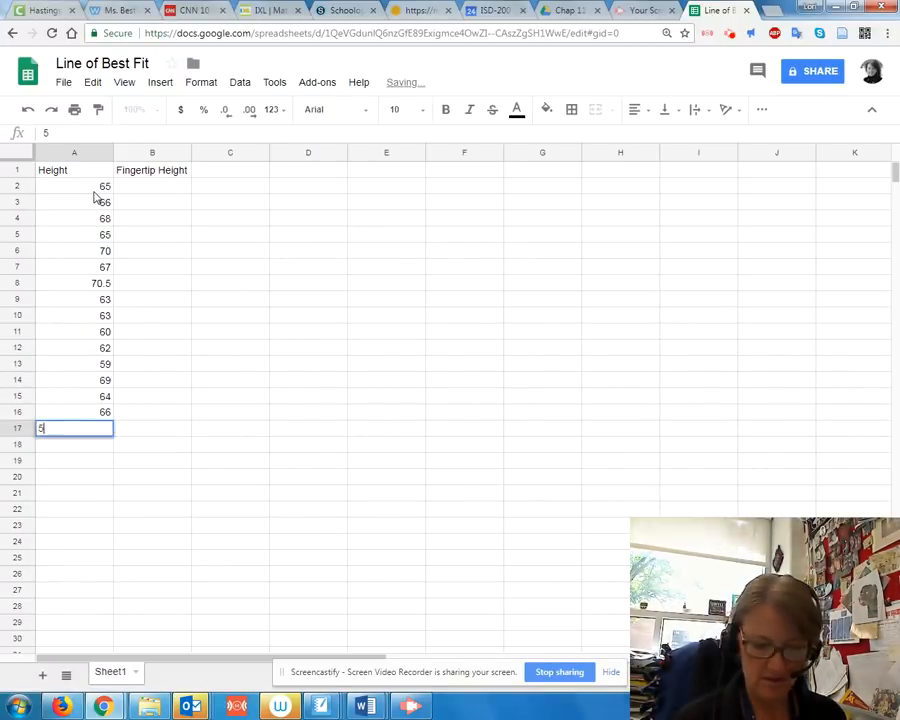
pyautogui.press('Return')
pyautogui.write('64')
pyautogui.press('Return')
# Step: Complete the Height column with 62, 63, 66, 70, 64, 64, 65 and 62 in cells A19 to A26
pyautogui.write('62')
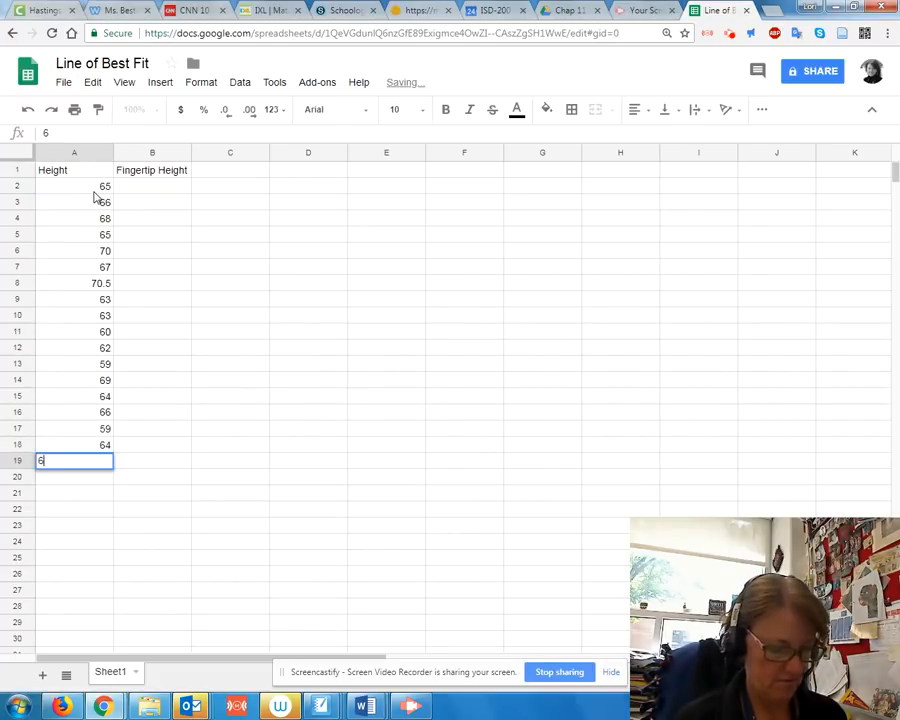
pyautogui.press('Return')
pyautogui.write('63')
pyautogui.press('Return')
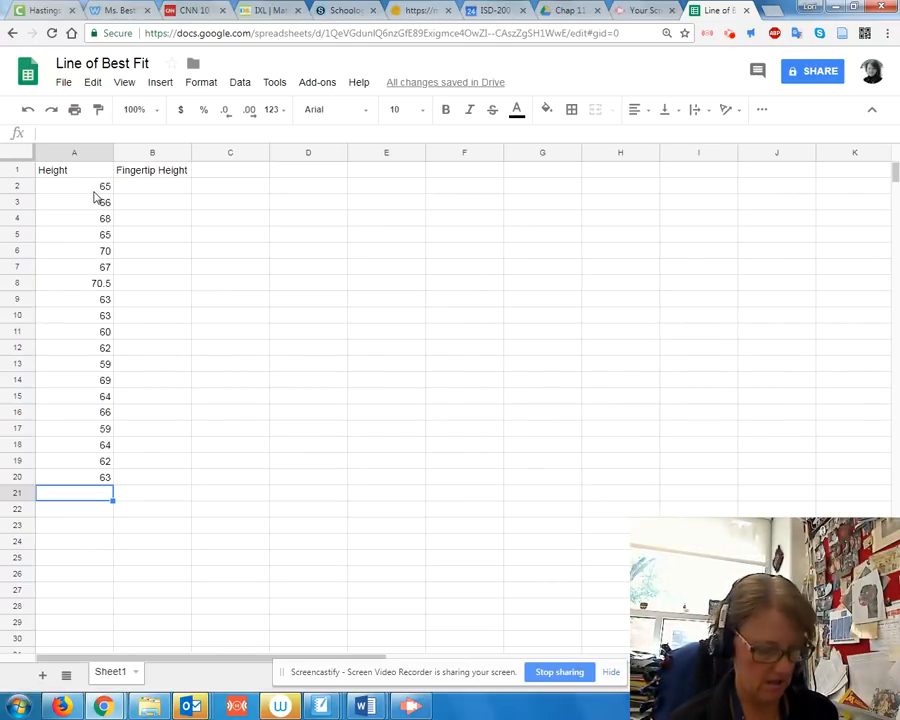
pyautogui.write('66')
pyautogui.press('Return')
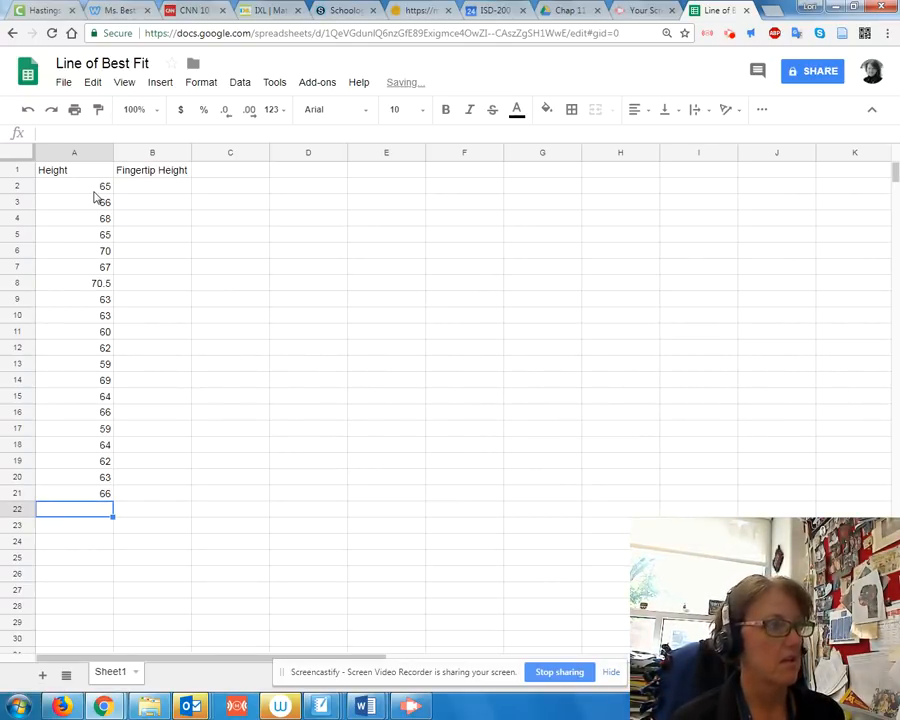
pyautogui.write('70')
pyautogui.press('Return')
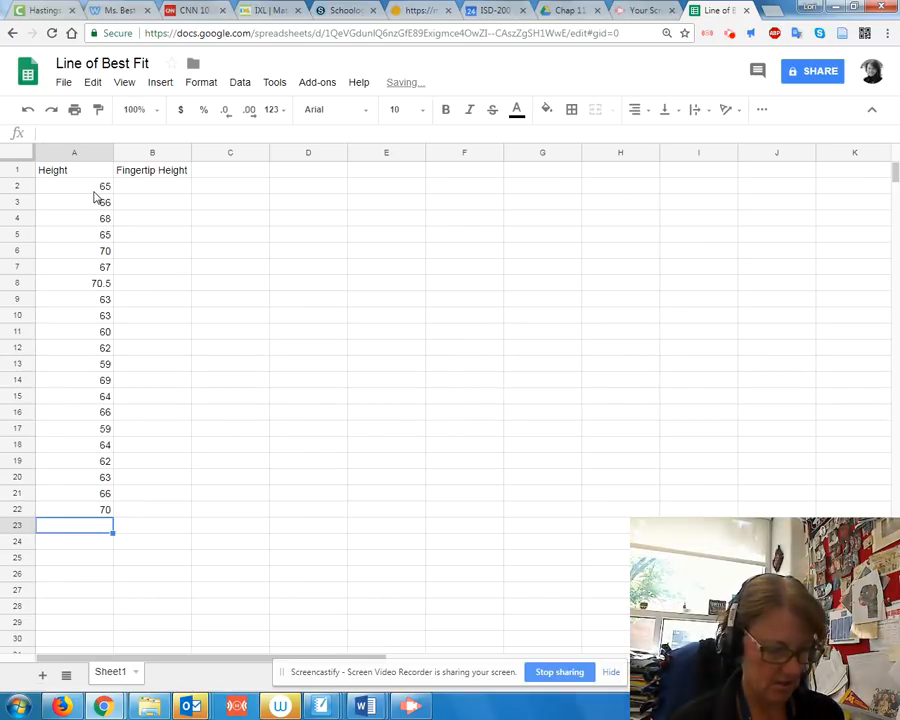
pyautogui.write('64')
pyautogui.press('Return')
pyautogui.write('64')
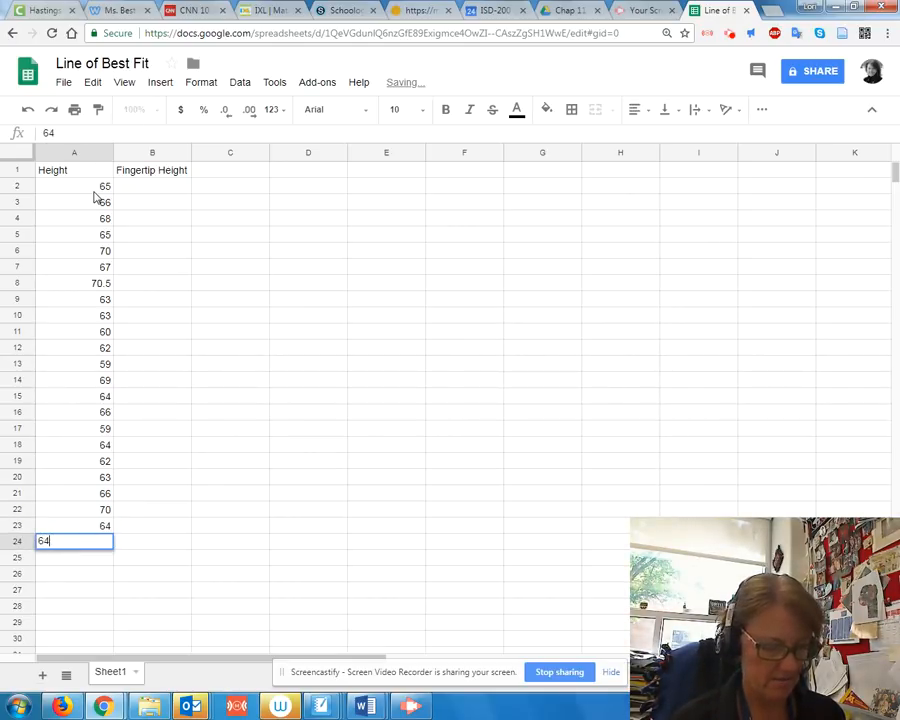
pyautogui.press('Return')
pyautogui.write('65')
pyautogui.press('Return')
pyautogui.write('62')
pyautogui.press('Return')
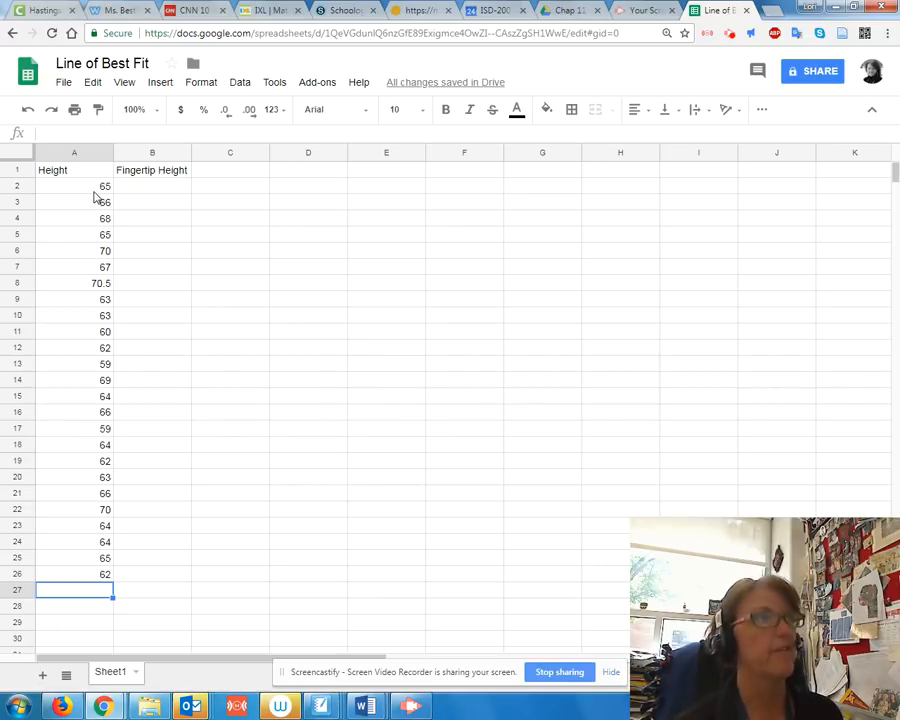
# Step: Enter the fingertip heights 40, 40.5, 43, 41 and 43 in cells B2 to B6
pyautogui.click(125, 186)
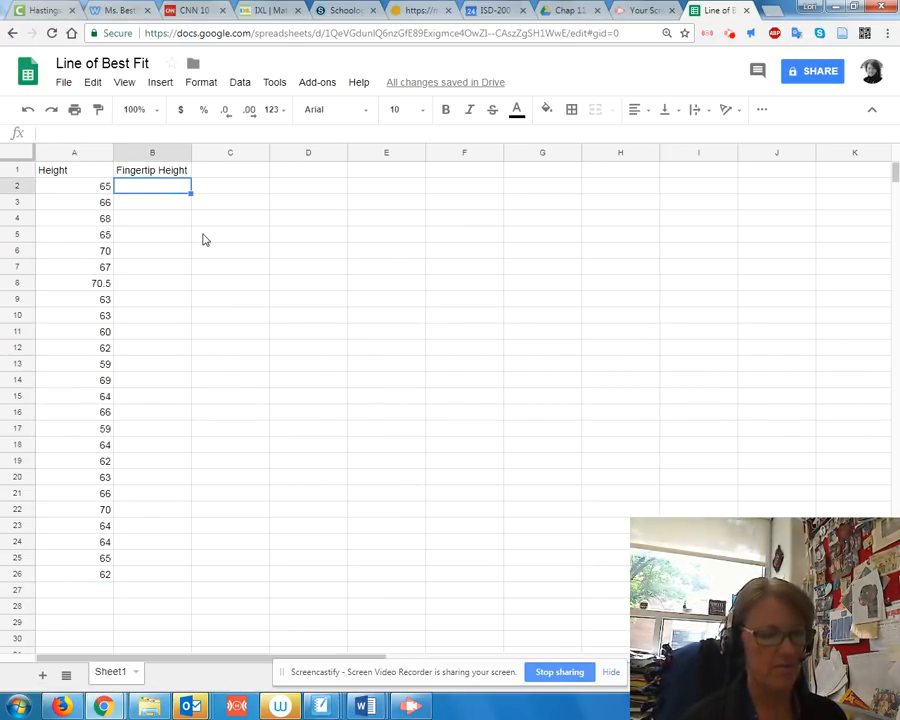
pyautogui.write('40')
pyautogui.press('Return')
pyautogui.write('40.5')
pyautogui.press('Return')
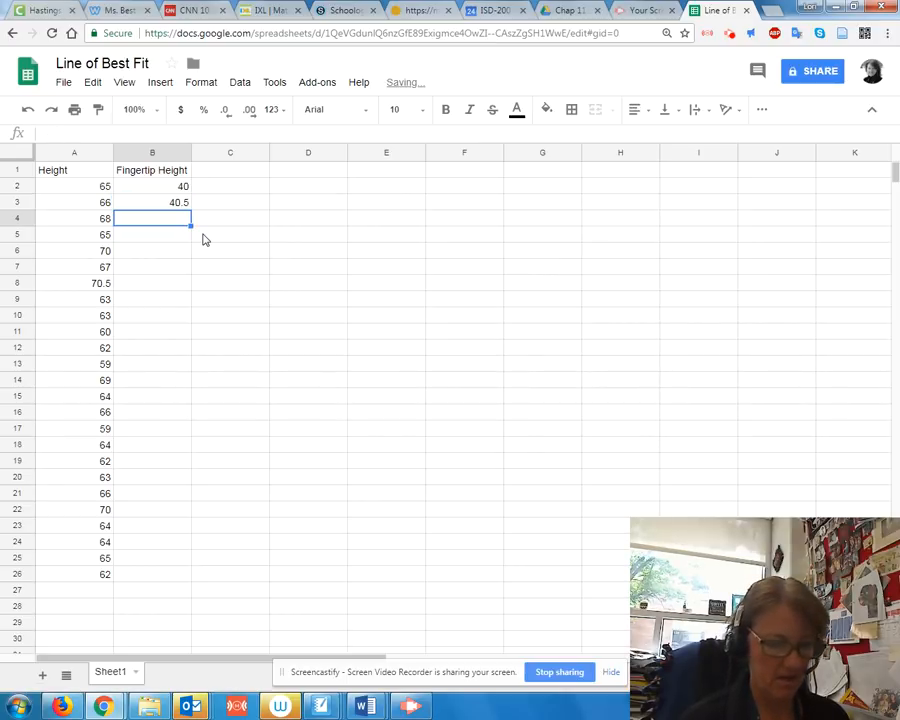
pyautogui.write('43')
pyautogui.press('Return')
pyautogui.write('41')
pyautogui.press('Return')
pyautogui.write('43')
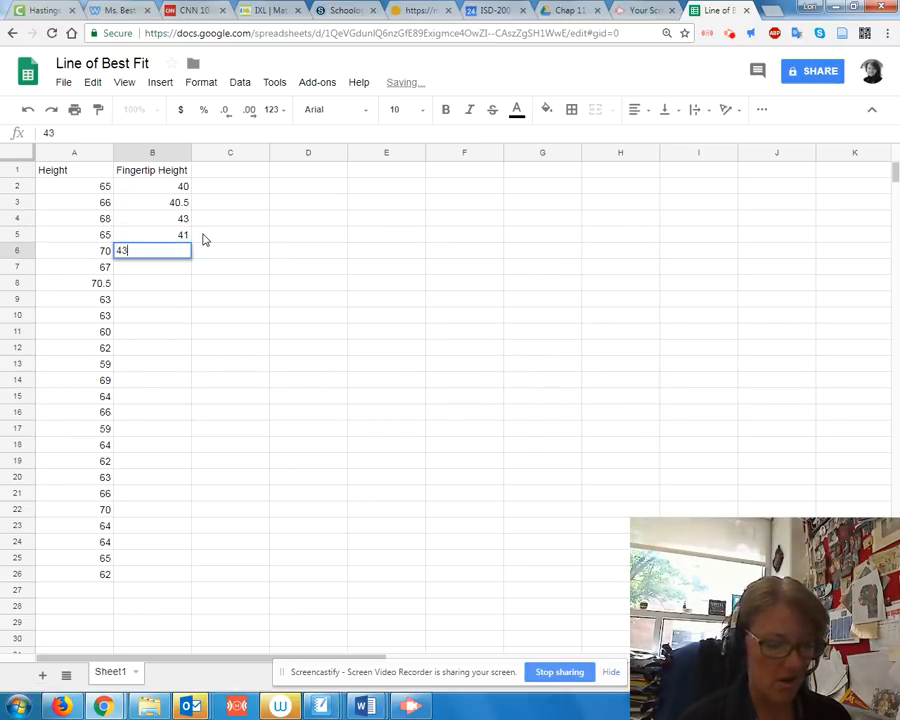
pyautogui.press('Return')
# Step: Continue the Fingertip Height column with 43, 43, 38, 39 and 37 in cells B7 to B11
pyautogui.write('43')
pyautogui.press('Return')
pyautogui.write('43')
pyautogui.press('Return')
pyautogui.write('3')
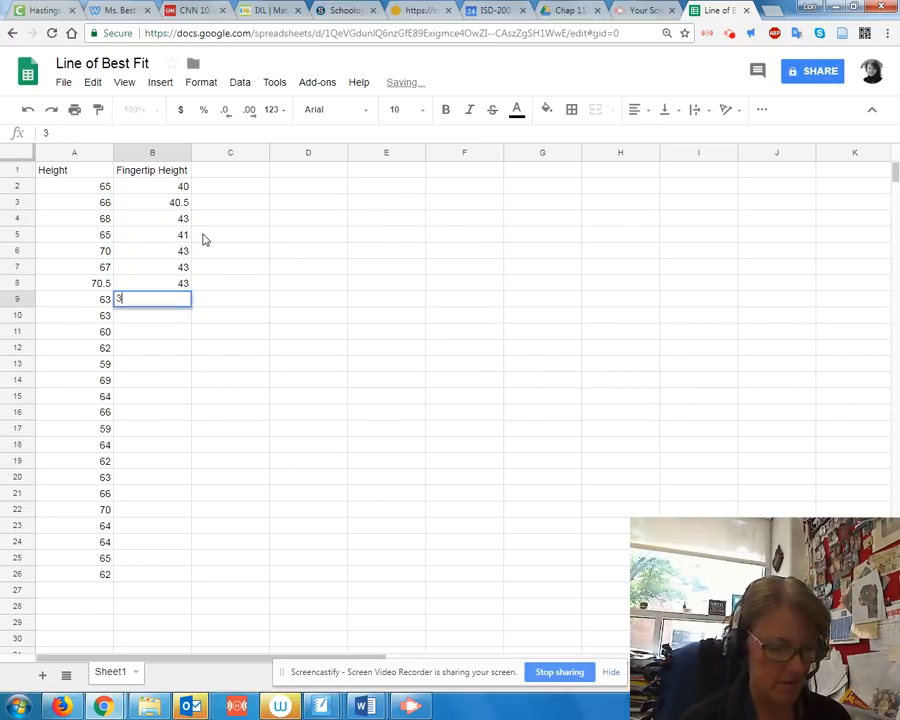
pyautogui.write('8')
pyautogui.press('Return')
pyautogui.write('39')
pyautogui.press('Return')
pyautogui.write('37')
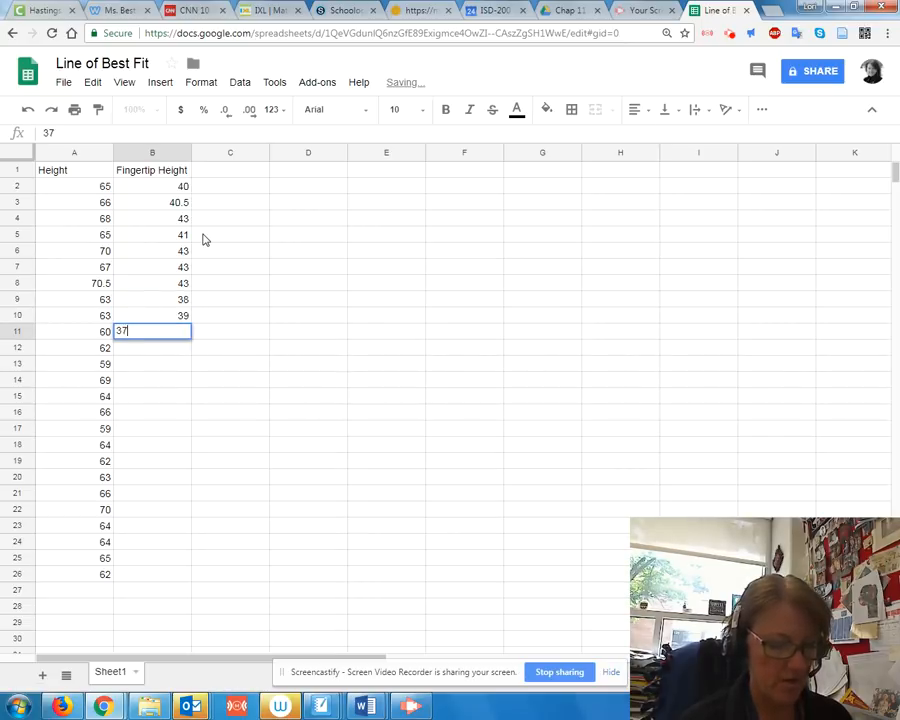
pyautogui.press('Return')
# Step: Add the fingertip heights 39, 38, 42, 41 and 41 in cells B12 to B16
pyautogui.write('39')
pyautogui.press('Return')
pyautogui.write('38')
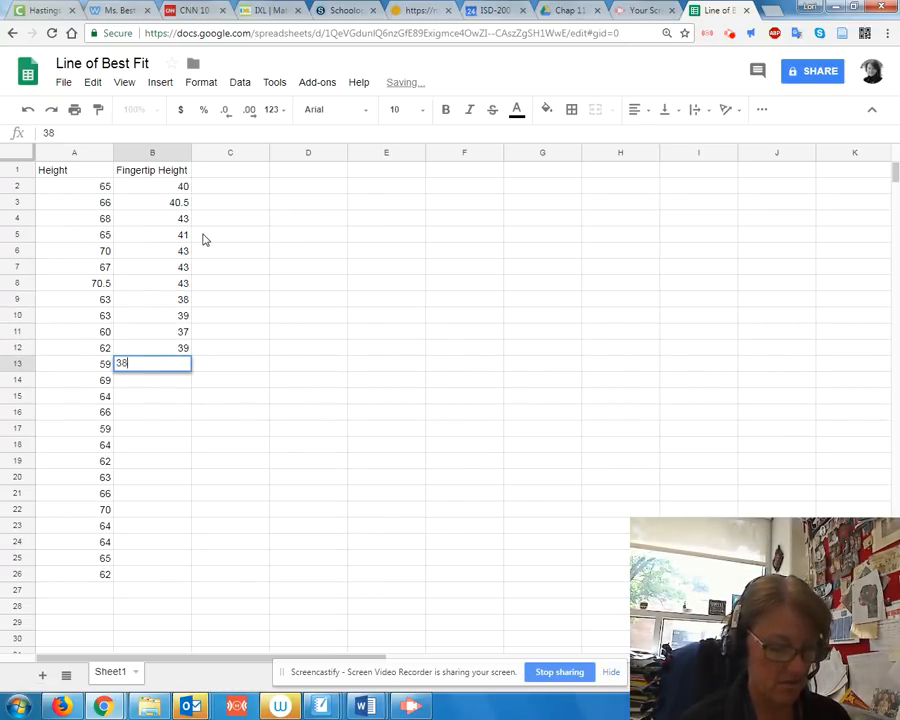
pyautogui.press('Return')
pyautogui.write('42')
pyautogui.press('Return')
pyautogui.write('41')
pyautogui.press('Return')
pyautogui.write('41')
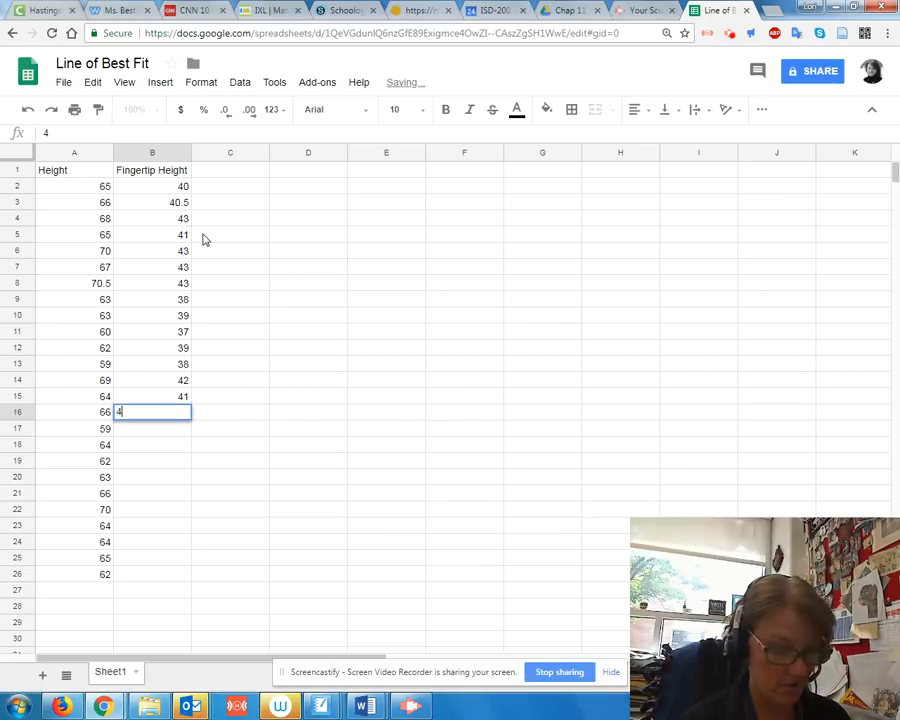
pyautogui.press('Return')
# Step: Enter the fingertip heights 36, 40, 38, 39 and 41 in cells B17 to B21
pyautogui.write('36')
pyautogui.press('Return')
pyautogui.write('40')
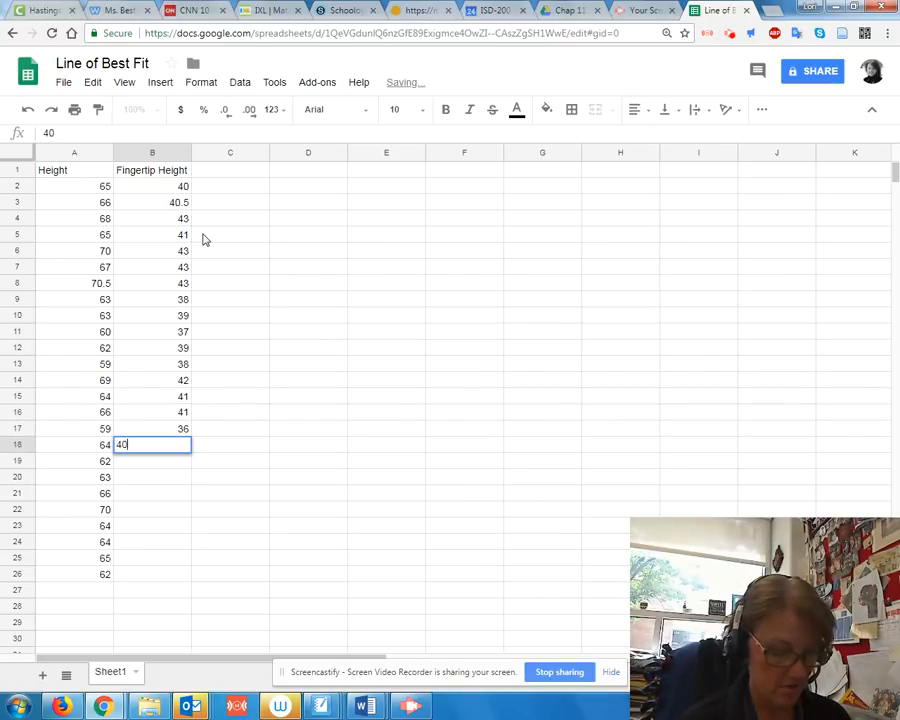
pyautogui.press('Return')
pyautogui.write('38')
pyautogui.press('Return')
pyautogui.write('39')
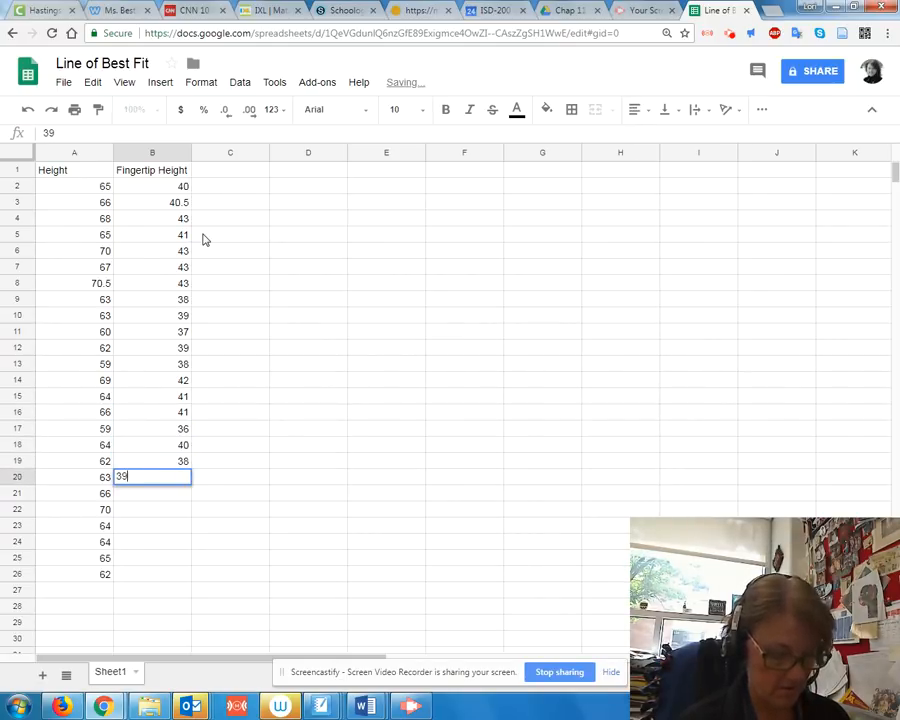
pyautogui.press('Return')
pyautogui.write('41')
pyautogui.press('Return')
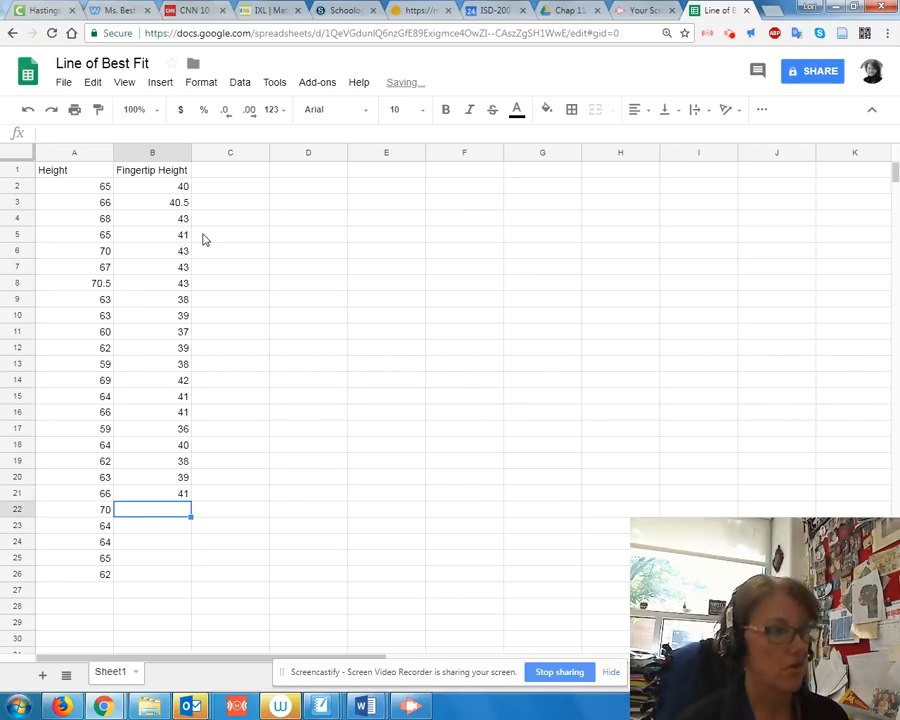
# Step: Complete the Fingertip Height column with 44, 39, 42, 40 and 39 in cells B22 to B26
pyautogui.write('44')
pyautogui.press('Return')
pyautogui.write('39')
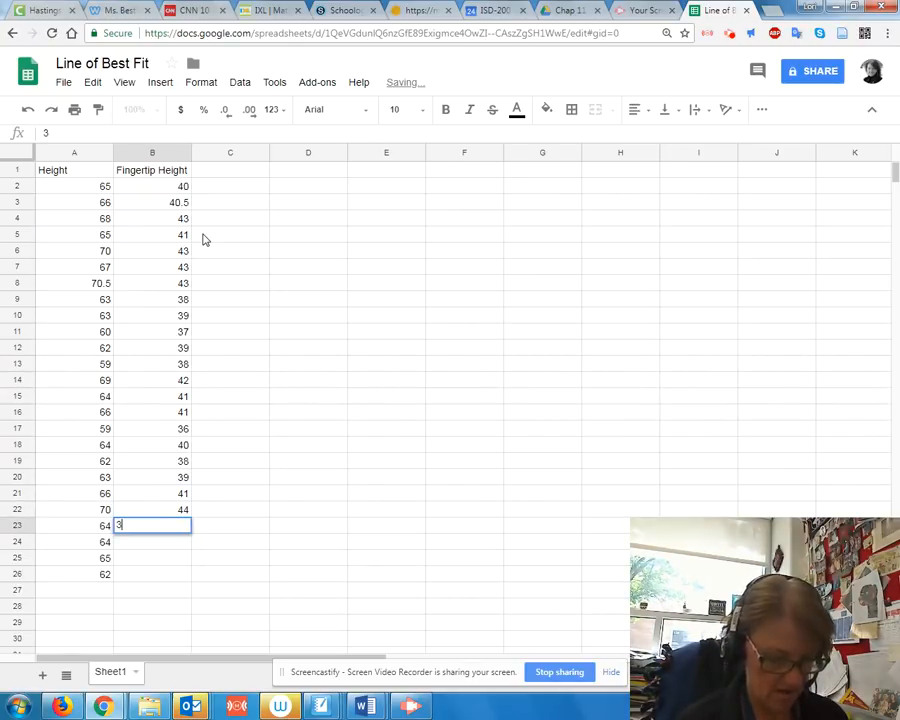
pyautogui.press('Return')
pyautogui.write('42')
pyautogui.press('Return')
pyautogui.write('40')
pyautogui.press('Return')
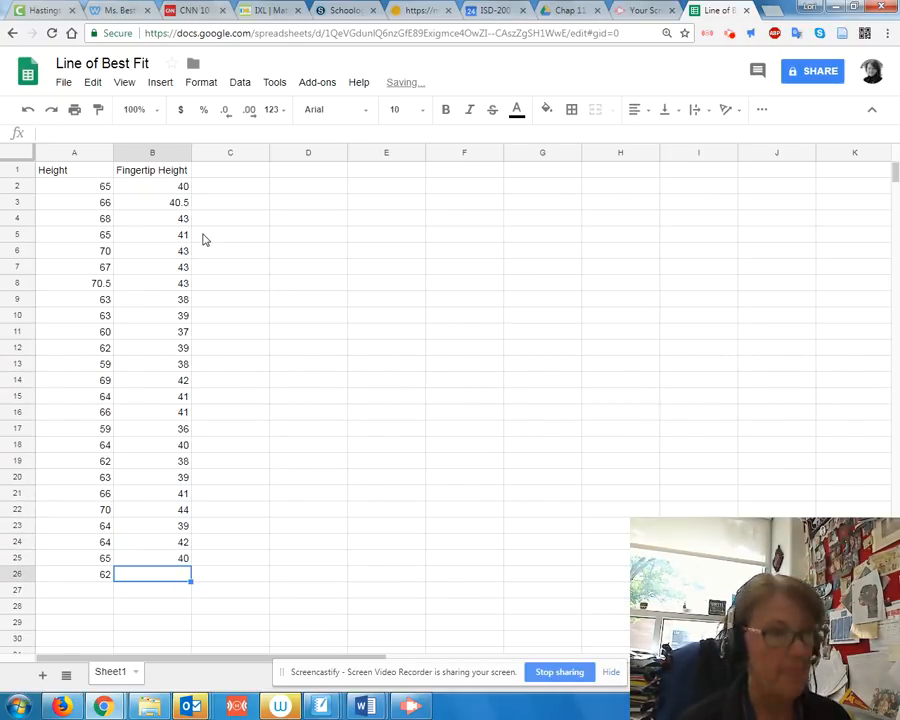
pyautogui.write('39')
pyautogui.press('Return')
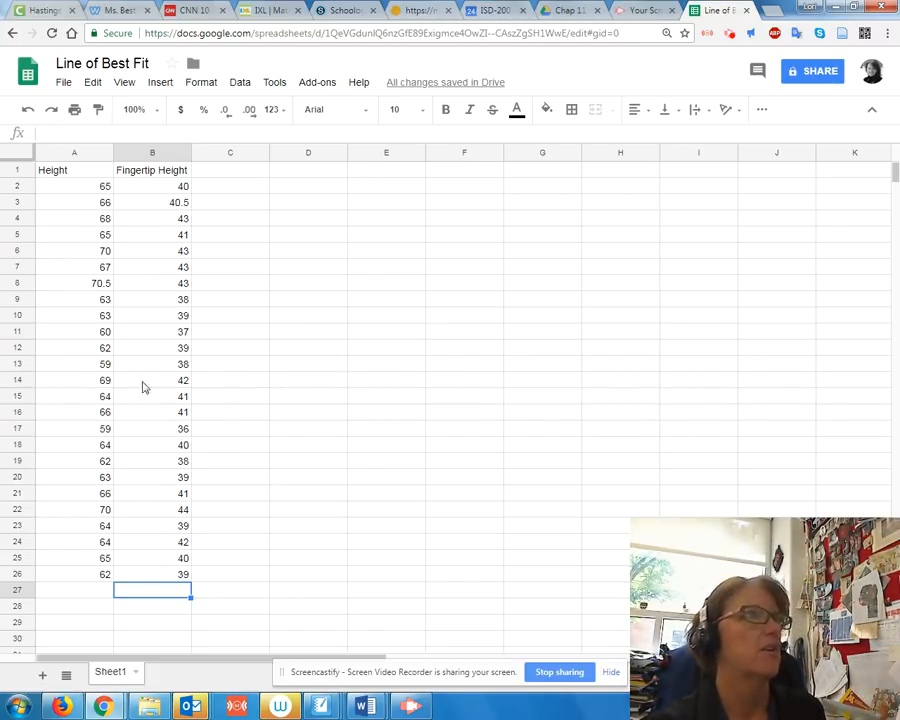
# Step: Make the header cells A1 and B1 bold and set their font size to 11
pyautogui.moveTo(62, 174); pyautogui.dragTo(160, 183)
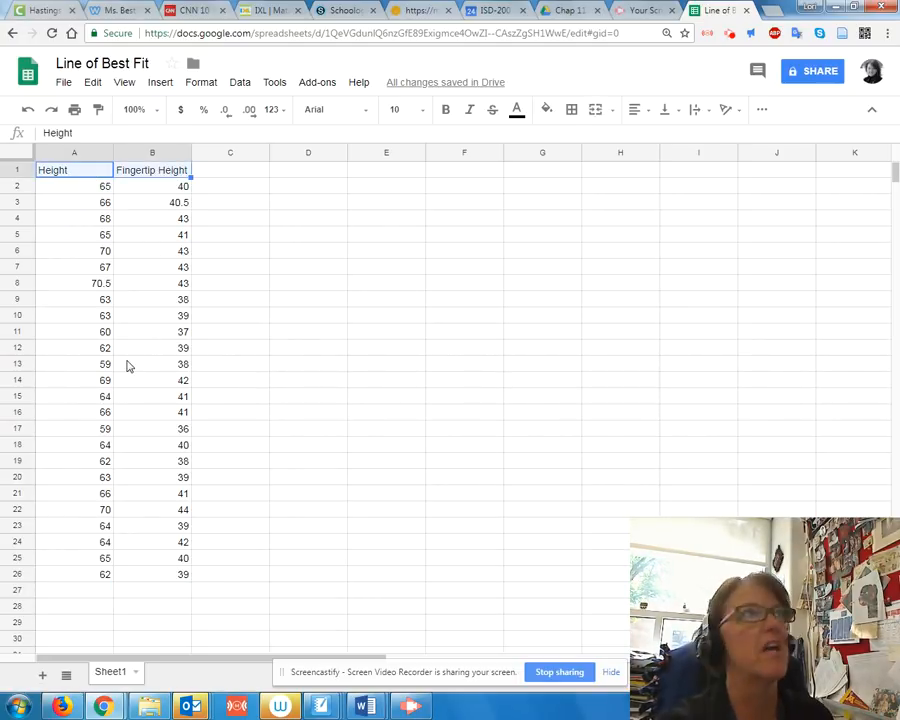
pyautogui.click(446, 112)
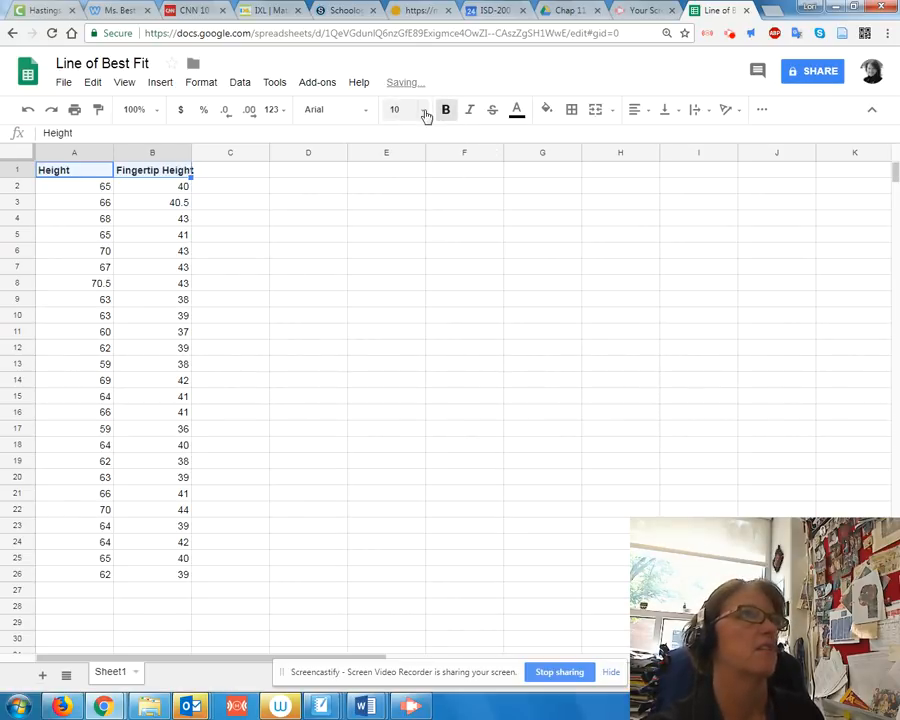
pyautogui.click(422, 110)
pyautogui.click(415, 238)
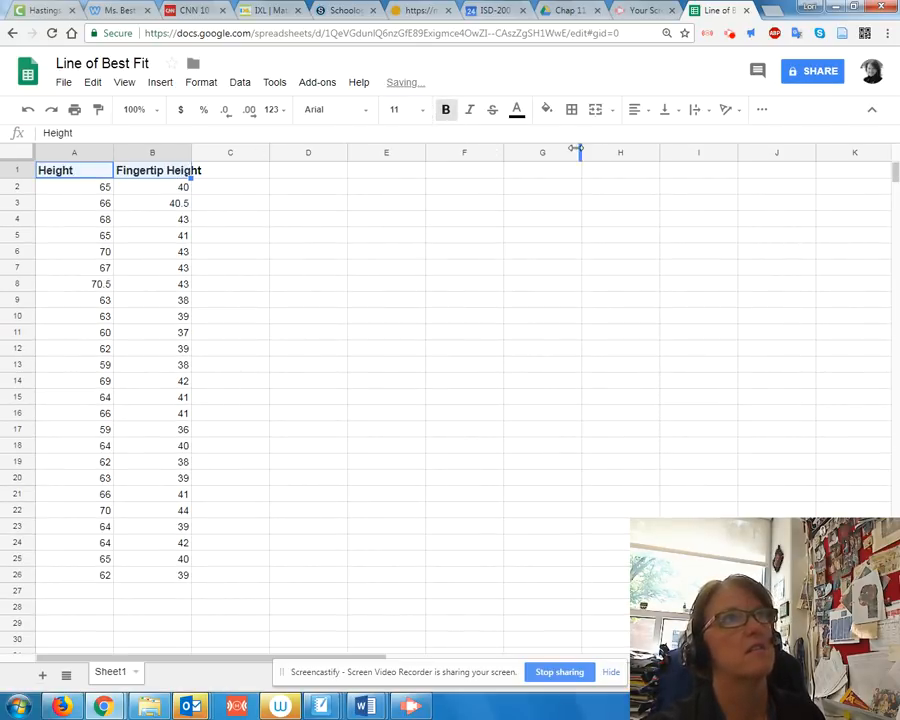
# Step: Give the header cells A1 and B1 a yellow fill and red italic text
pyautogui.click(546, 109)
pyautogui.click(595, 185)
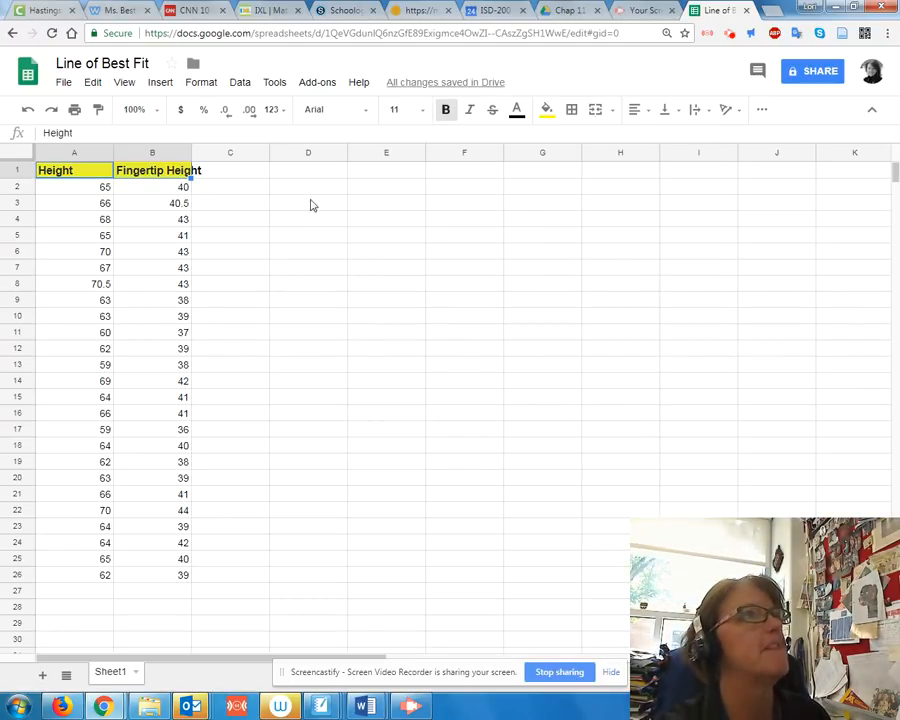
pyautogui.click(514, 112)
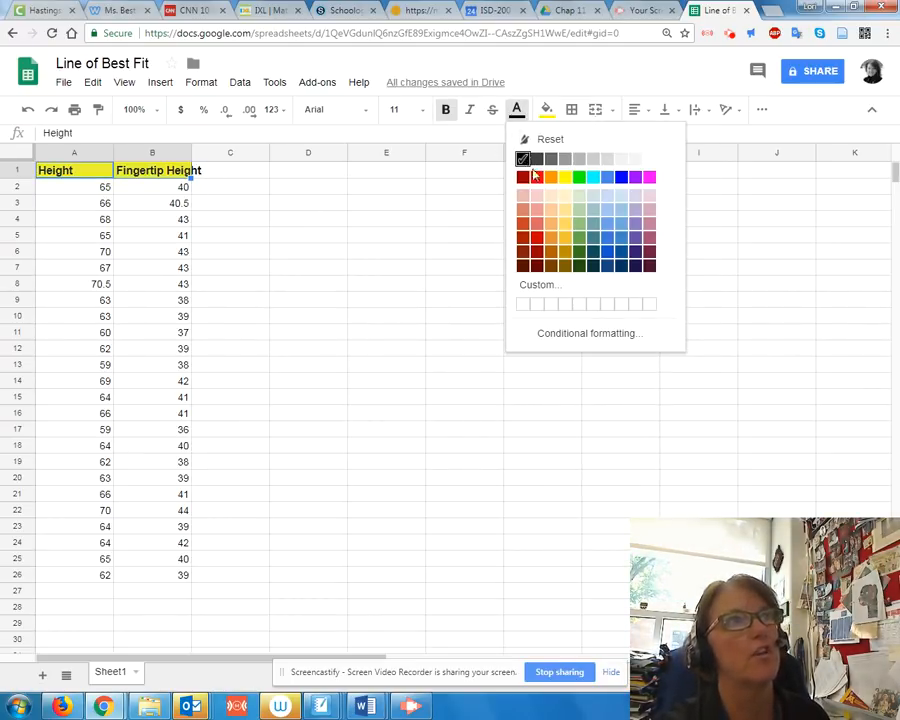
pyautogui.click(535, 176)
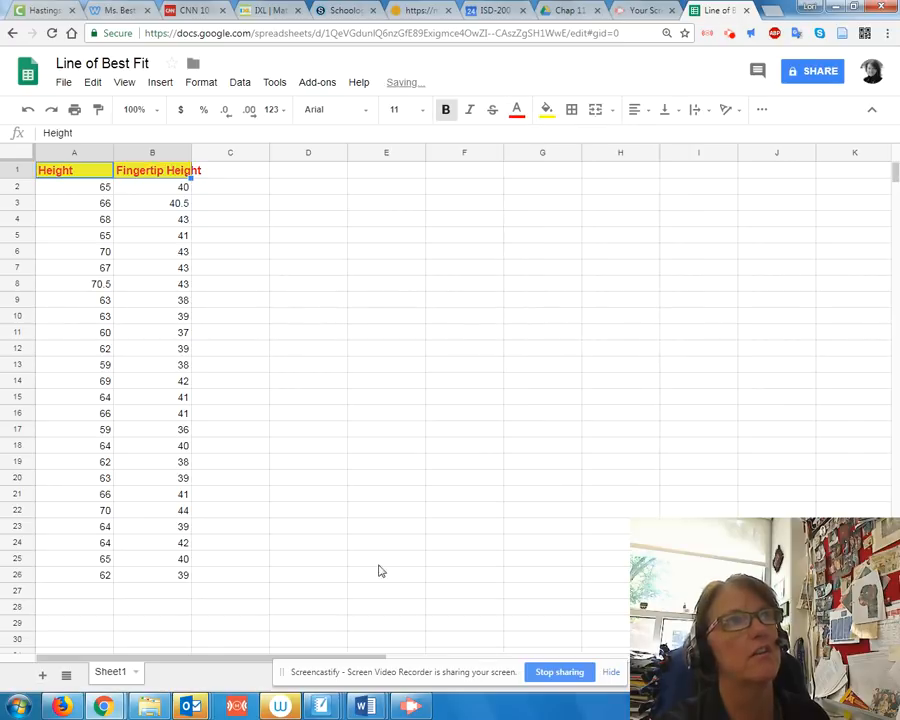
pyautogui.click(468, 112)
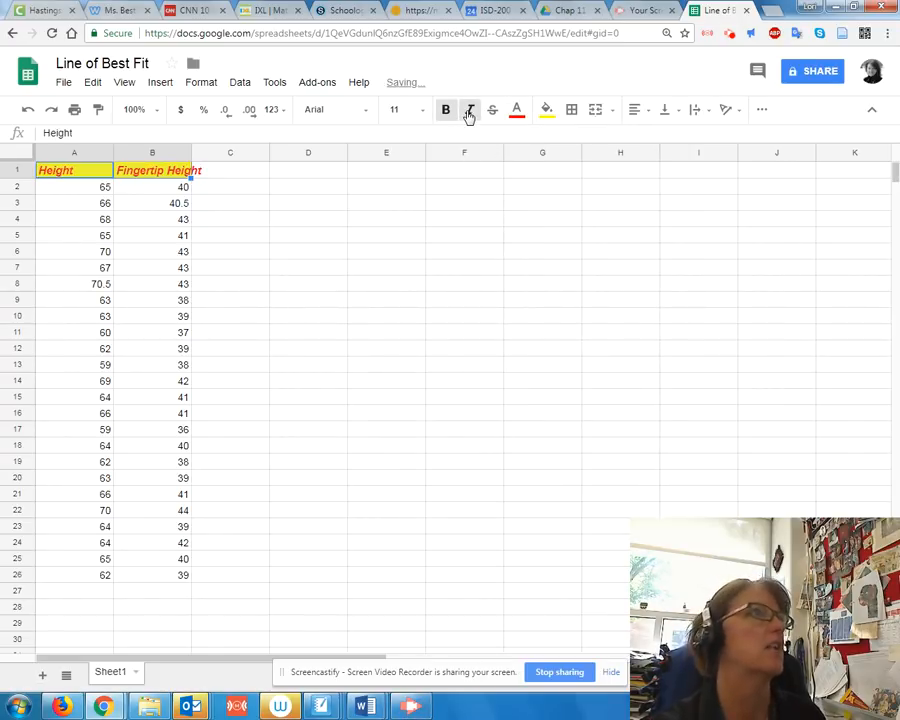
# Step: Centre the two headers horizontally and widen column B so that "Fingertip Height" fits in its cell
pyautogui.click(633, 112)
pyautogui.click(663, 137)
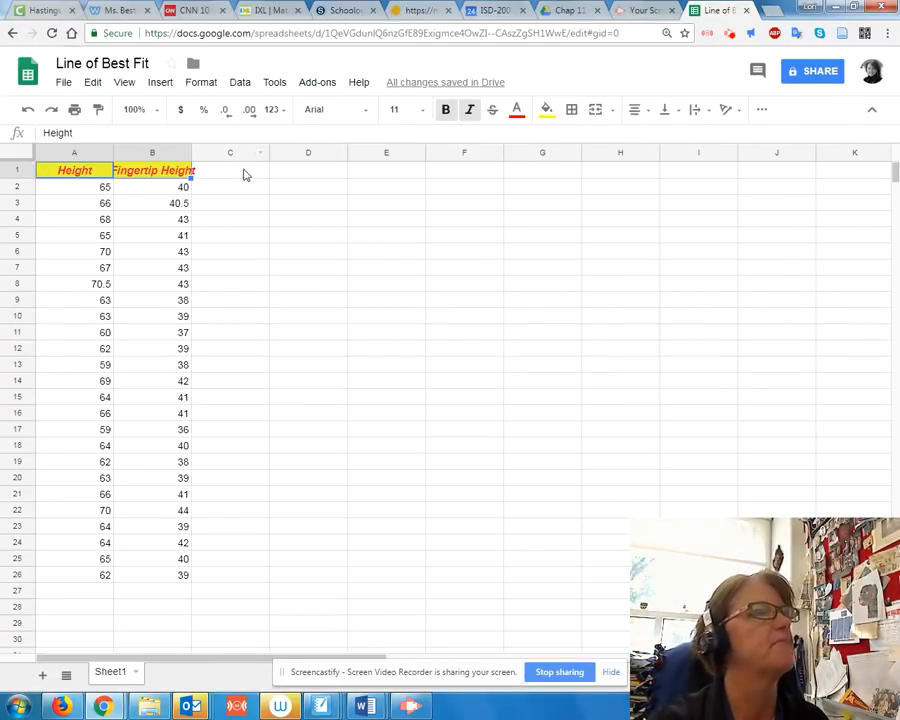
pyautogui.click(219, 349)
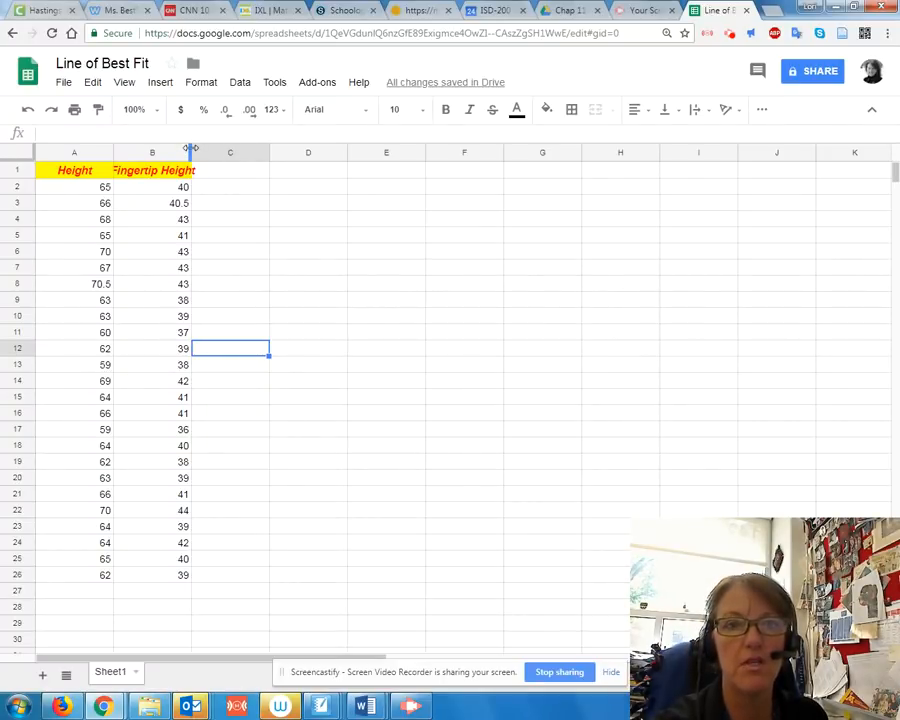
pyautogui.moveTo(190, 148); pyautogui.dragTo(206, 148)
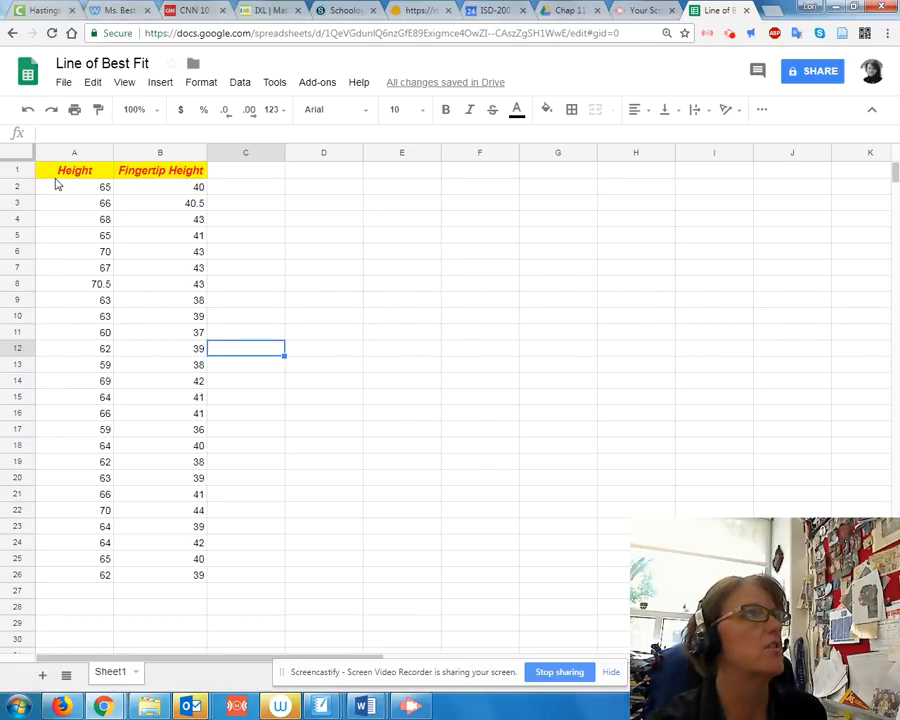
# Step: Apply borders around and between all cells of the data table A1:B26
pyautogui.moveTo(62, 175); pyautogui.dragTo(188, 578)
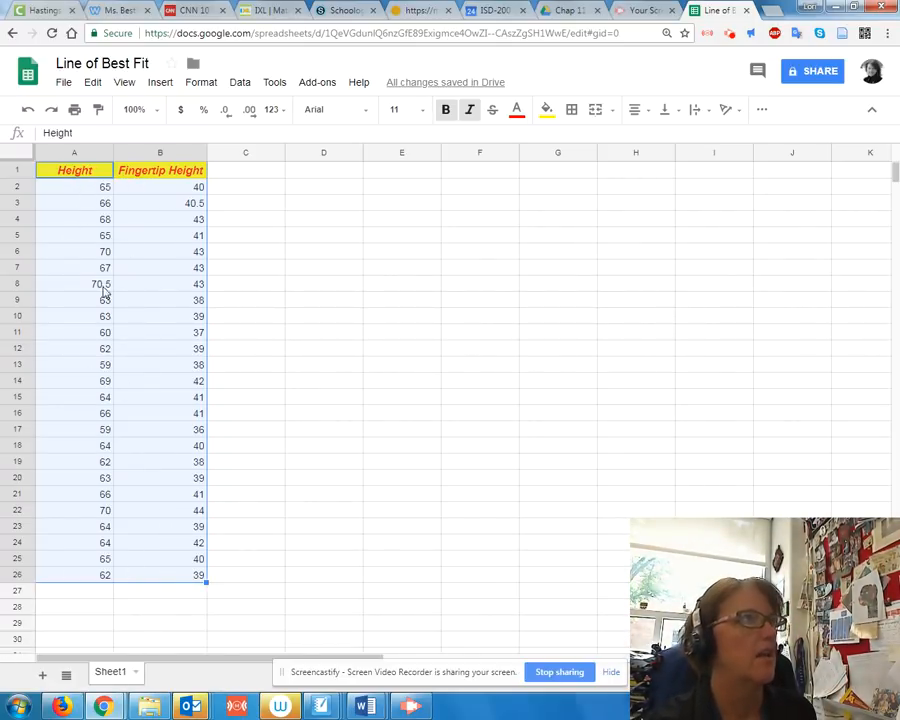
pyautogui.click(572, 112)
pyautogui.click(577, 141)
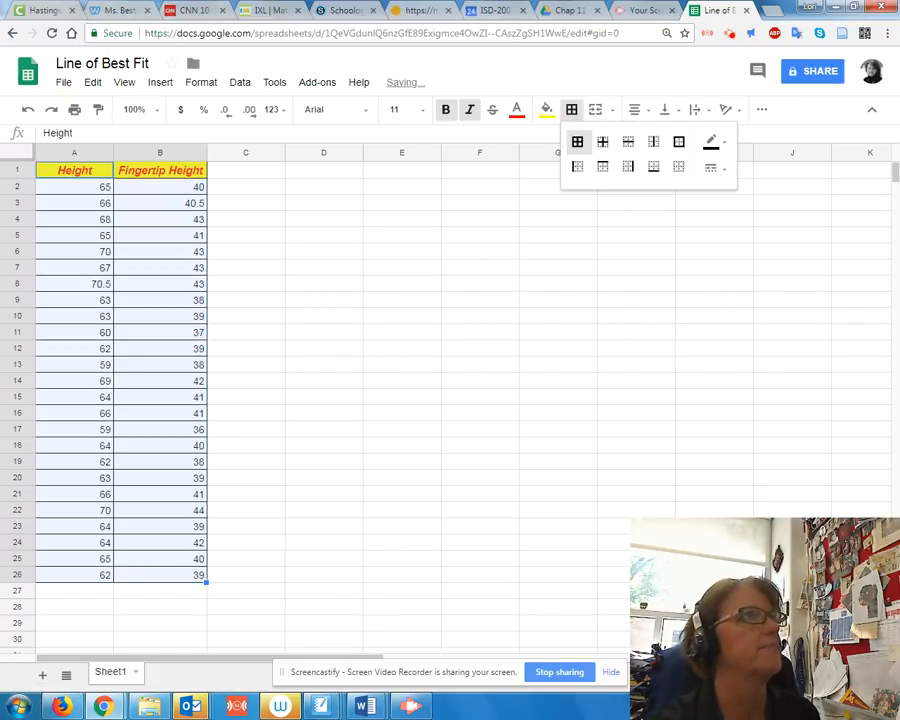
pyautogui.click(280, 494)
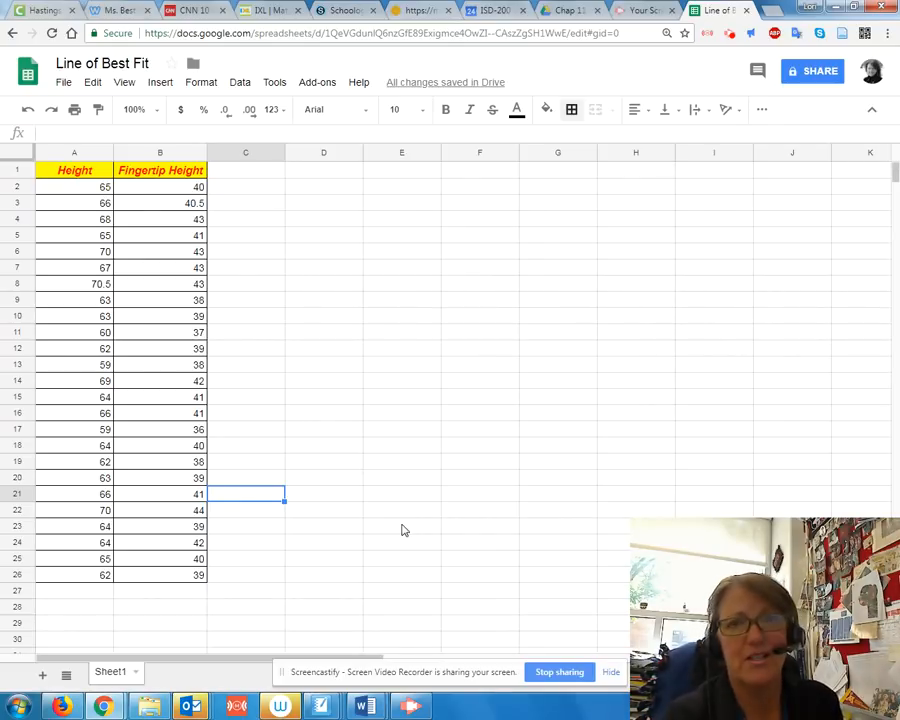
# Step: Insert a chart based on the Height and Fingertip Height data table
pyautogui.click(108, 174)
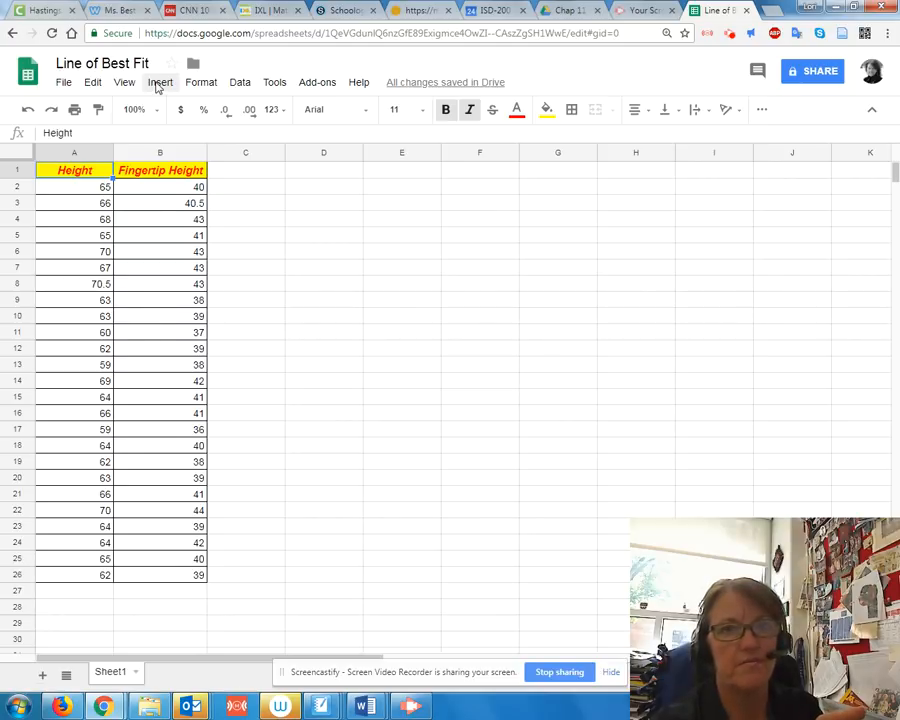
pyautogui.click(157, 86)
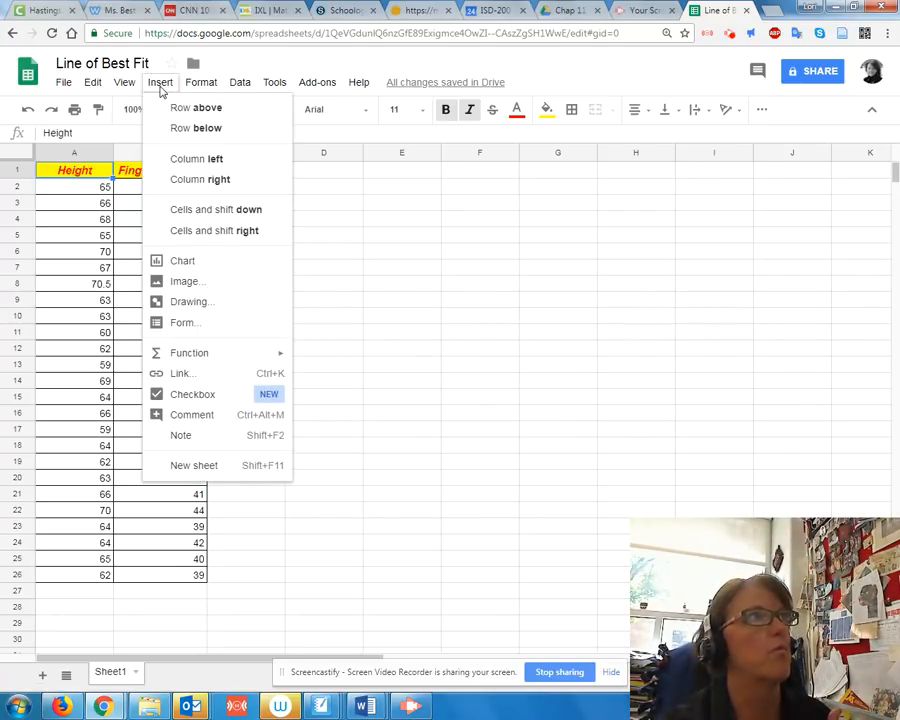
pyautogui.click(185, 261)
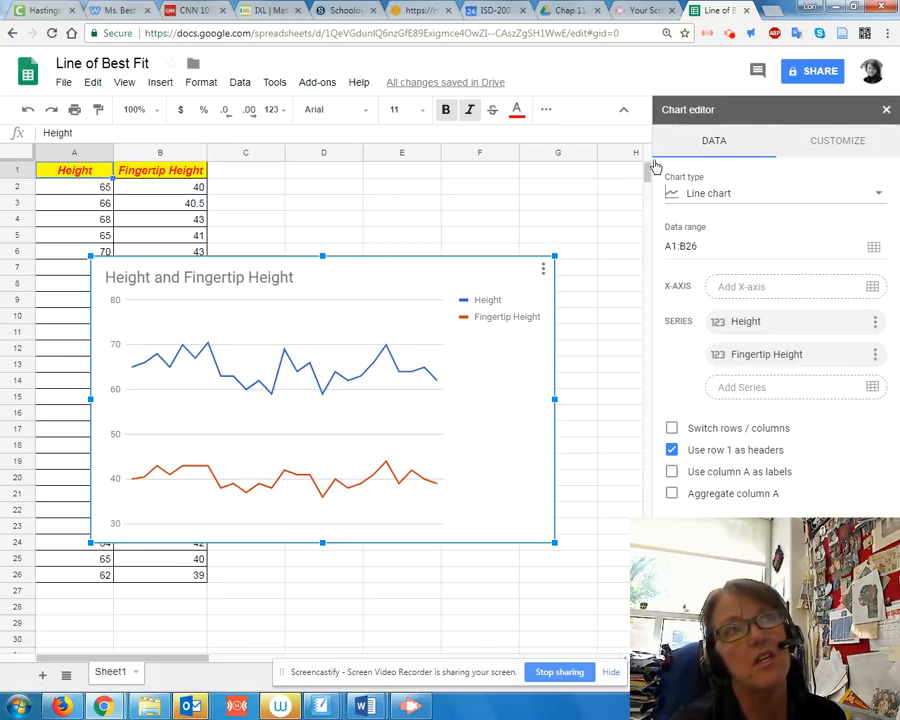
# Step: Change the chart type to the suggested Stacked area chart
pyautogui.click(880, 195)
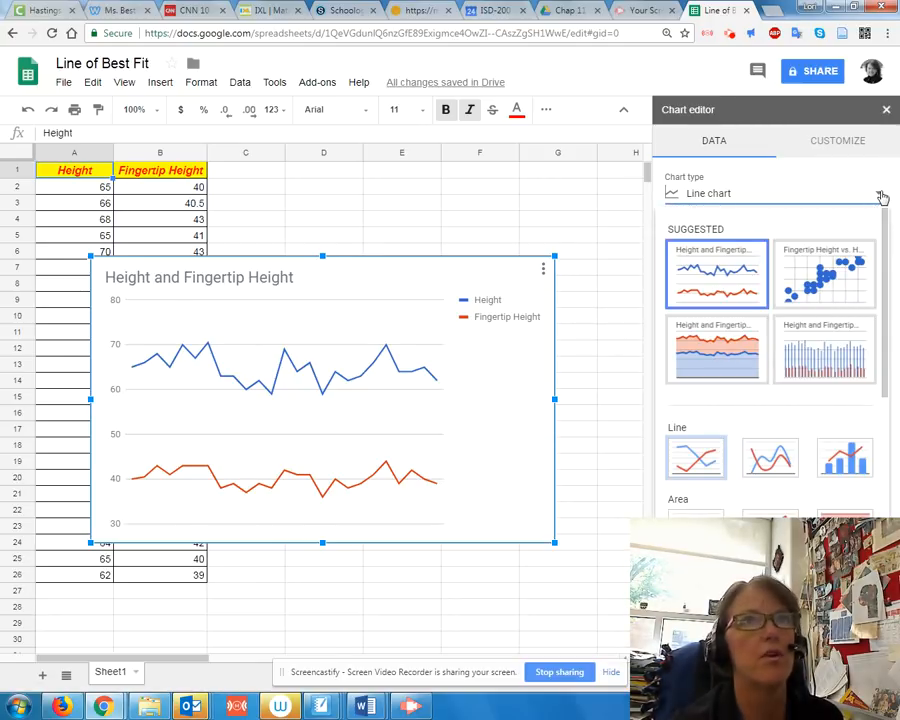
pyautogui.scroll(-1, 730, 311)
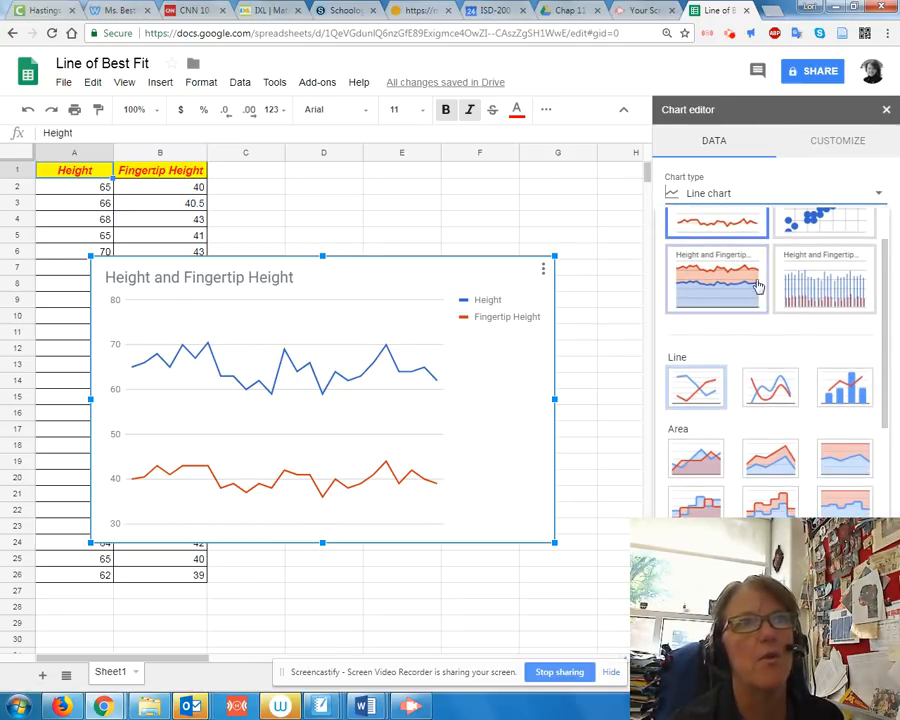
pyautogui.click(716, 298)
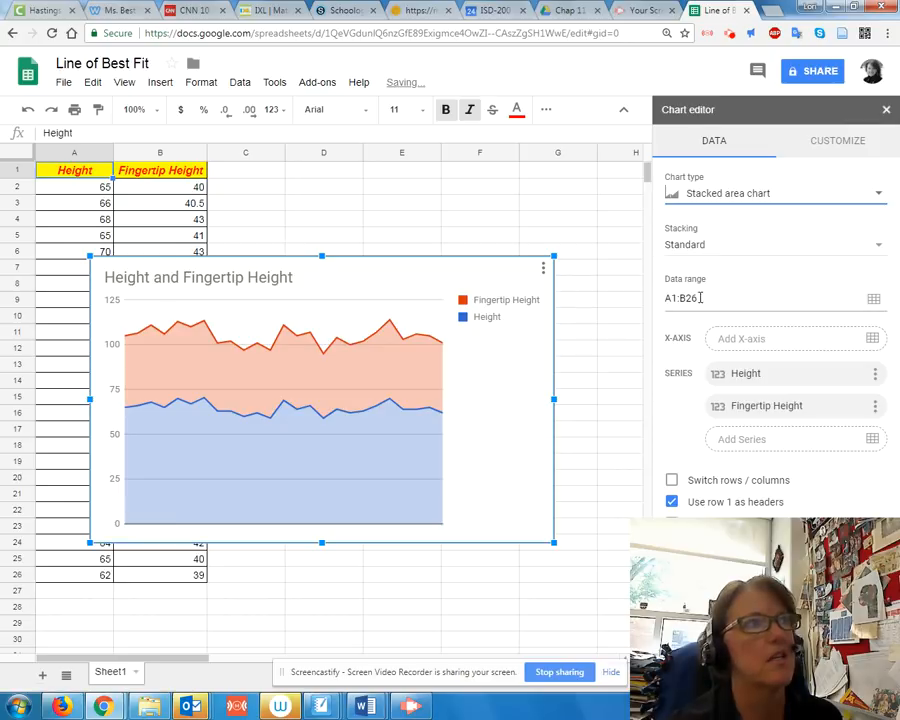
# Step: Change the chart type to Scatter chart and close the chart editor
pyautogui.click(876, 194)
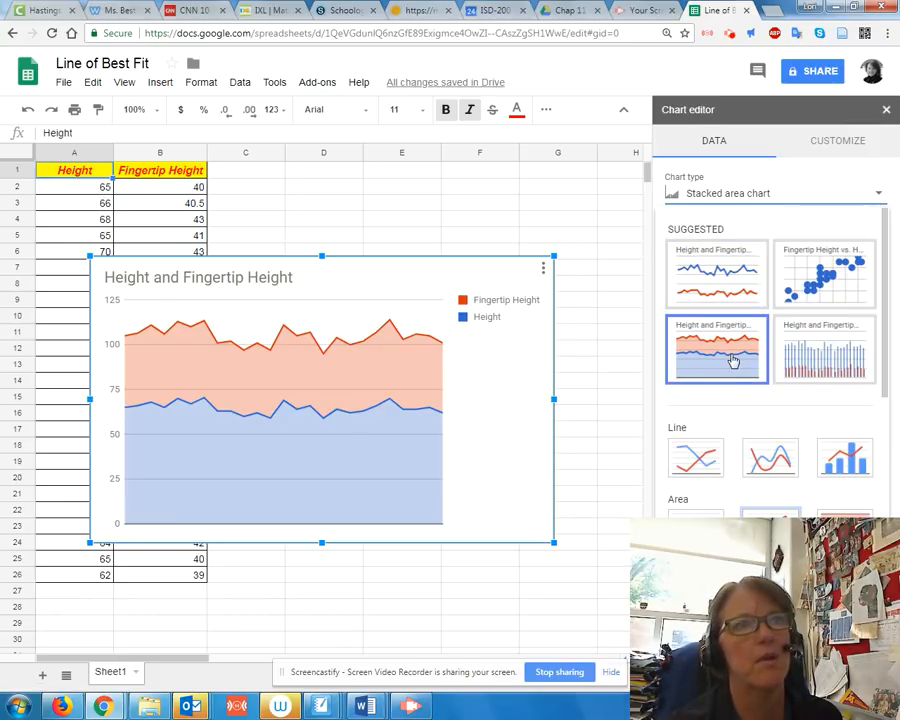
pyautogui.scroll(-5, 730, 385)
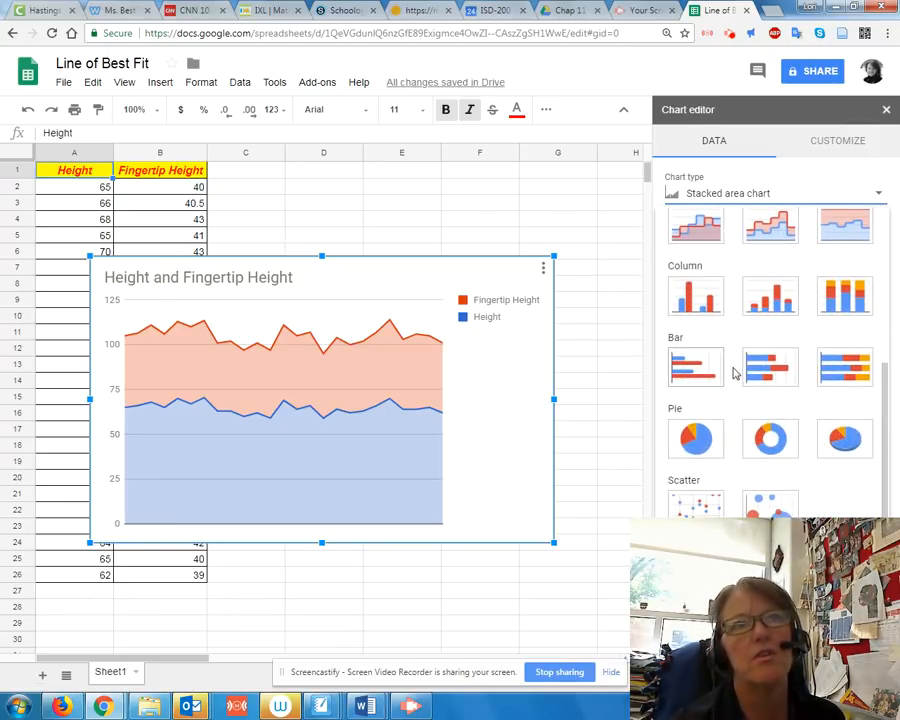
pyautogui.scroll(-2, 735, 373)
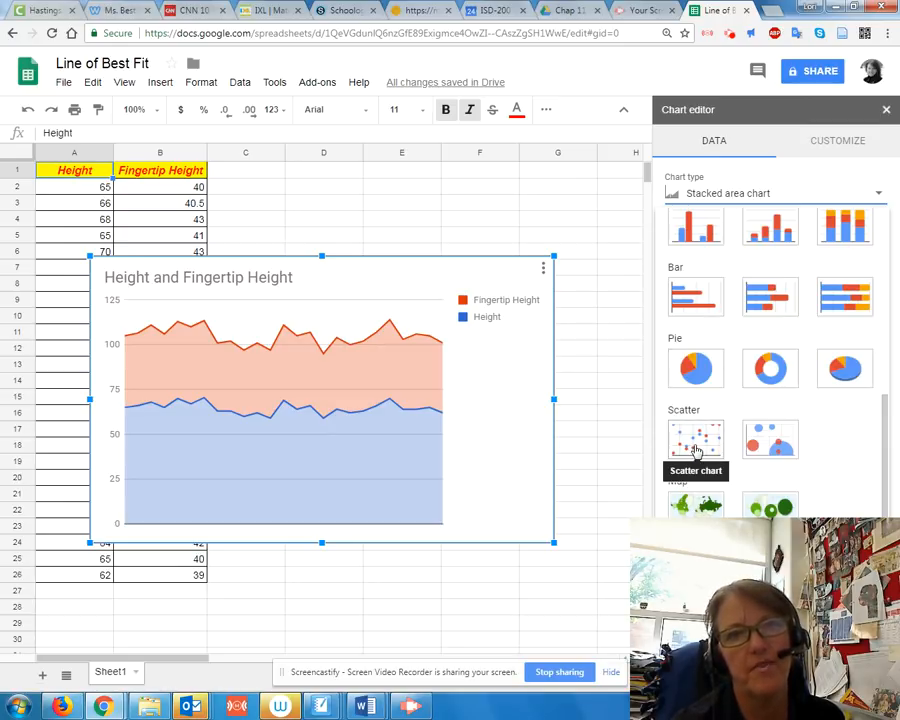
pyautogui.click(696, 442)
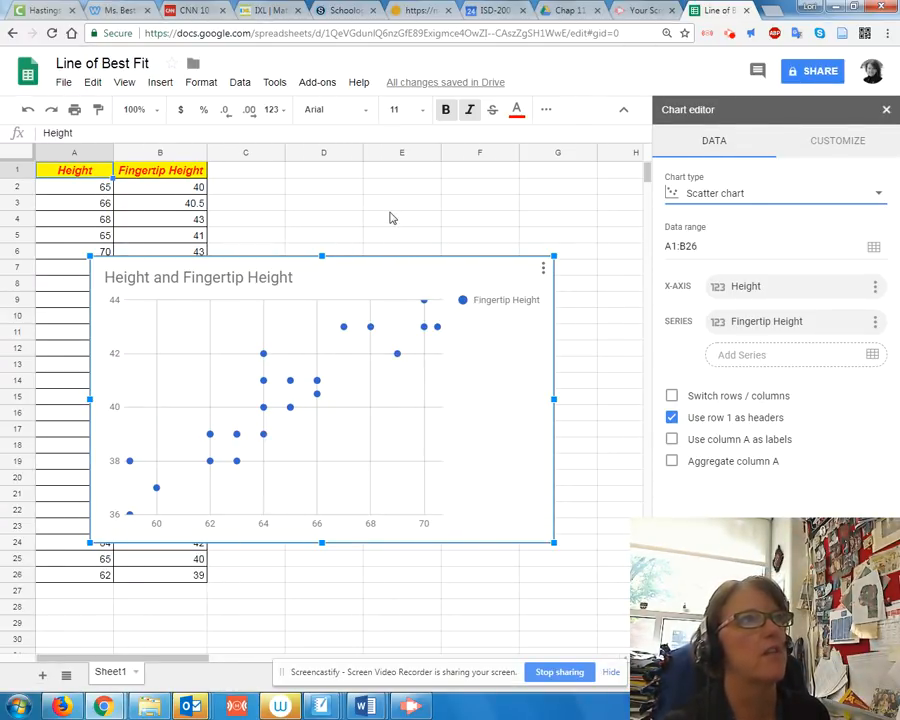
pyautogui.click(420, 190)
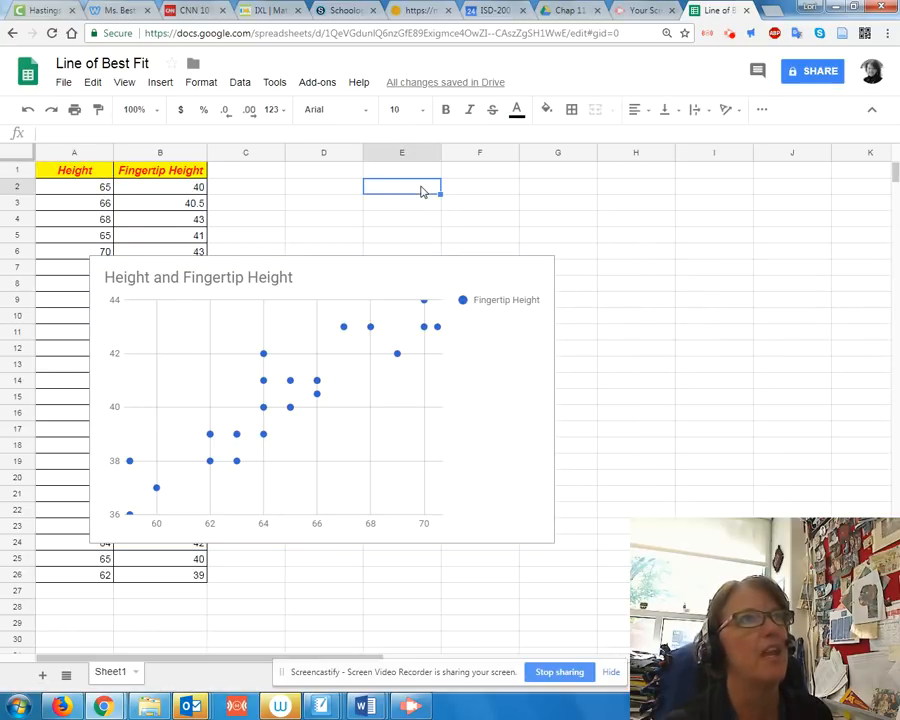
pyautogui.click(337, 267)
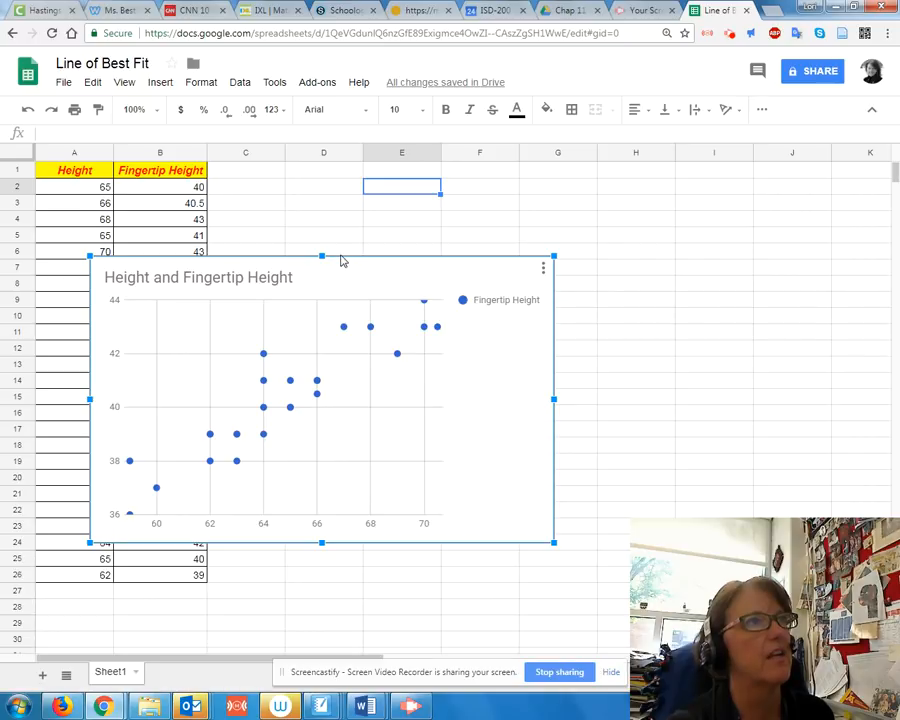
pyautogui.click(392, 220)
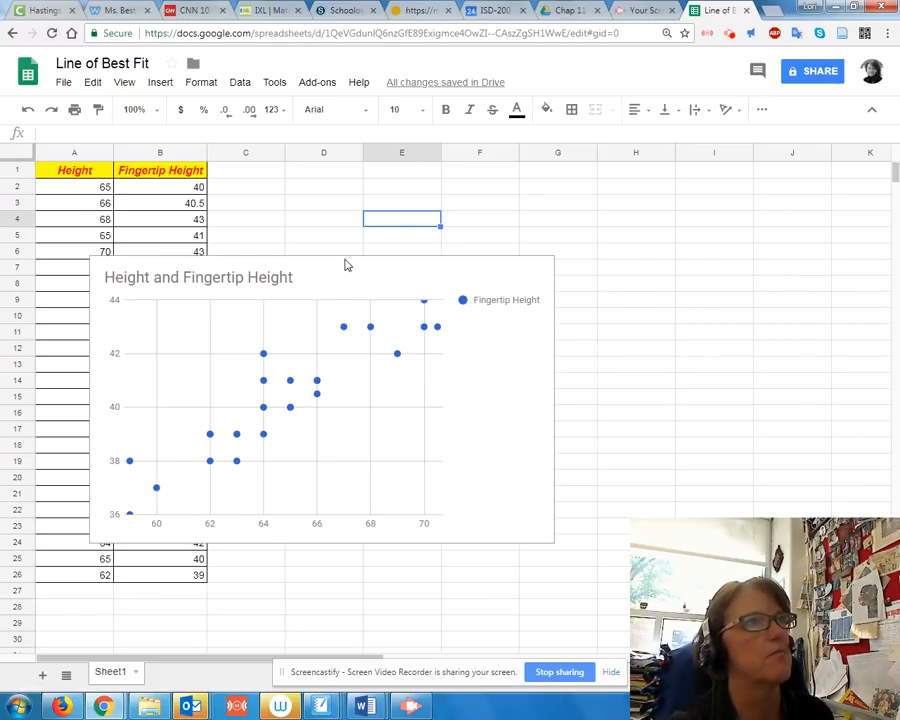
pyautogui.press('Left')
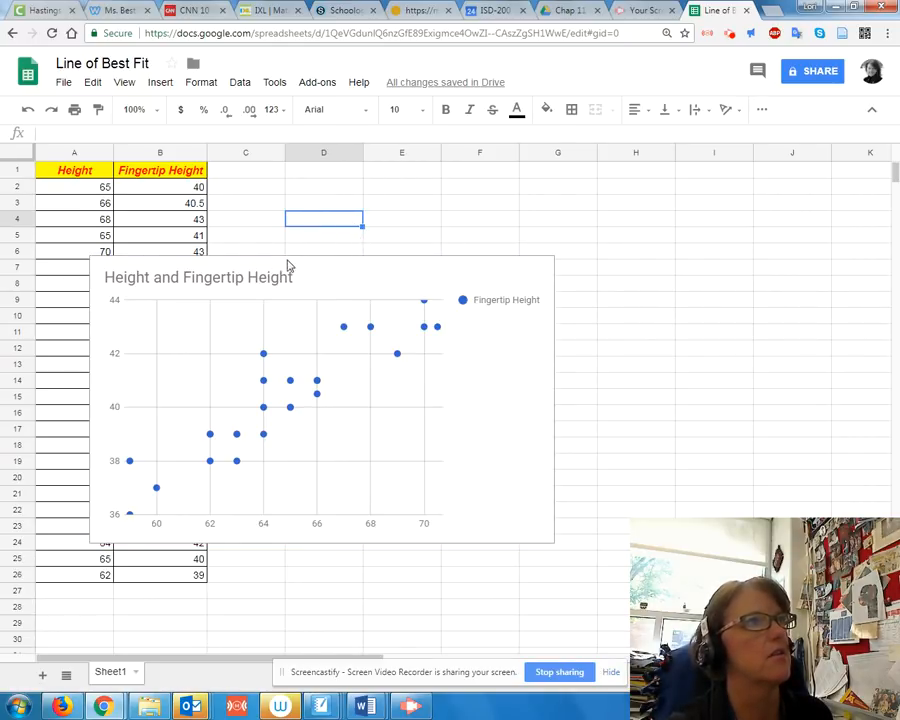
pyautogui.click(288, 263)
pyautogui.click(293, 255)
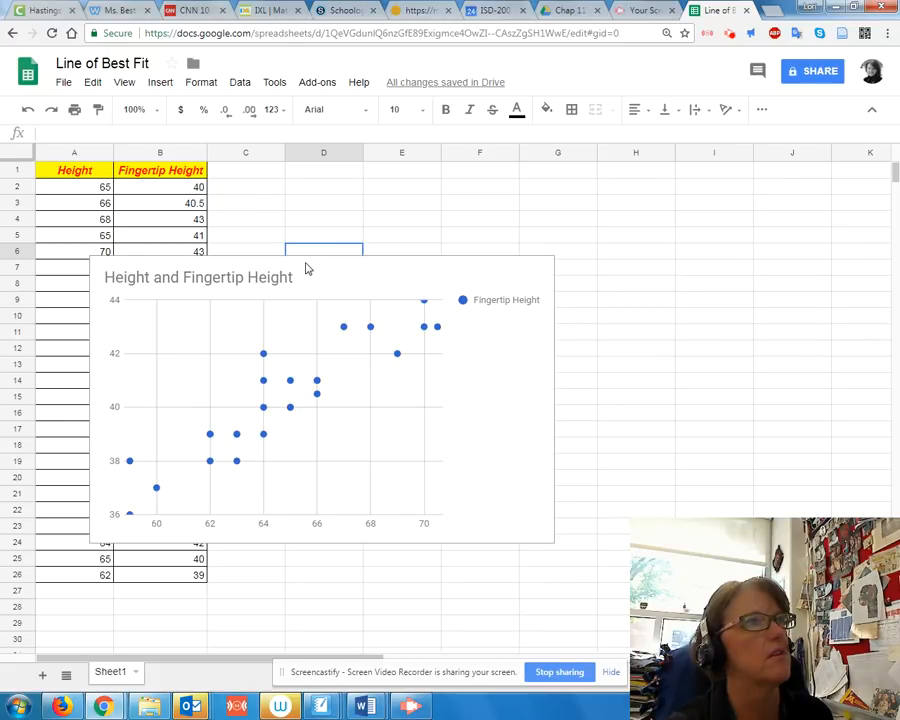
# Step: Resize the scatter chart to clear the data table, spanning from column C into column I and from row 1 to row 19
pyautogui.click(307, 268)
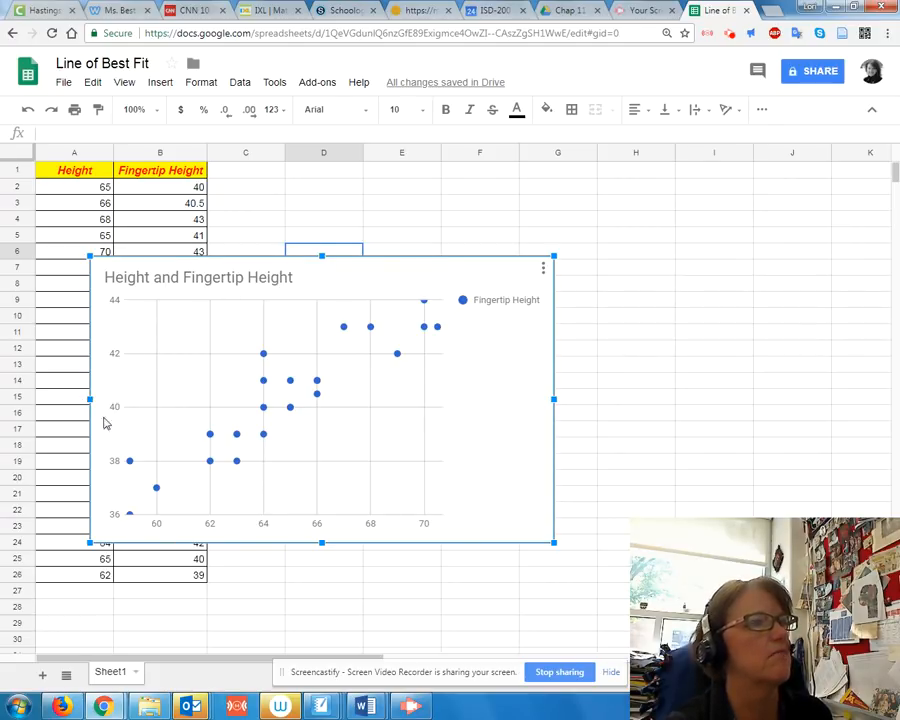
pyautogui.moveTo(91, 398); pyautogui.dragTo(216, 398)
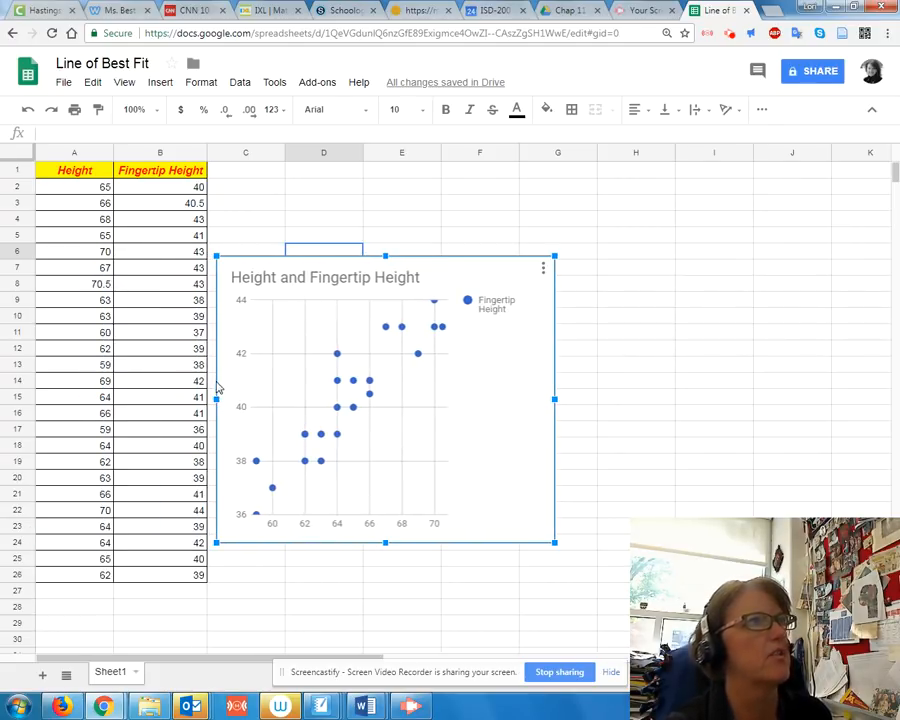
pyautogui.moveTo(557, 398); pyautogui.dragTo(713, 387)
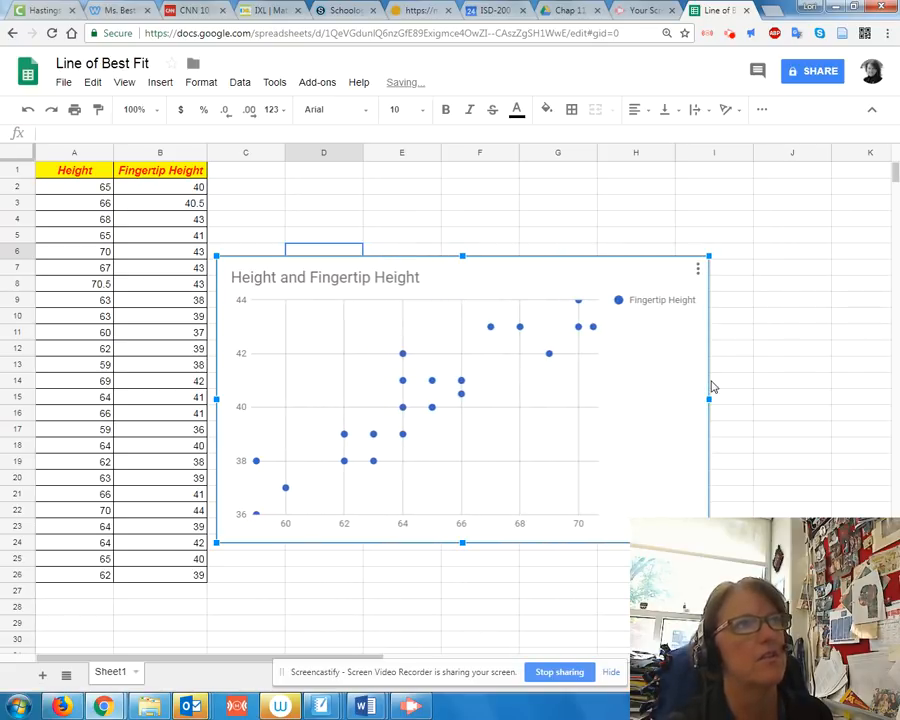
pyautogui.moveTo(461, 254); pyautogui.dragTo(462, 168)
pyautogui.moveTo(464, 543); pyautogui.dragTo(474, 470)
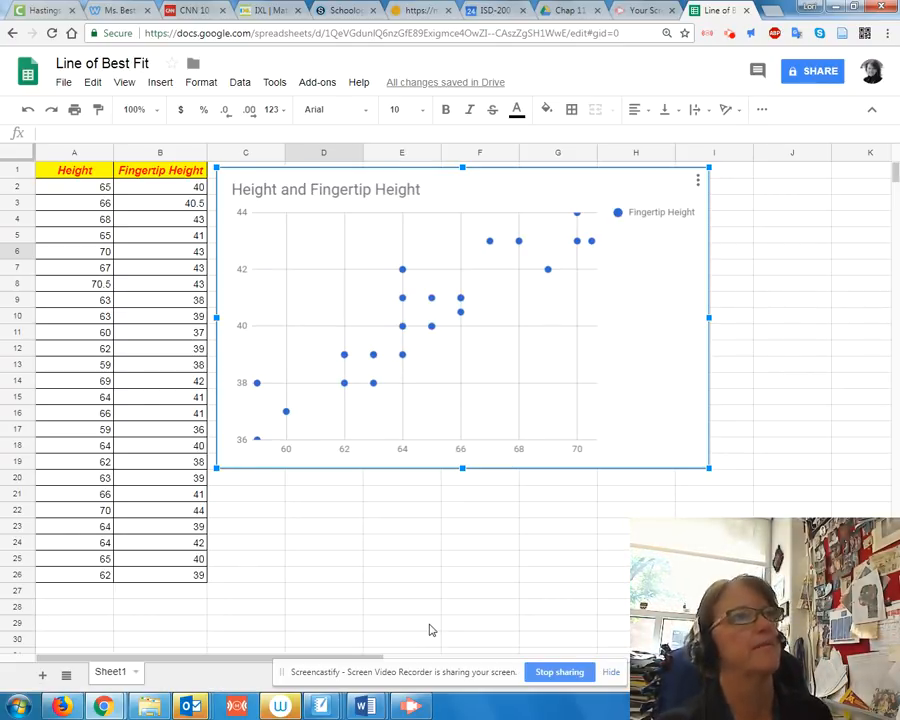
pyautogui.click(404, 576)
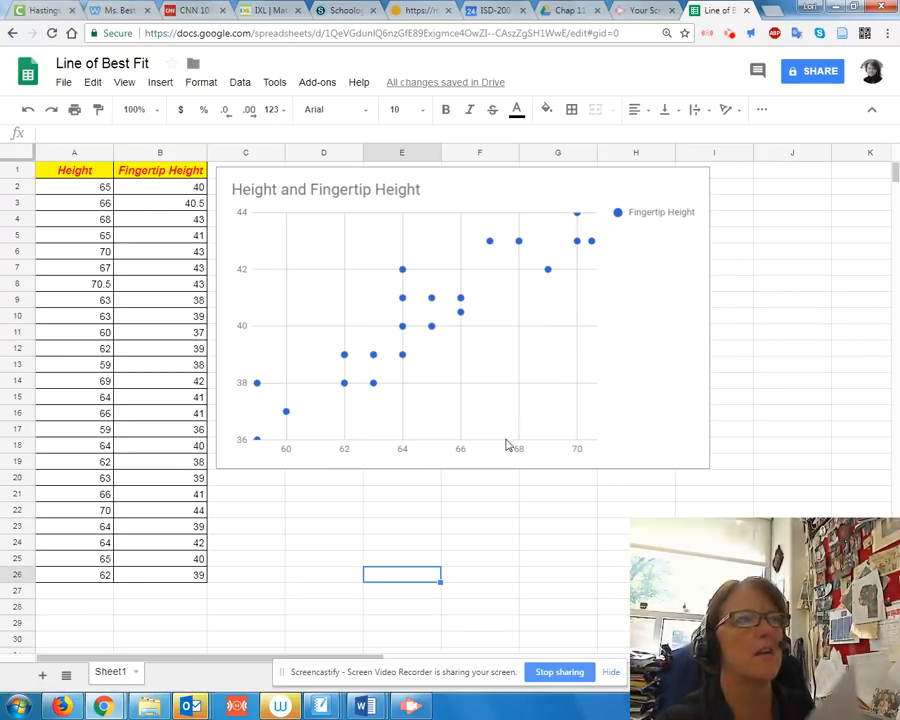
# Step: Open the scatter chart for editing and set its background color to light yellow after trying light purple
pyautogui.click(478, 286)
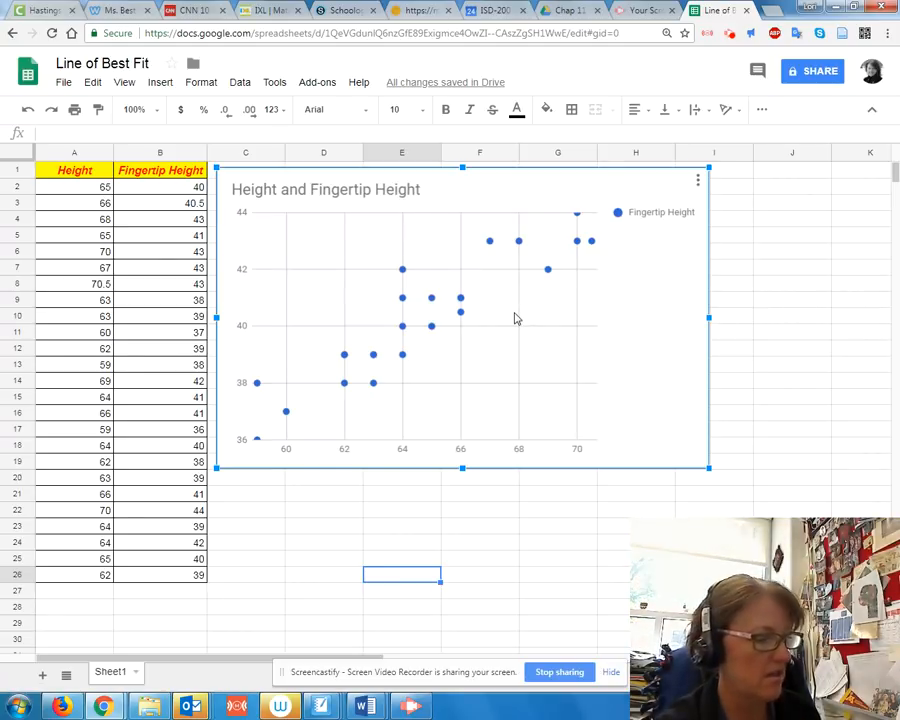
pyautogui.click(698, 182)
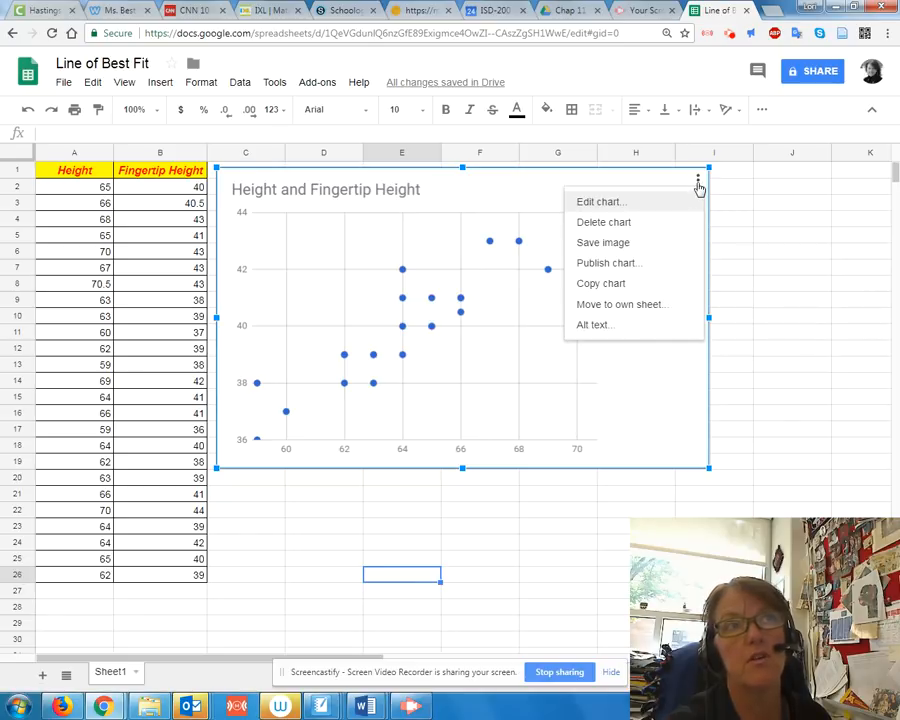
pyautogui.click(592, 210)
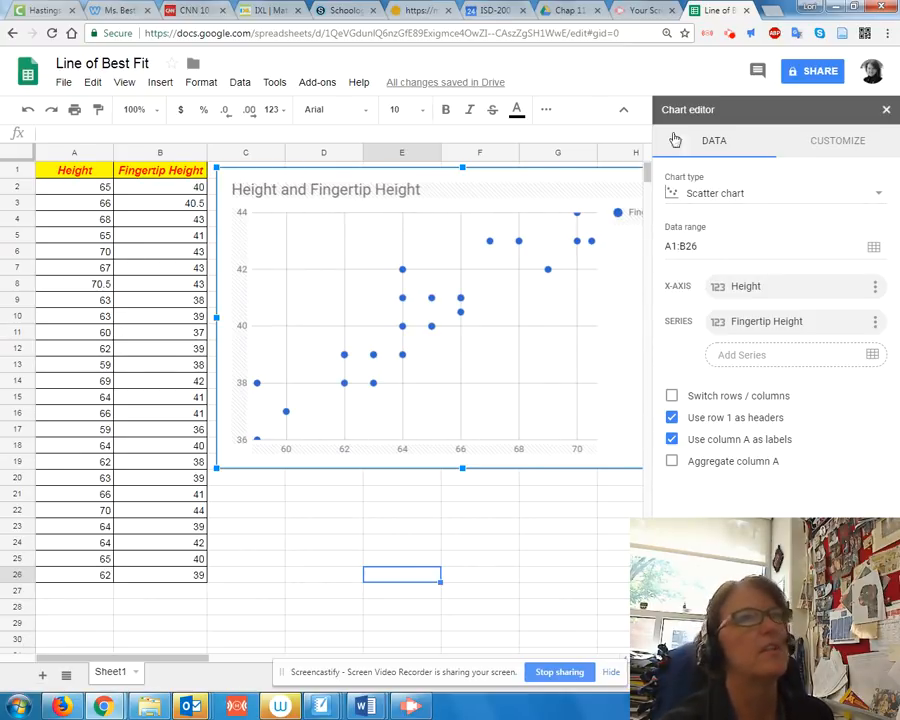
pyautogui.click(840, 146)
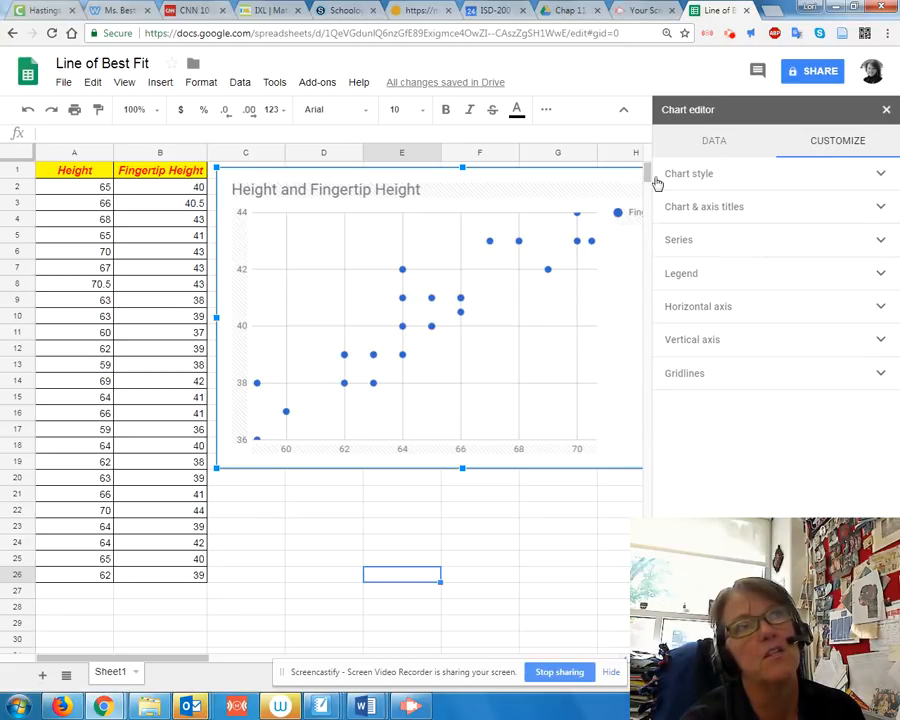
pyautogui.click(881, 176)
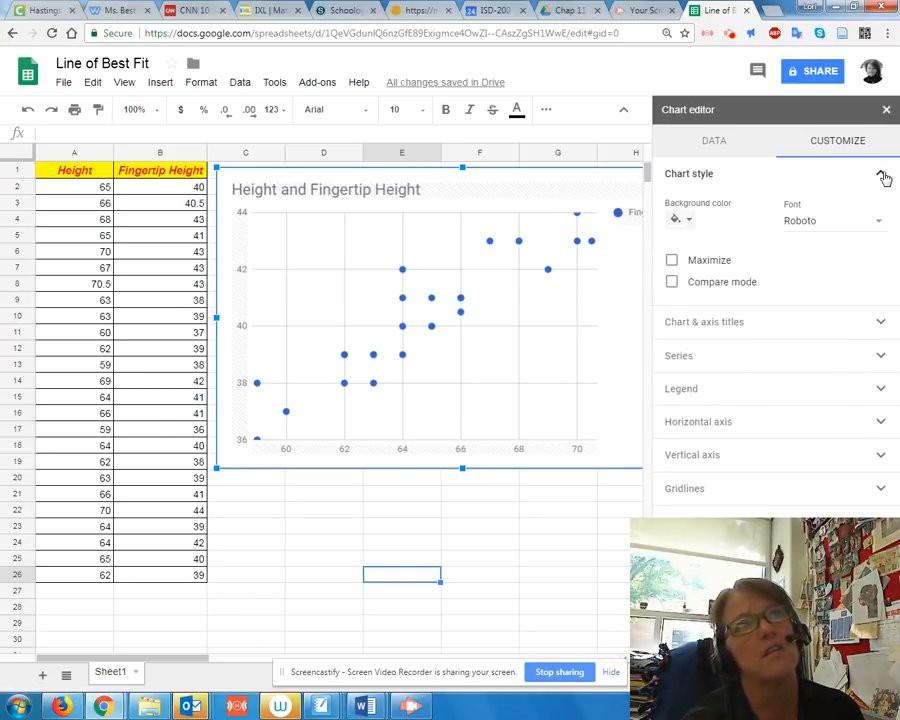
pyautogui.click(694, 223)
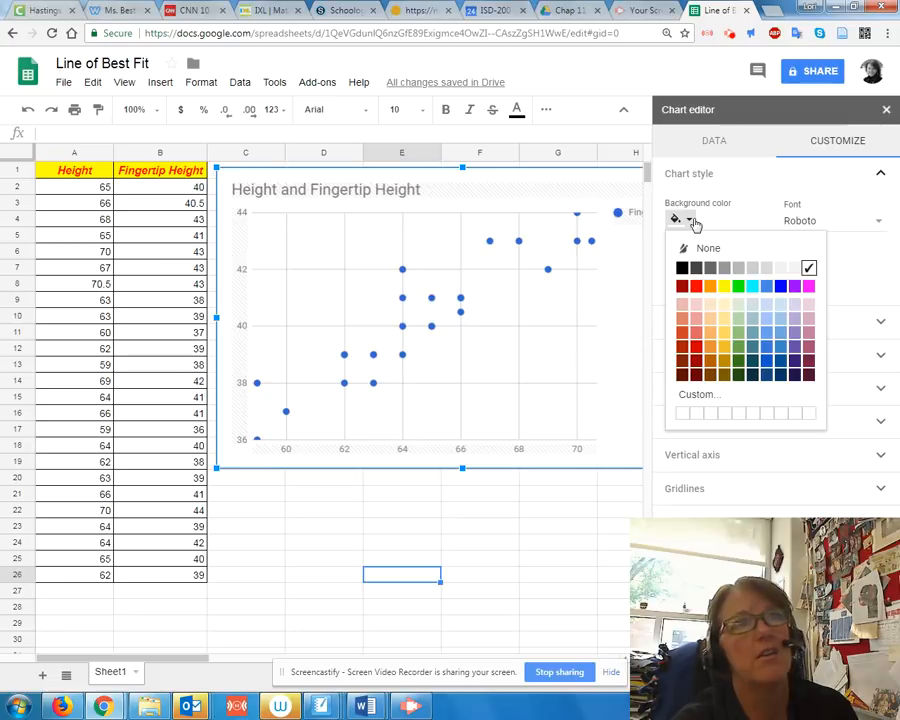
pyautogui.click(793, 306)
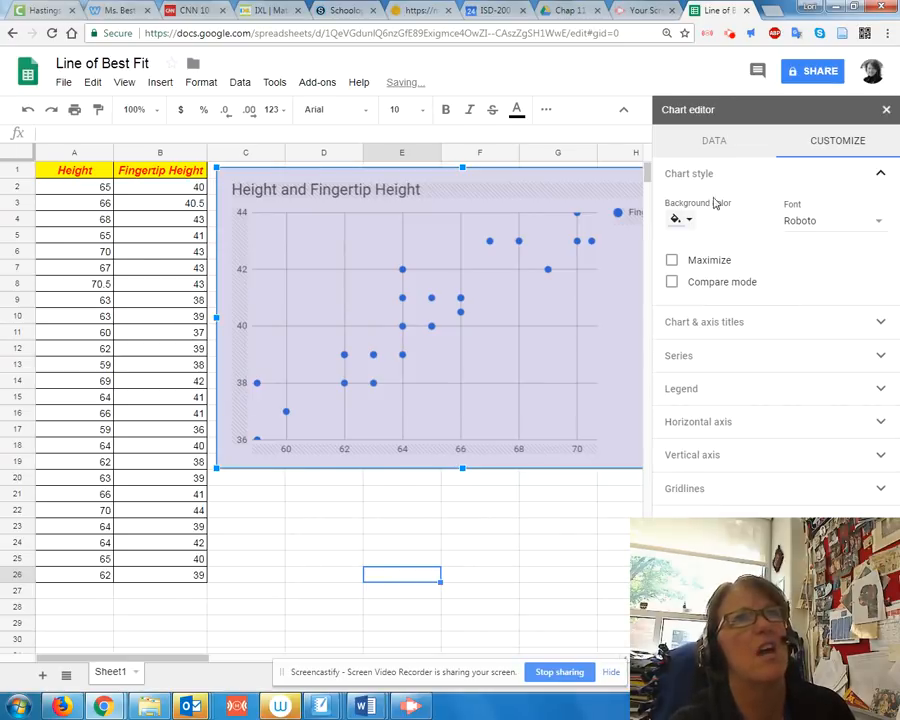
pyautogui.click(688, 222)
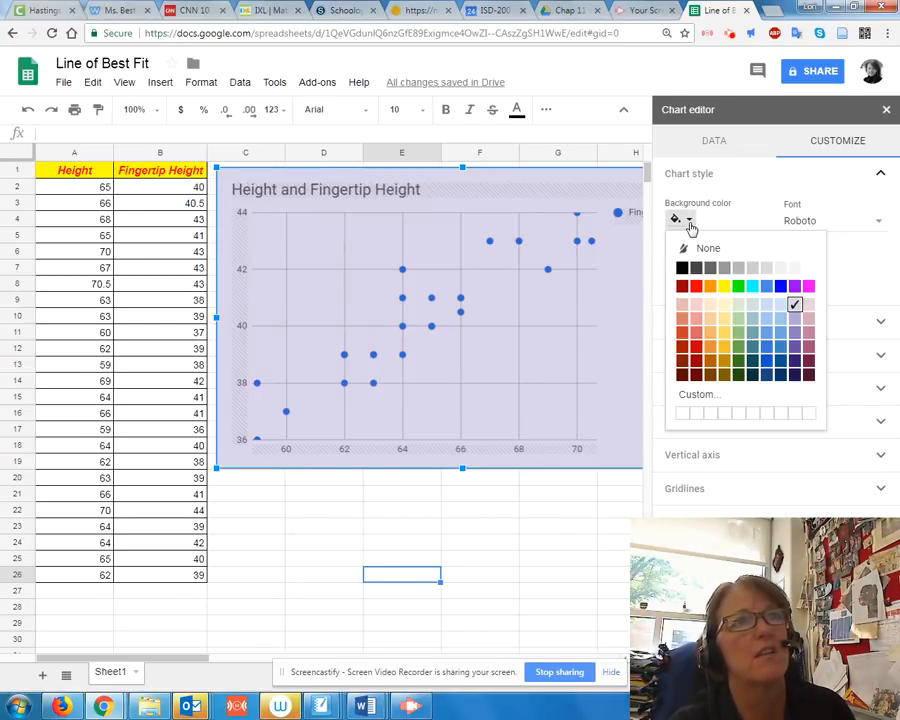
pyautogui.click(725, 304)
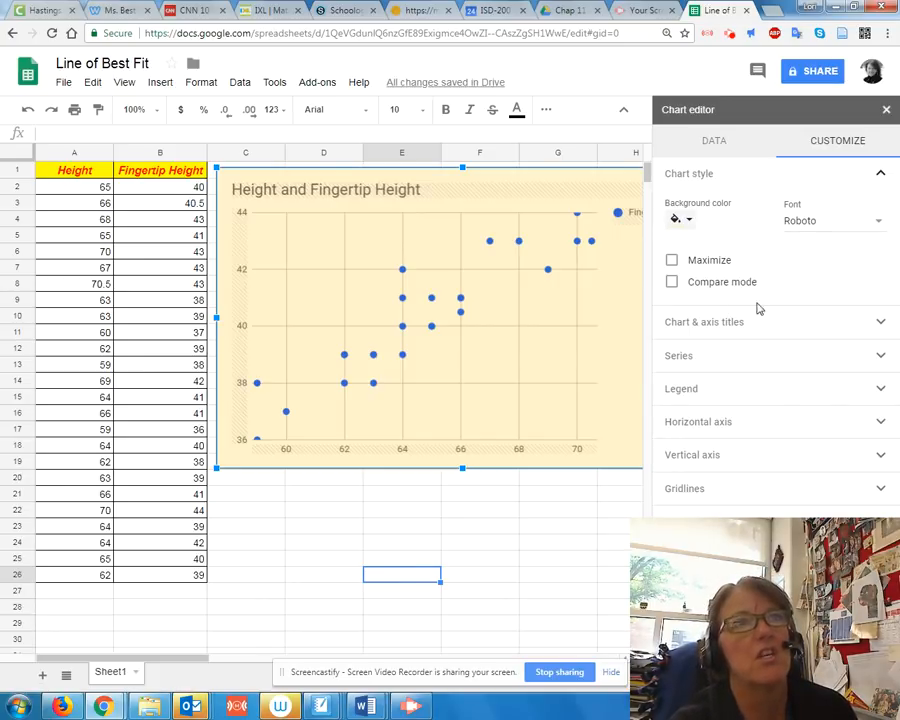
pyautogui.click(878, 174)
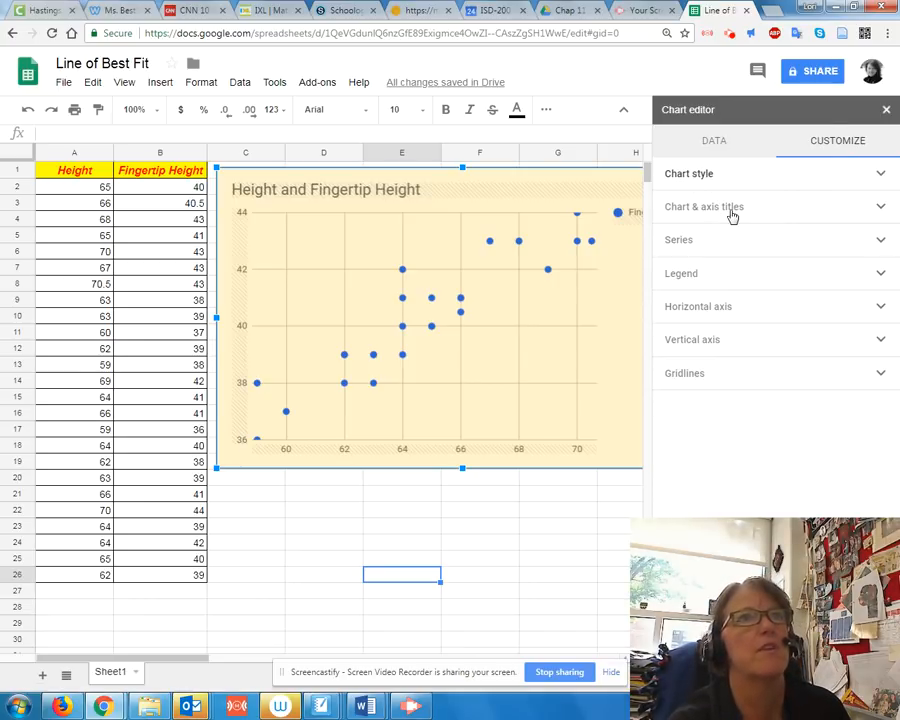
# Step: Check the chart title settings and set the Fingertip Height series color to magenta
pyautogui.click(884, 209)
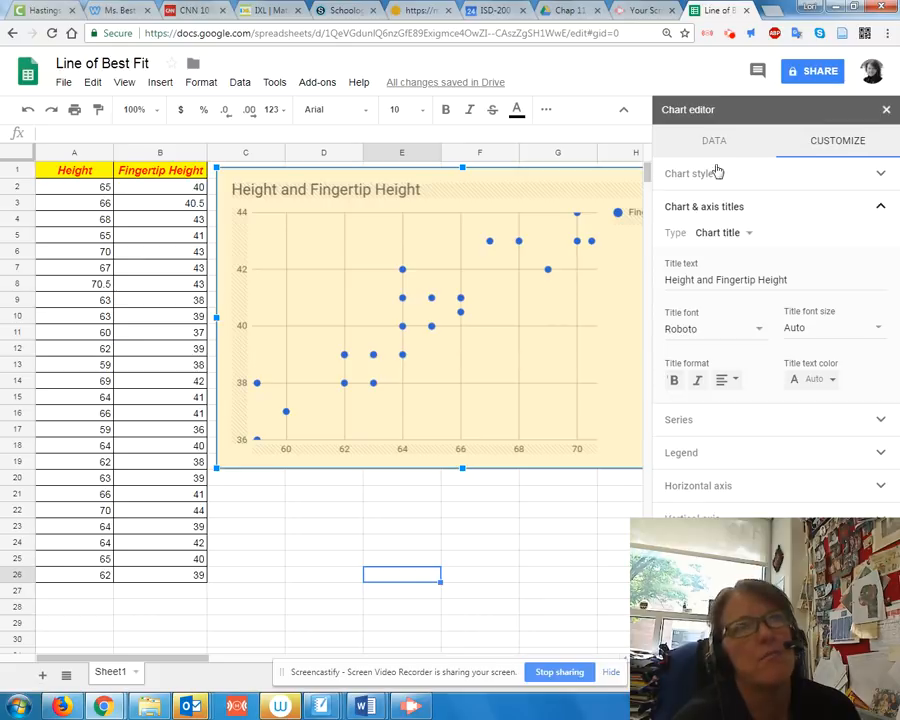
pyautogui.click(880, 208)
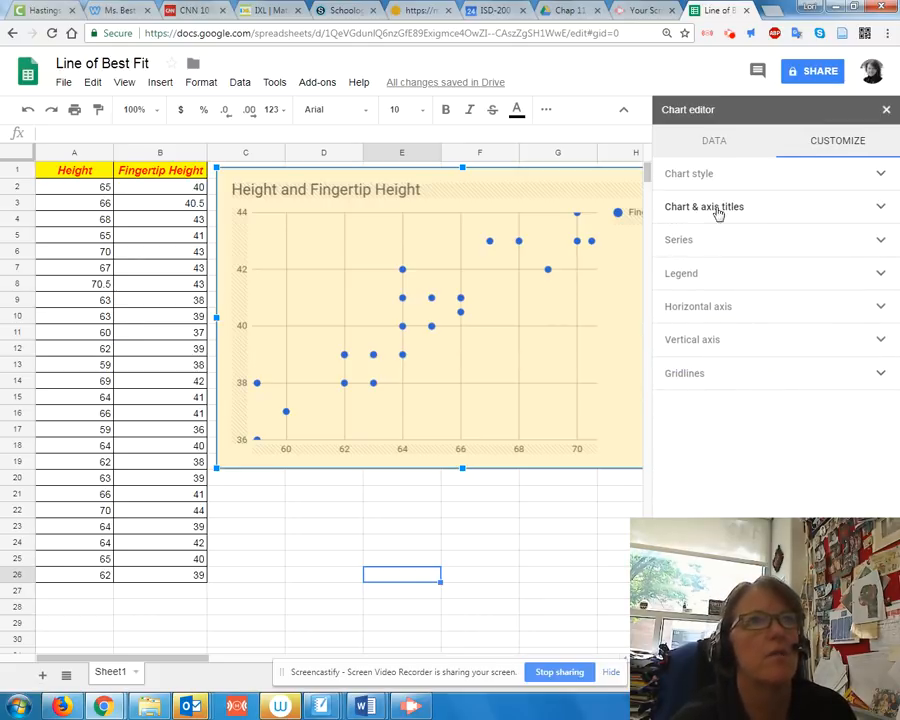
pyautogui.click(881, 240)
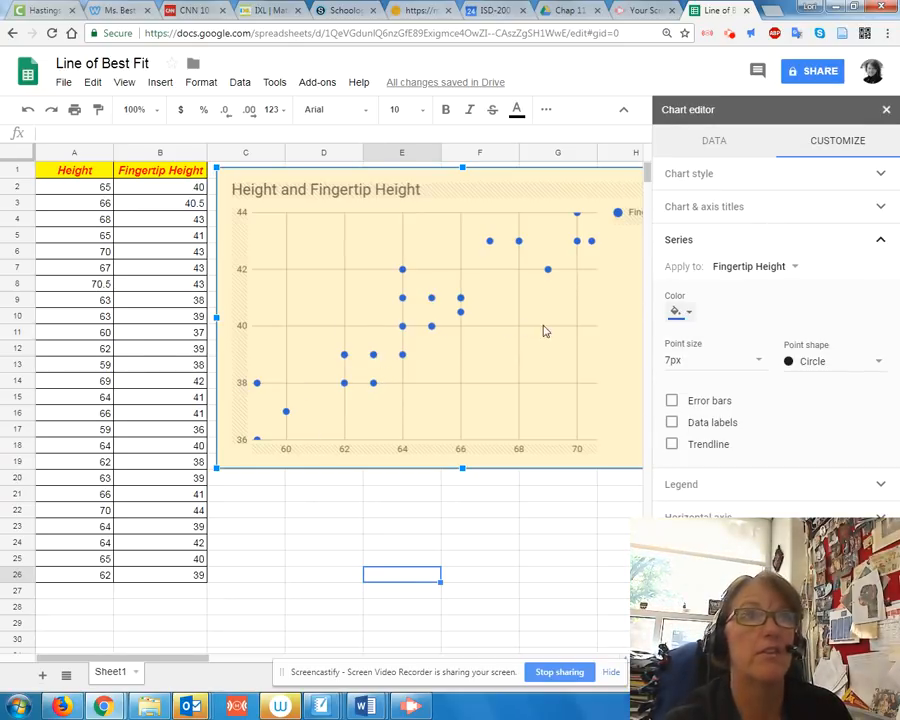
pyautogui.click(689, 313)
pyautogui.click(808, 379)
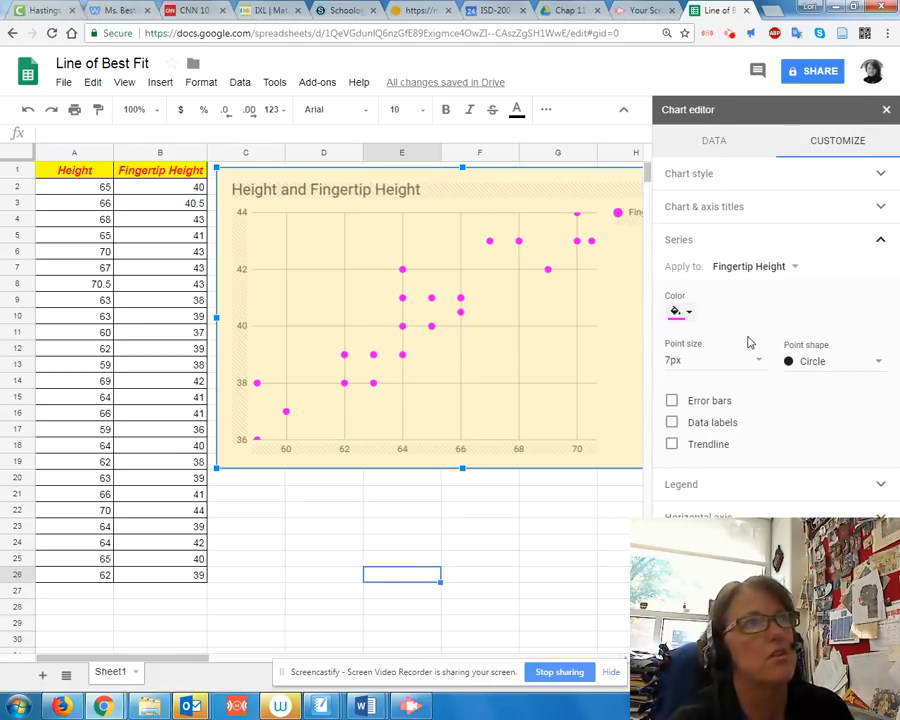
# Step: Set the Fingertip Height point shape to Star after trying Pentagon, and close the chart editor after viewing the legend options
pyautogui.click(880, 363)
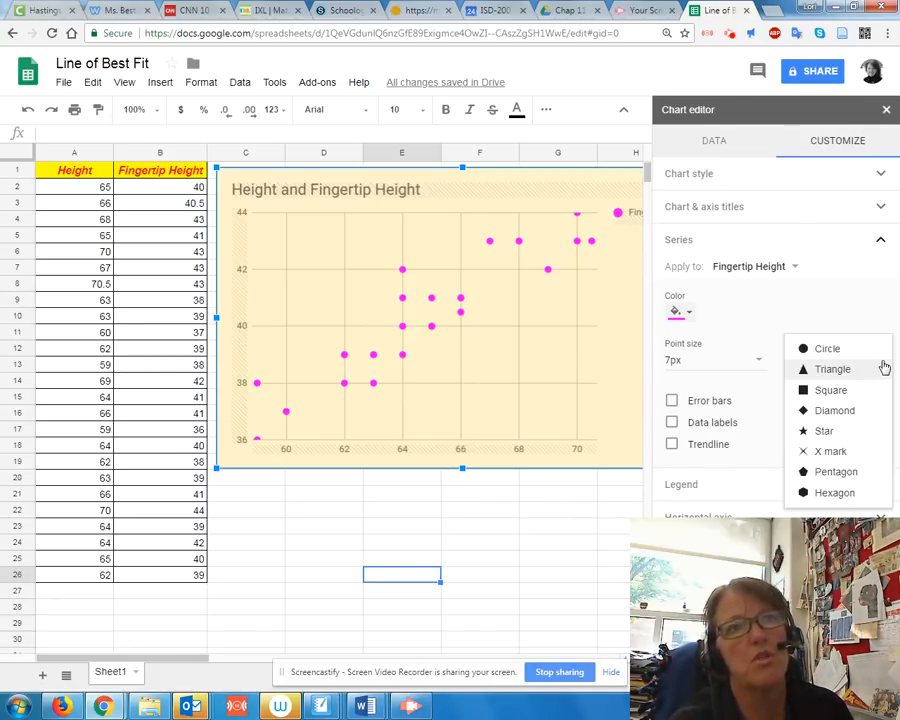
pyautogui.click(806, 473)
pyautogui.click(876, 369)
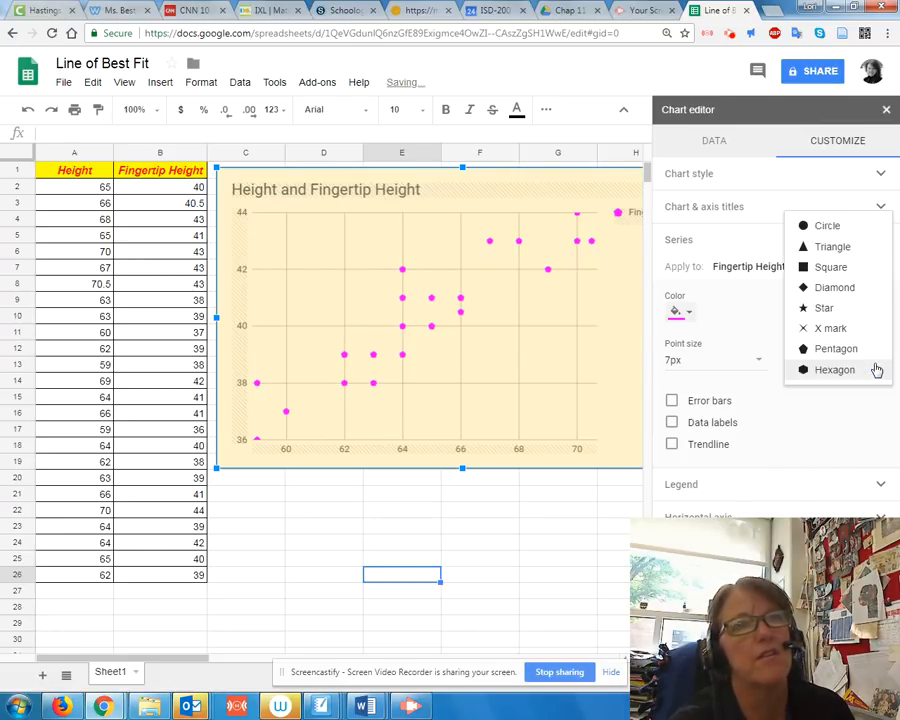
pyautogui.click(838, 310)
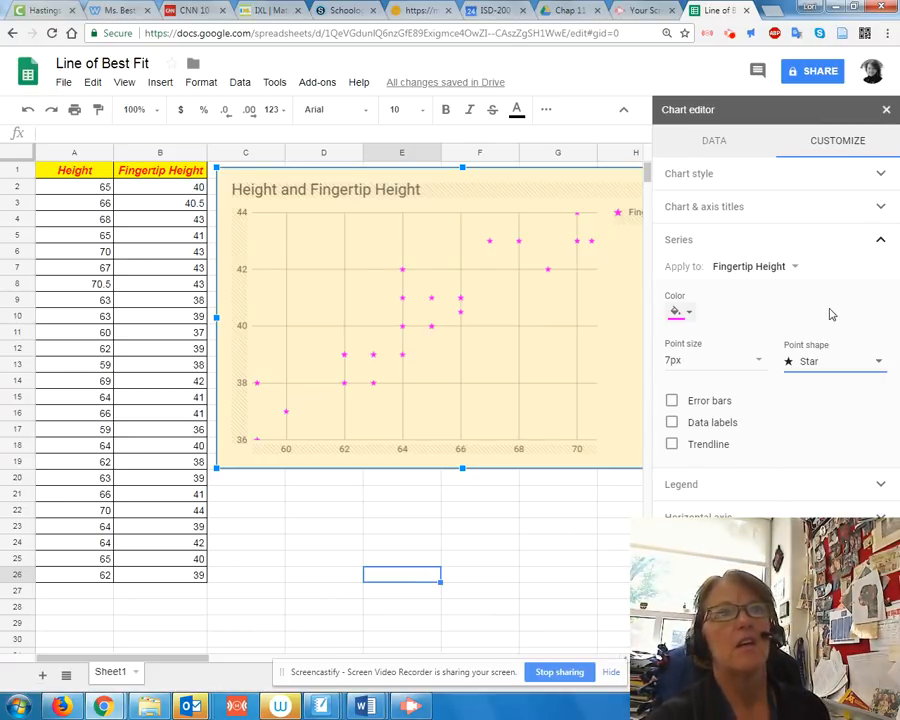
pyautogui.click(879, 240)
pyautogui.click(879, 275)
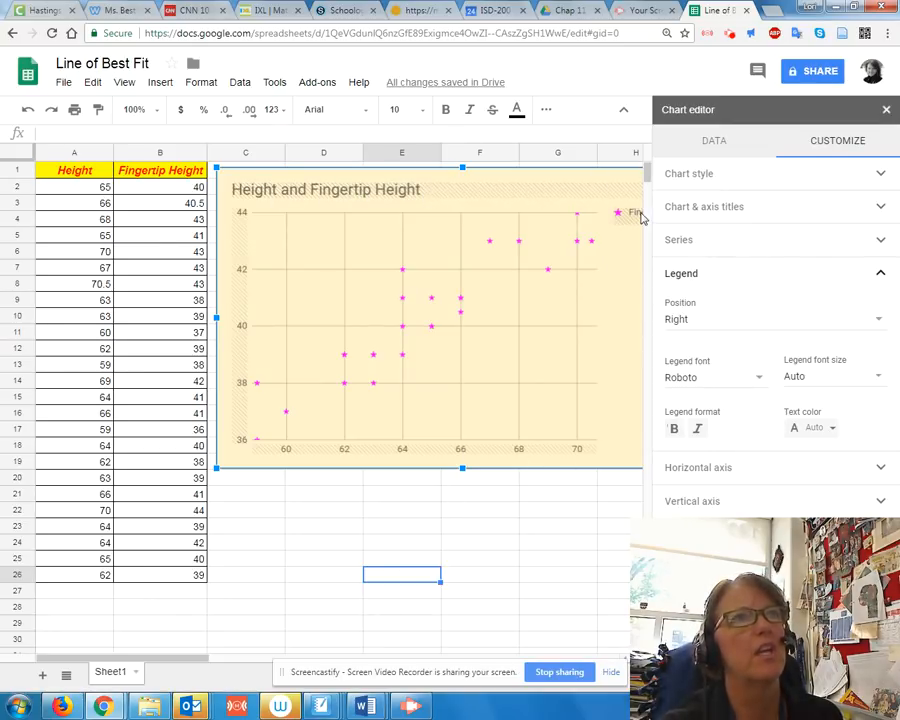
pyautogui.click(886, 112)
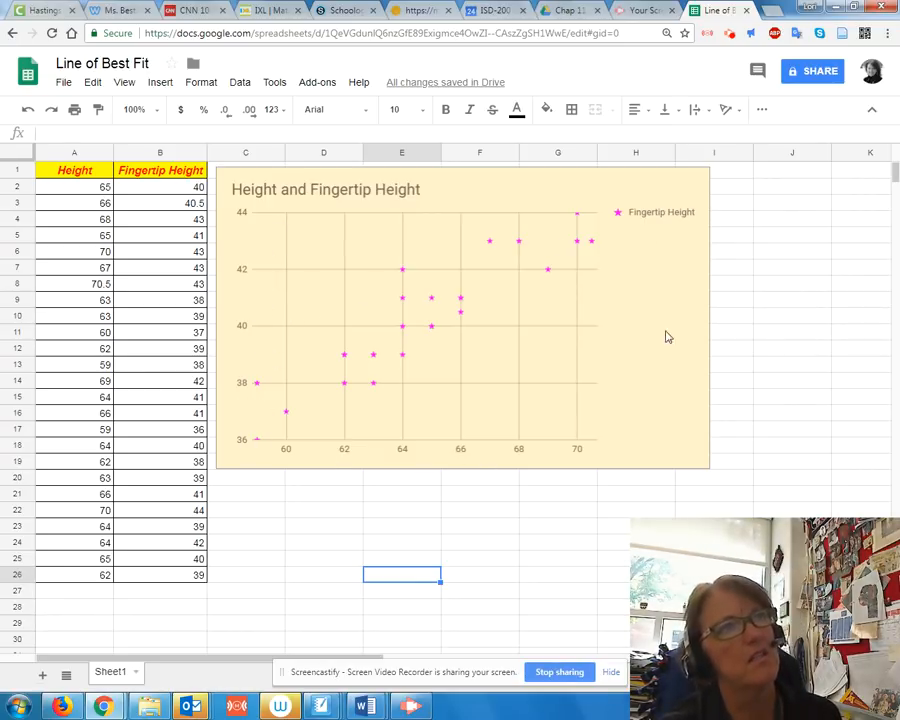
# Step: Reopen the scatter chart for editing and remove its legend by setting the legend position to None
pyautogui.click(640, 222)
pyautogui.click(697, 182)
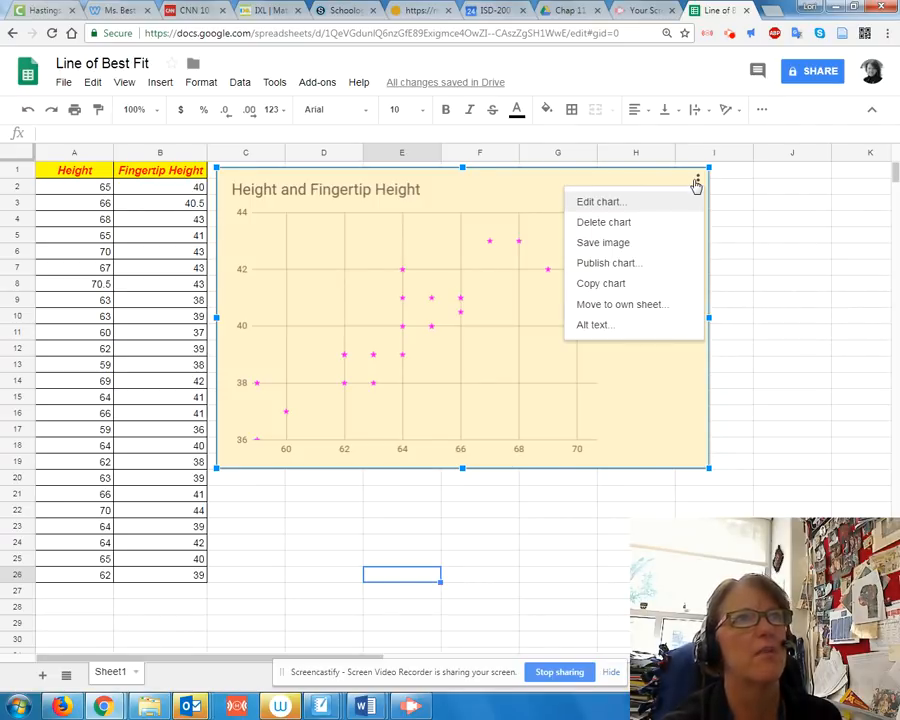
pyautogui.click(658, 206)
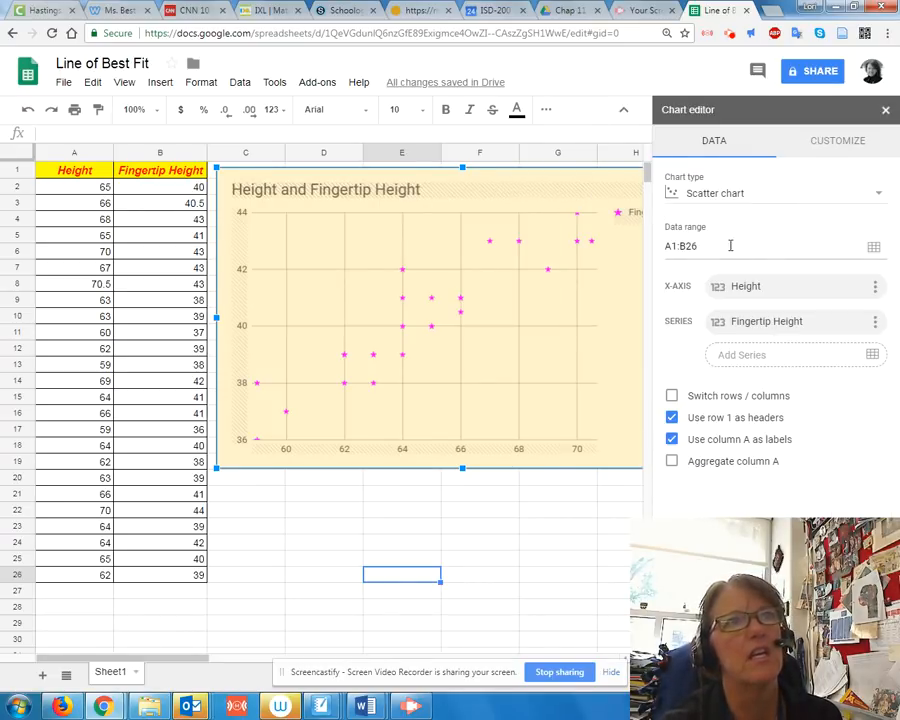
pyautogui.click(832, 141)
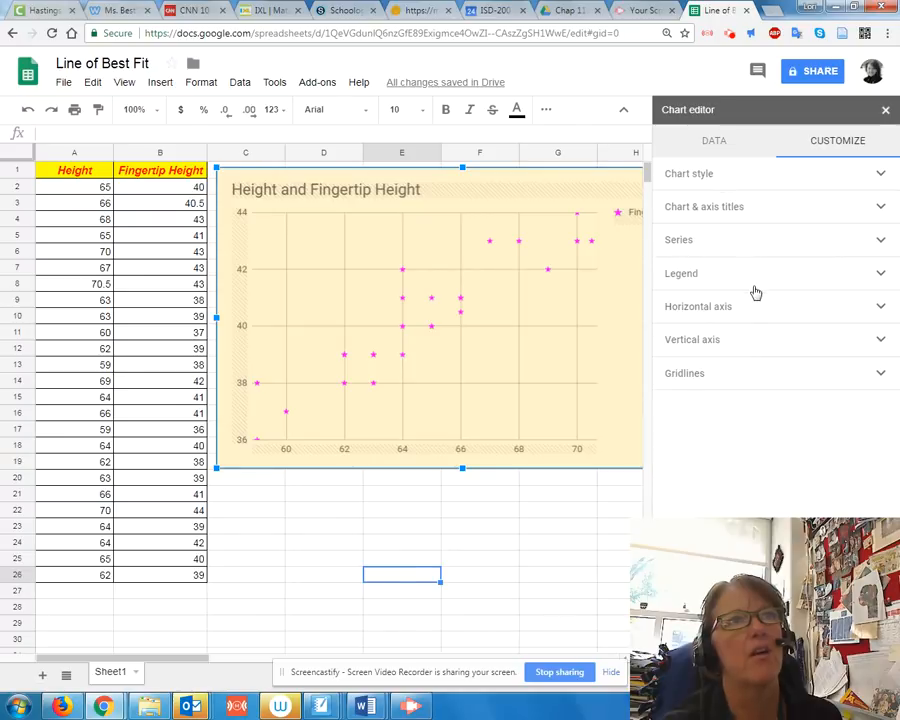
pyautogui.click(697, 243)
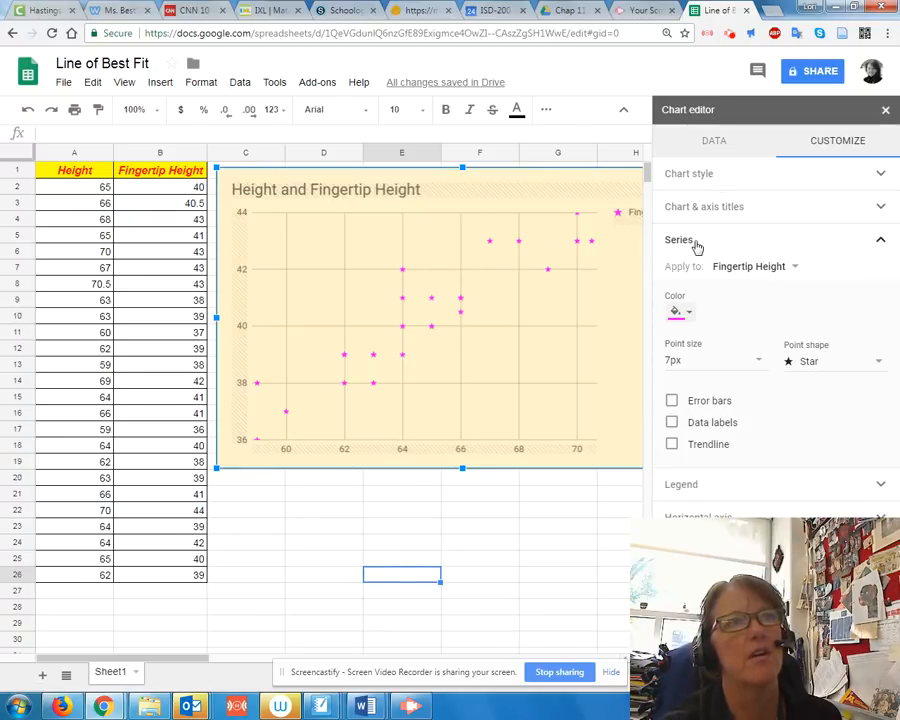
pyautogui.click(752, 268)
pyautogui.click(789, 300)
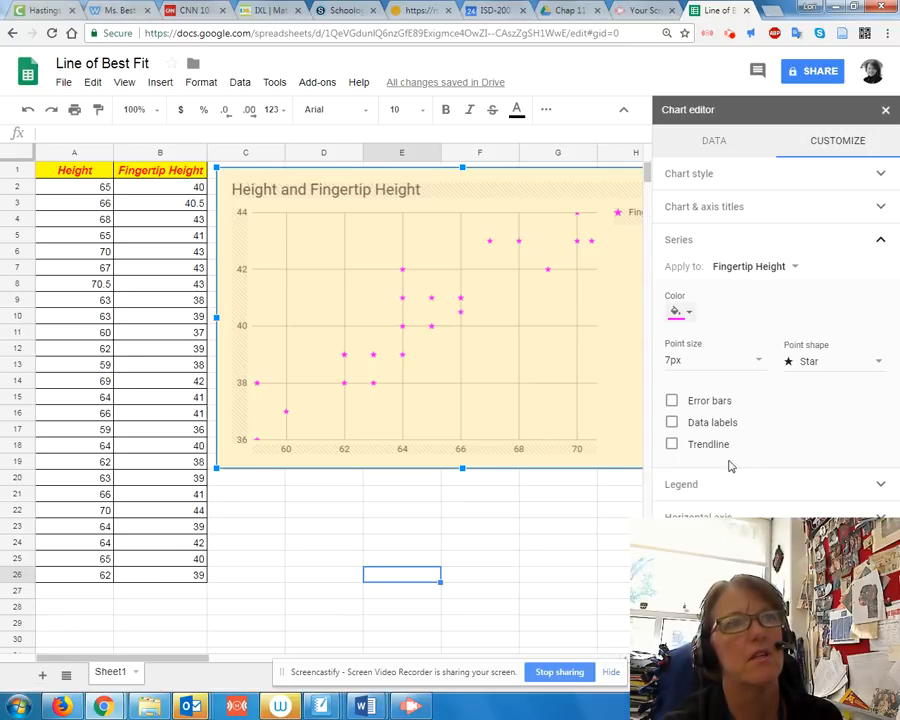
pyautogui.click(700, 484)
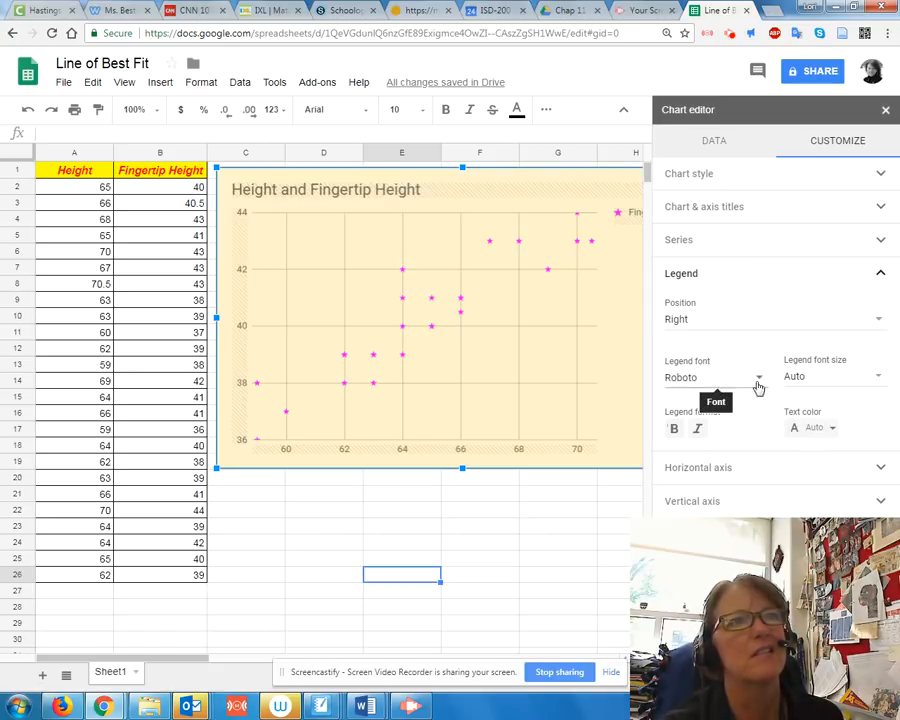
pyautogui.click(707, 322)
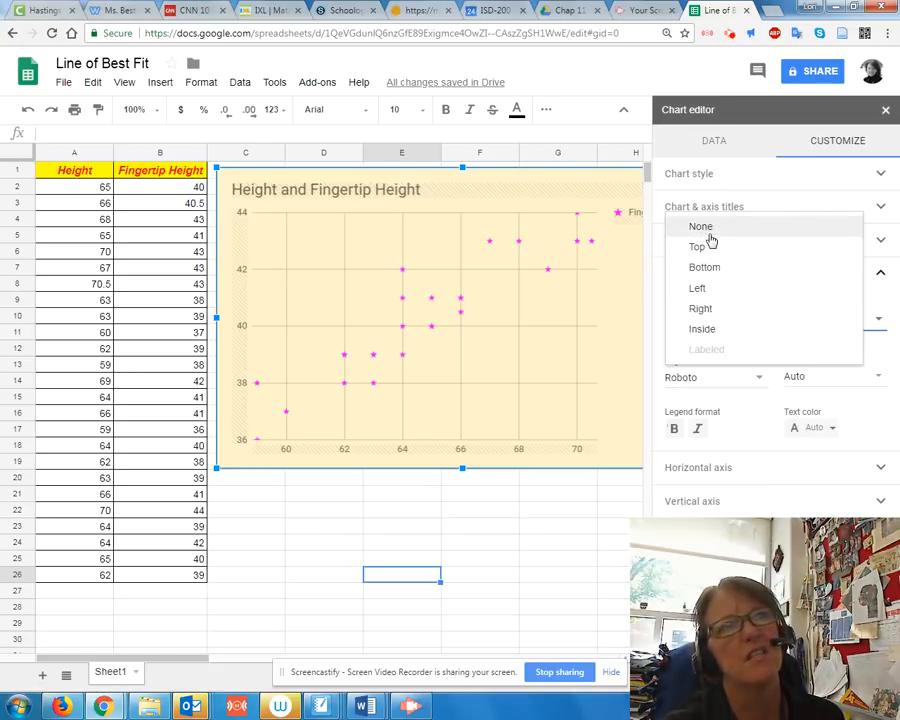
pyautogui.click(704, 228)
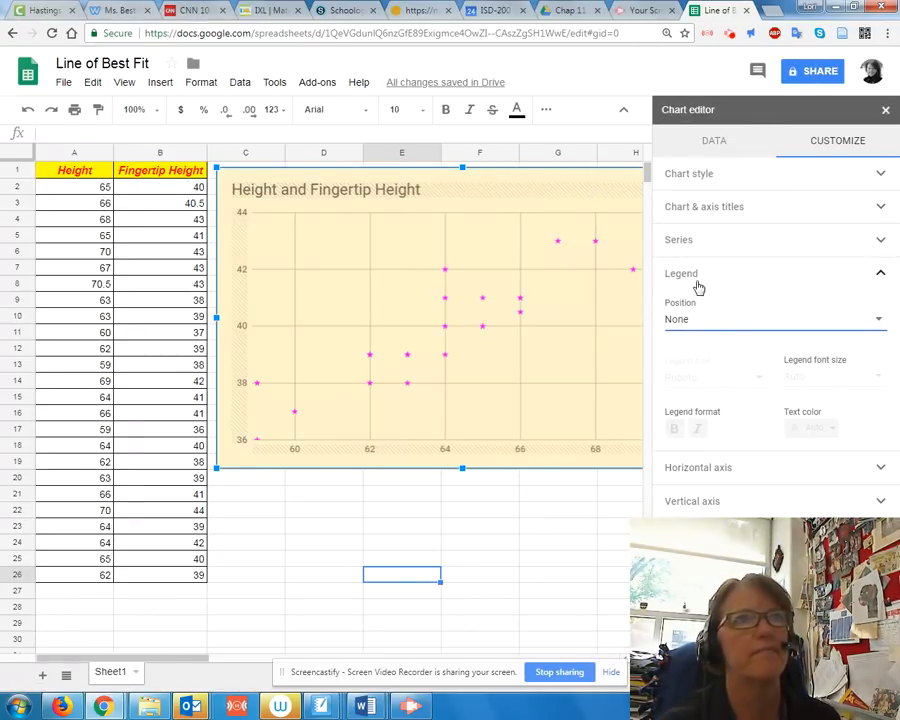
pyautogui.click(881, 276)
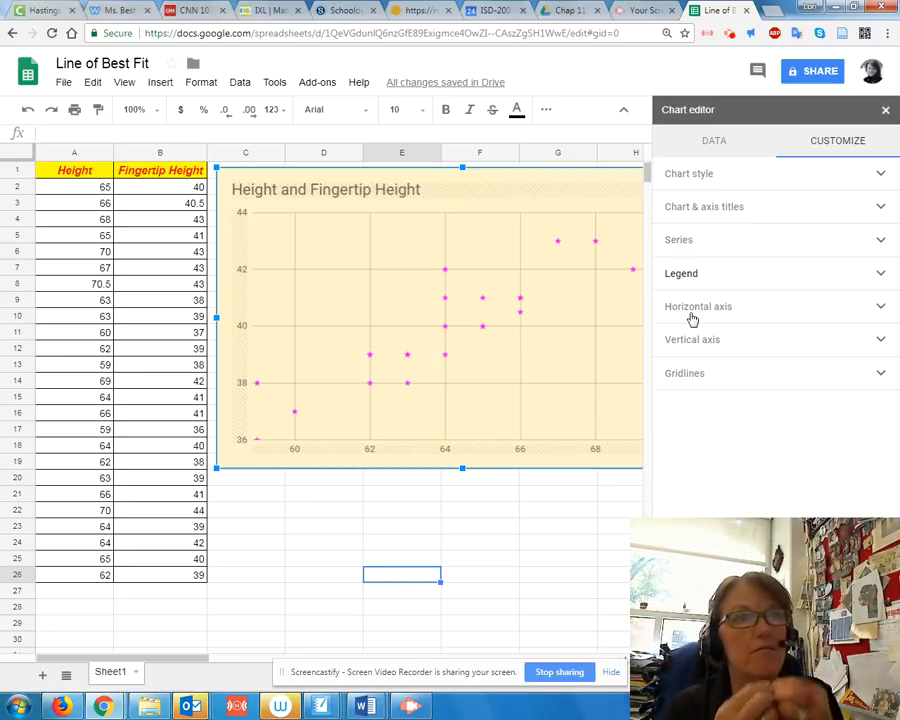
# Step: Set the chart's horizontal axis range to a minimum of 58 and a maximum of 74
pyautogui.click(701, 315)
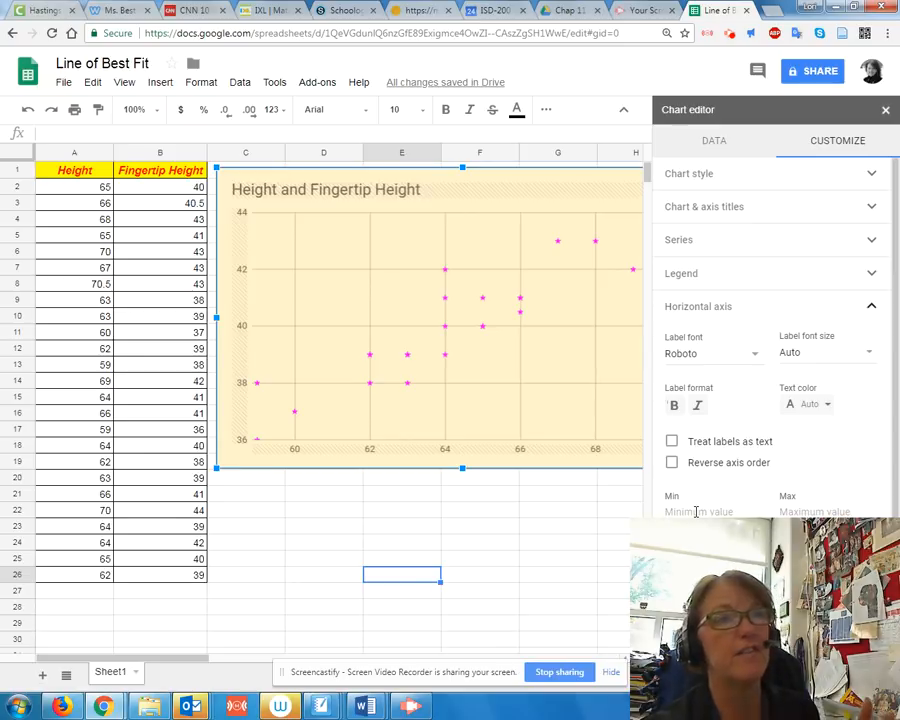
pyautogui.write('58')
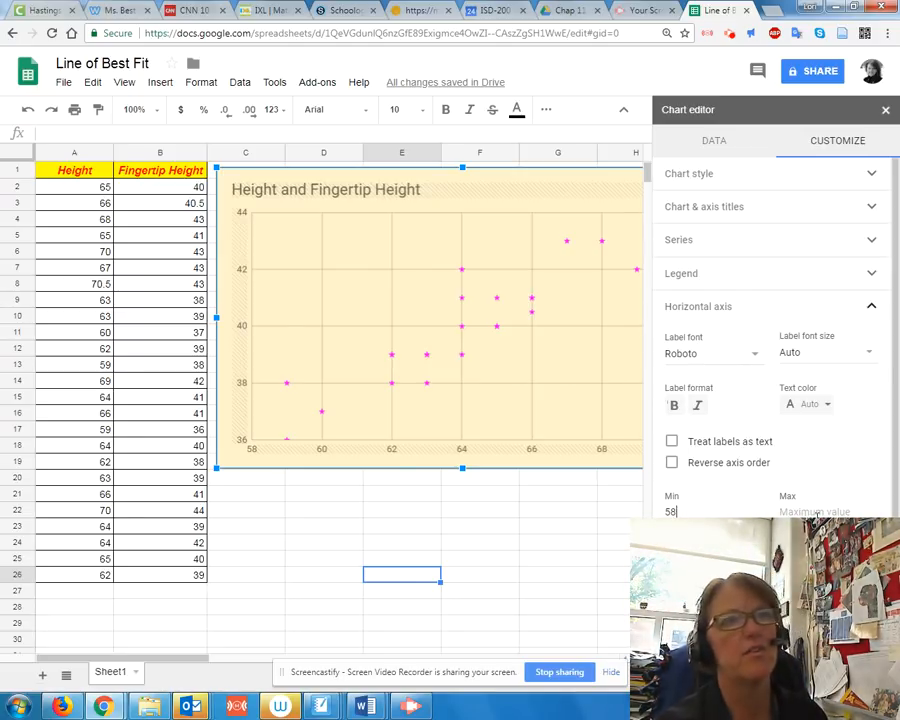
pyautogui.click(782, 512)
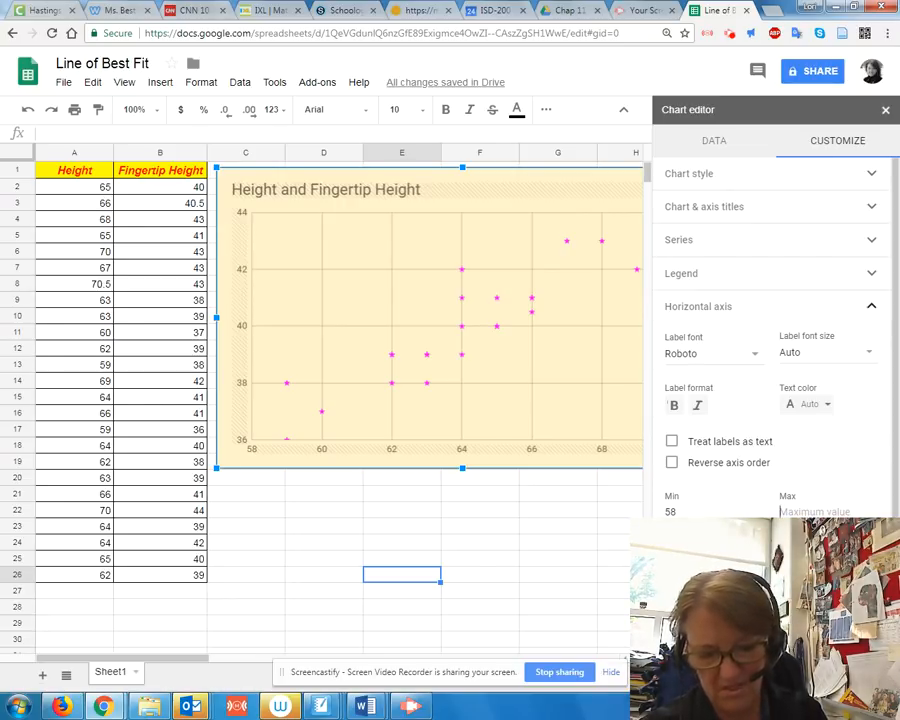
pyautogui.write('74')
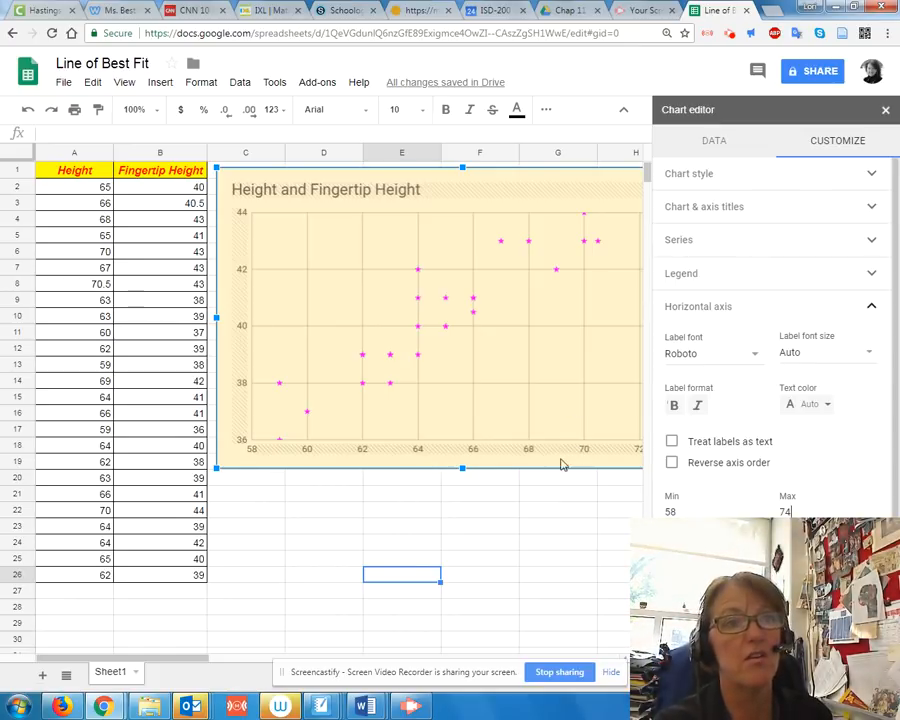
pyautogui.scroll(-3, 707, 484)
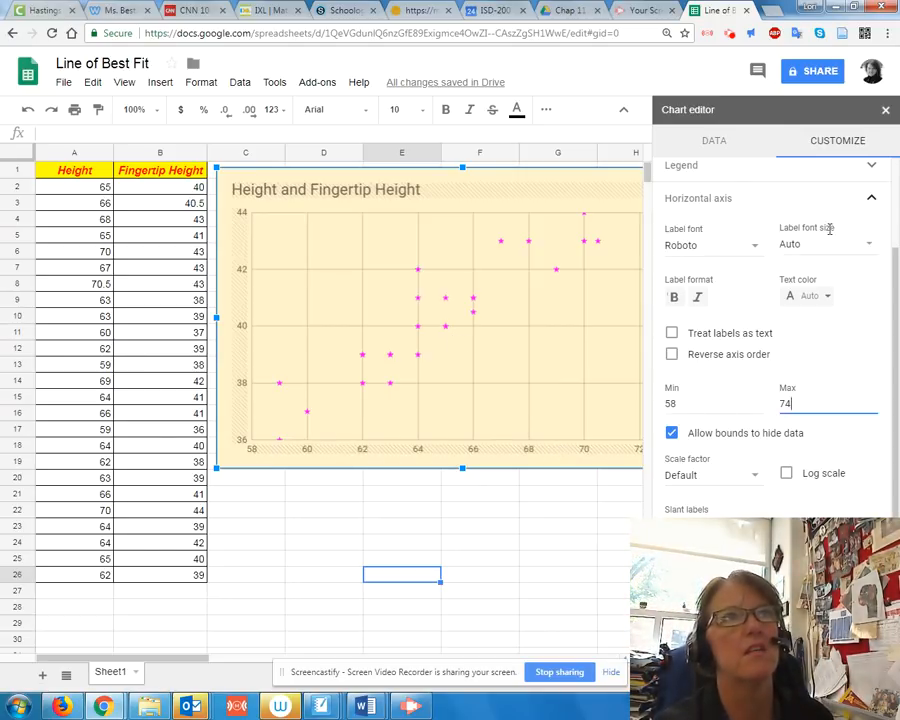
pyautogui.click(876, 201)
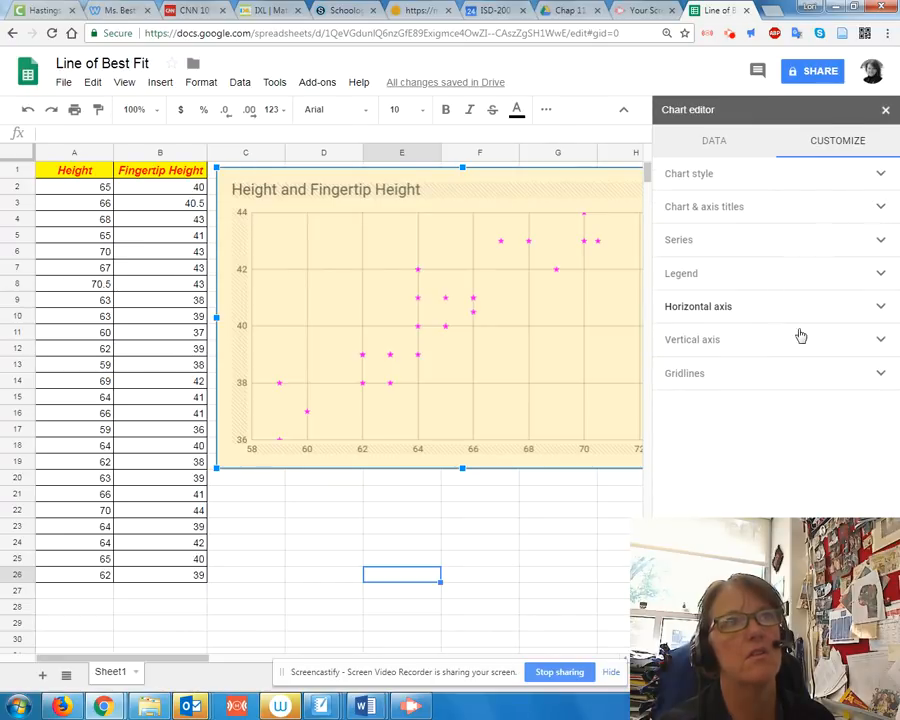
# Step: Set the chart's vertical axis range to a minimum of 35 and a maximum of 46
pyautogui.click(877, 342)
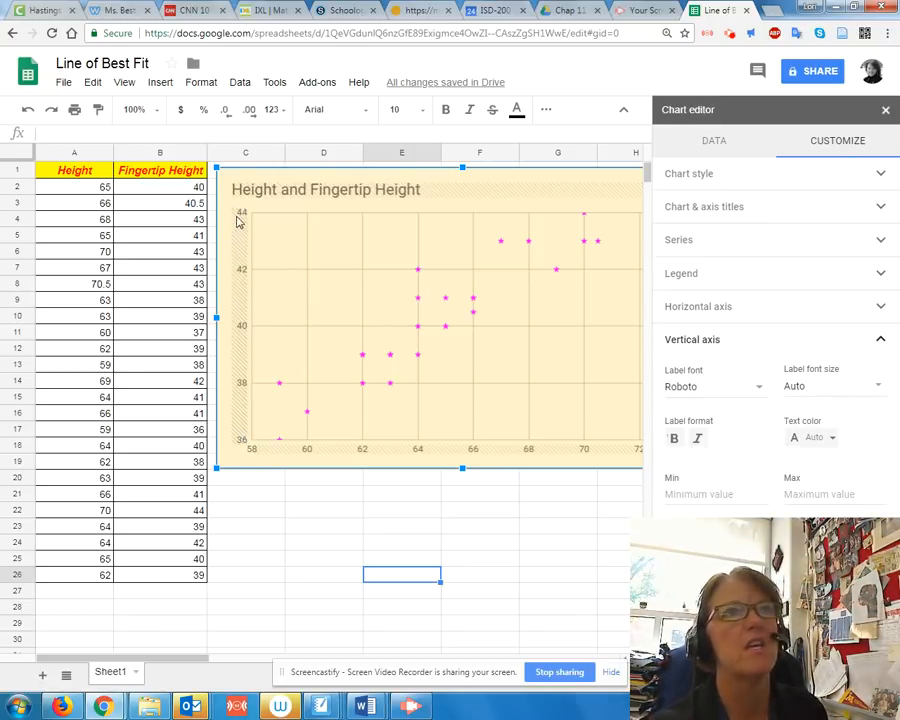
pyautogui.click(681, 494)
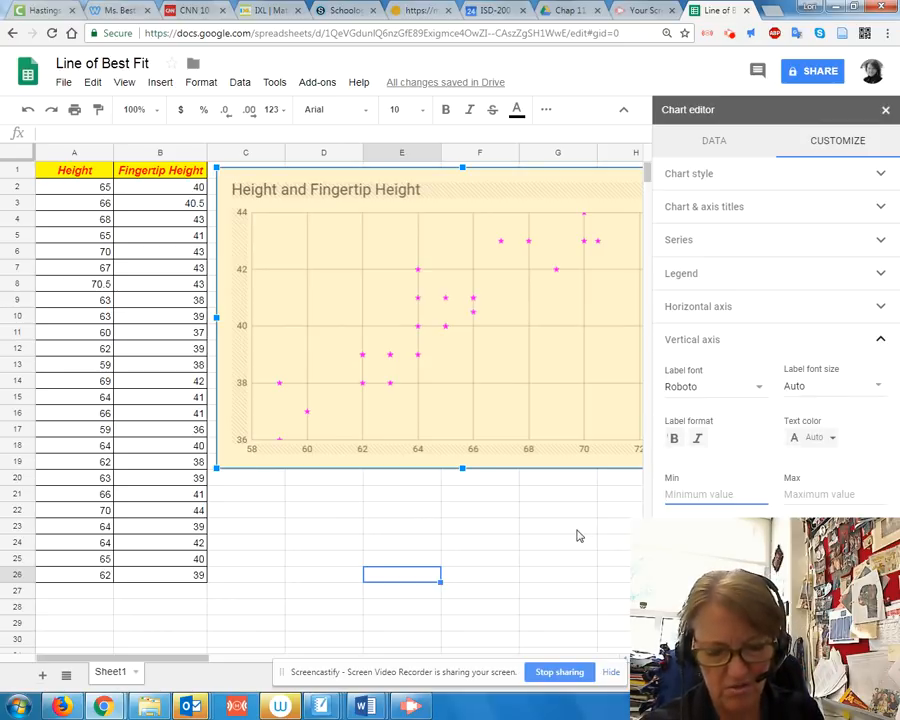
pyautogui.write('35')
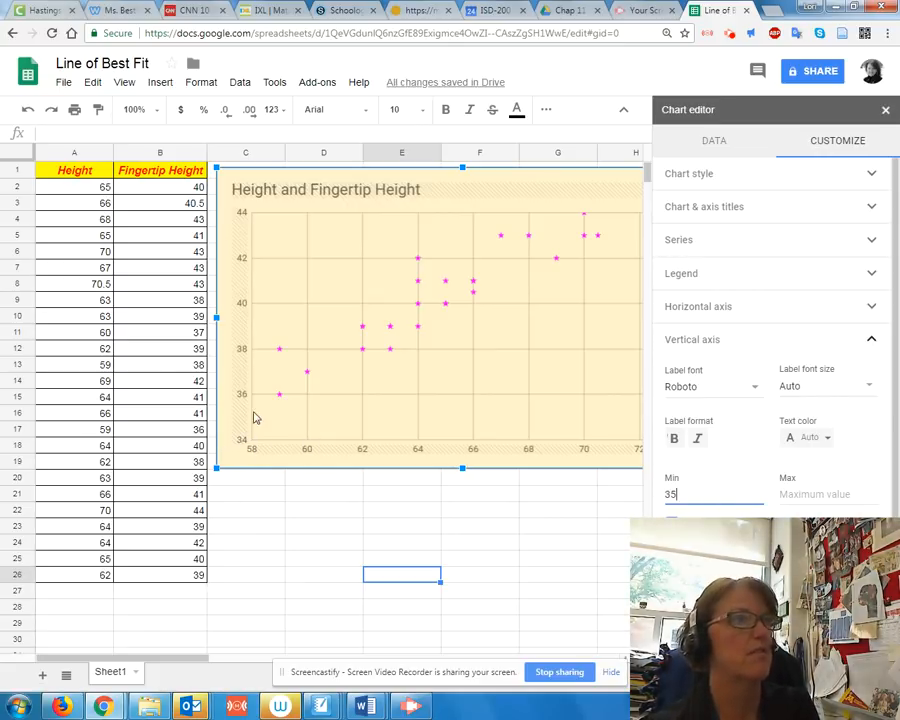
pyautogui.click(784, 492)
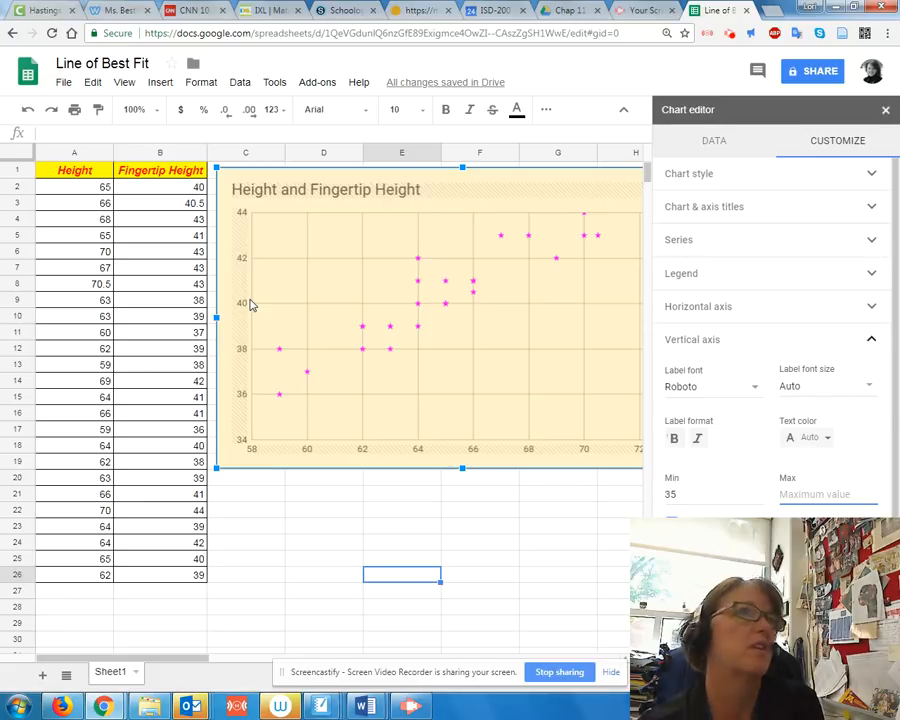
pyautogui.write('46')
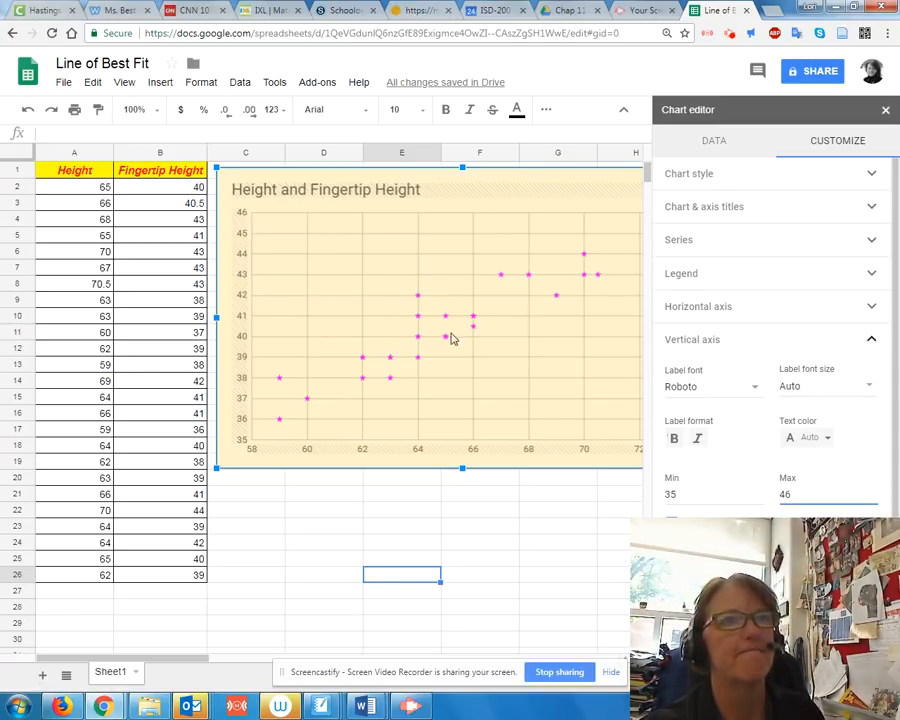
pyautogui.click(872, 345)
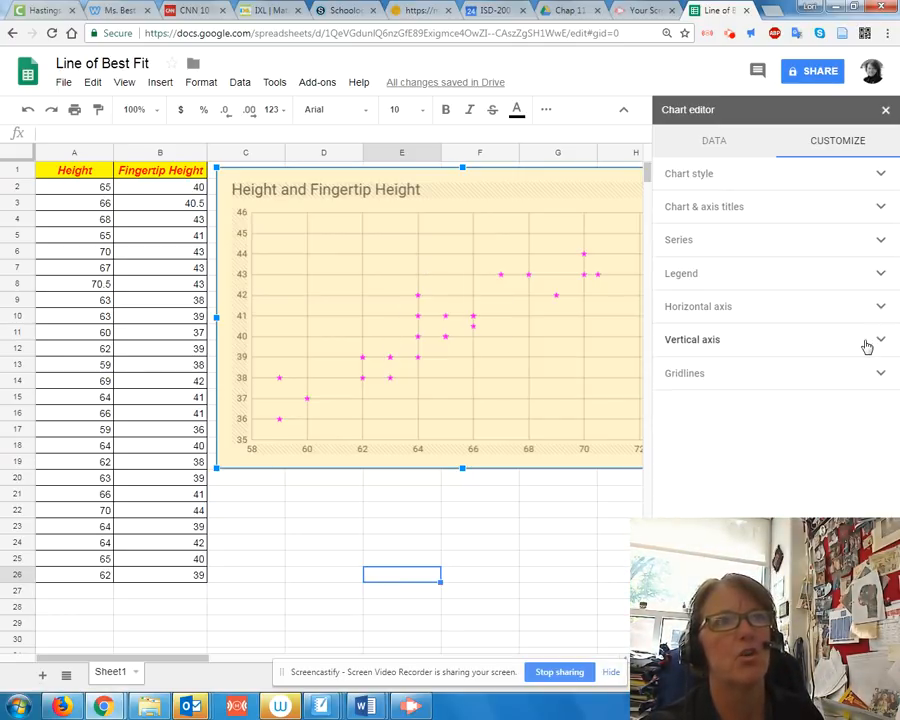
# Step: Look over the rescaled chart and check its vertical axis gridline settings
pyautogui.scroll(-2, 516, 450)
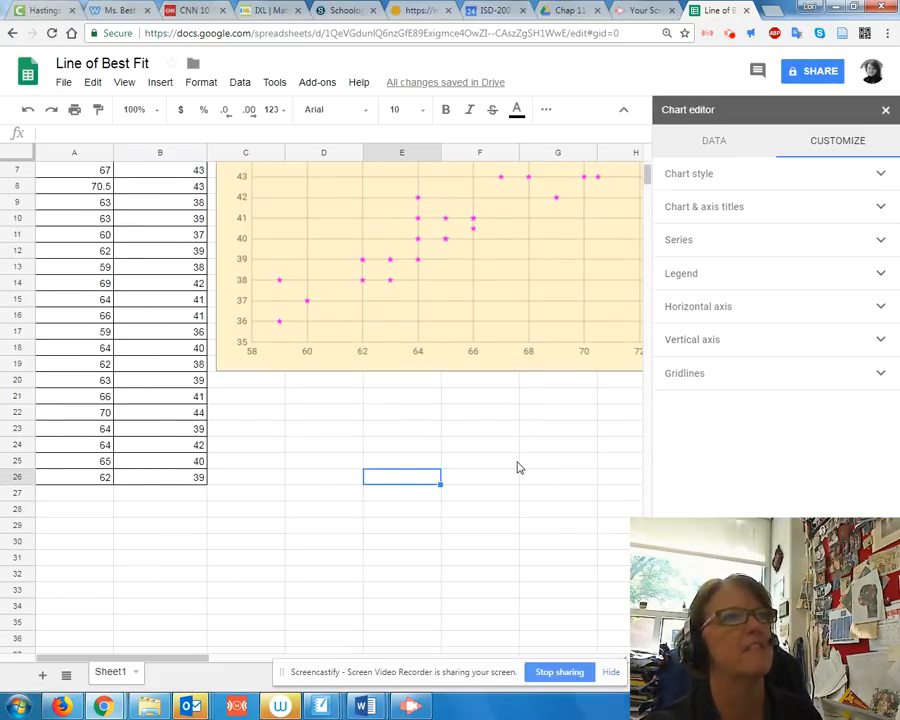
pyautogui.scroll(2, 288, 329)
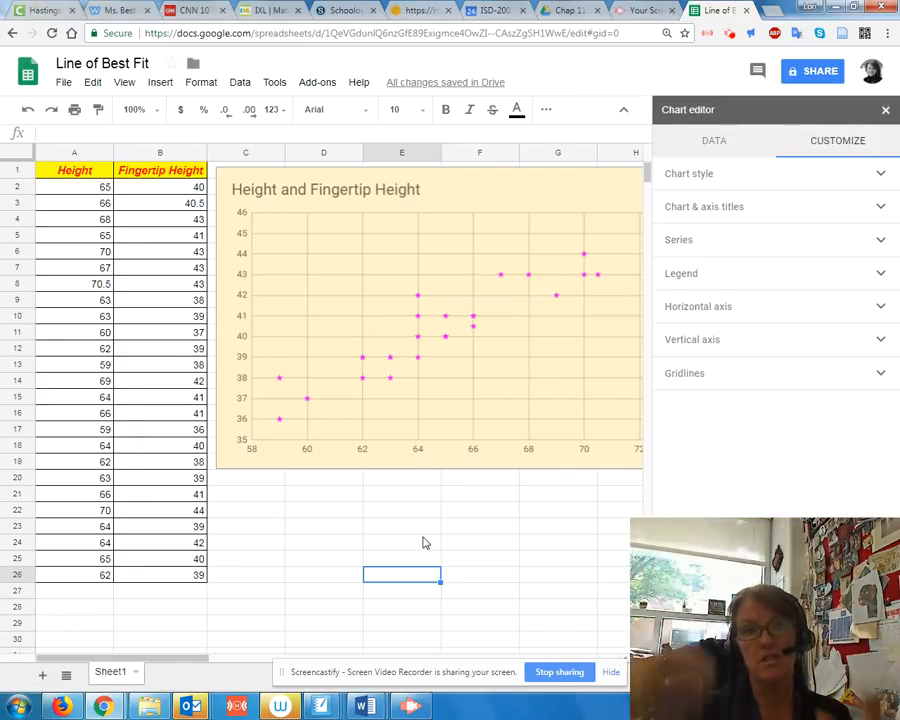
pyautogui.click(879, 375)
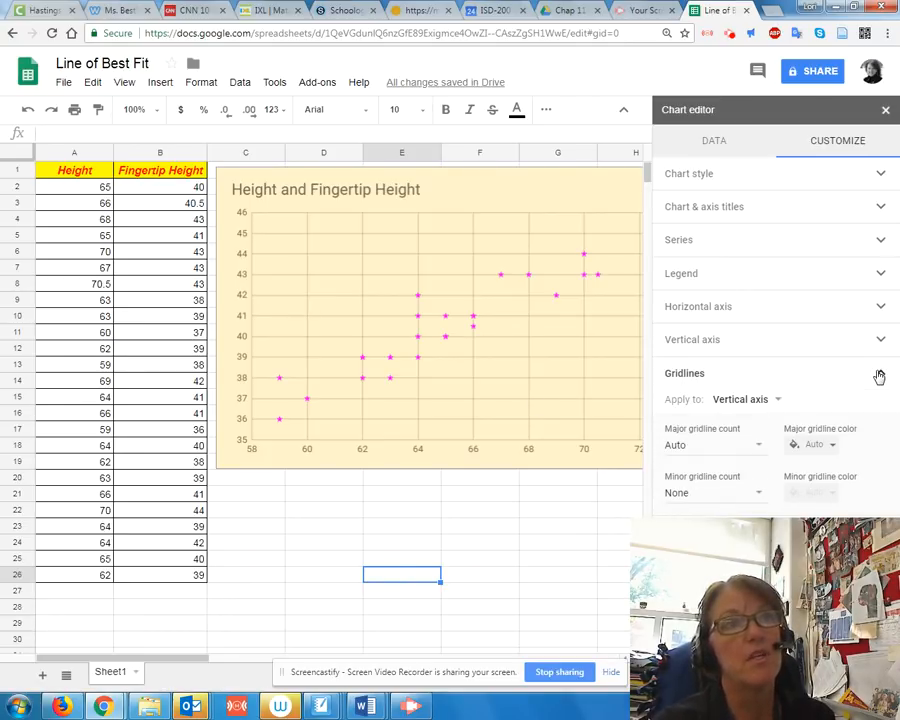
pyautogui.click(879, 375)
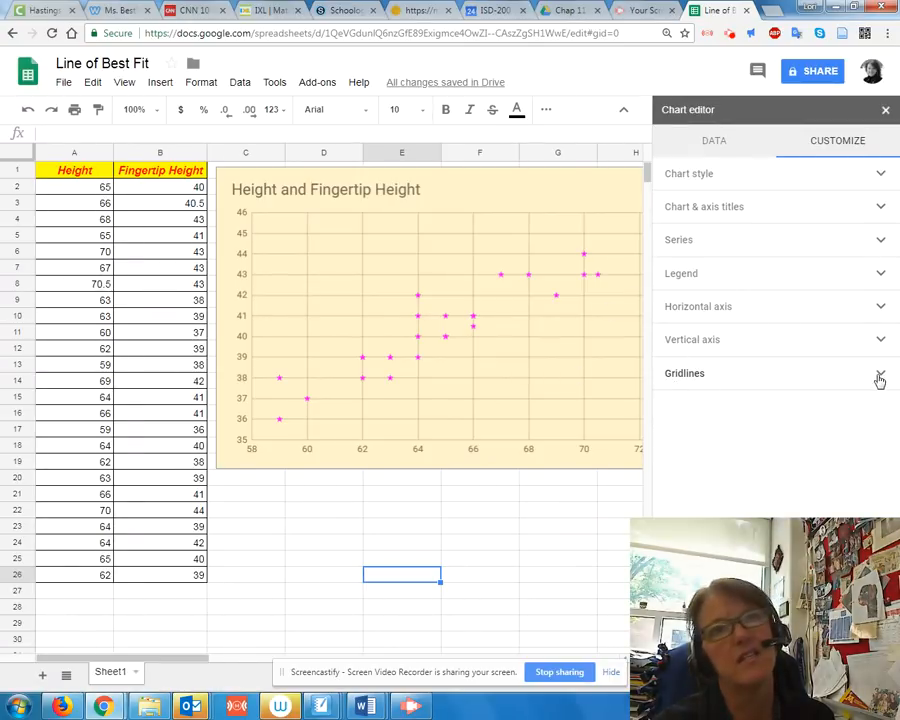
pyautogui.click(879, 375)
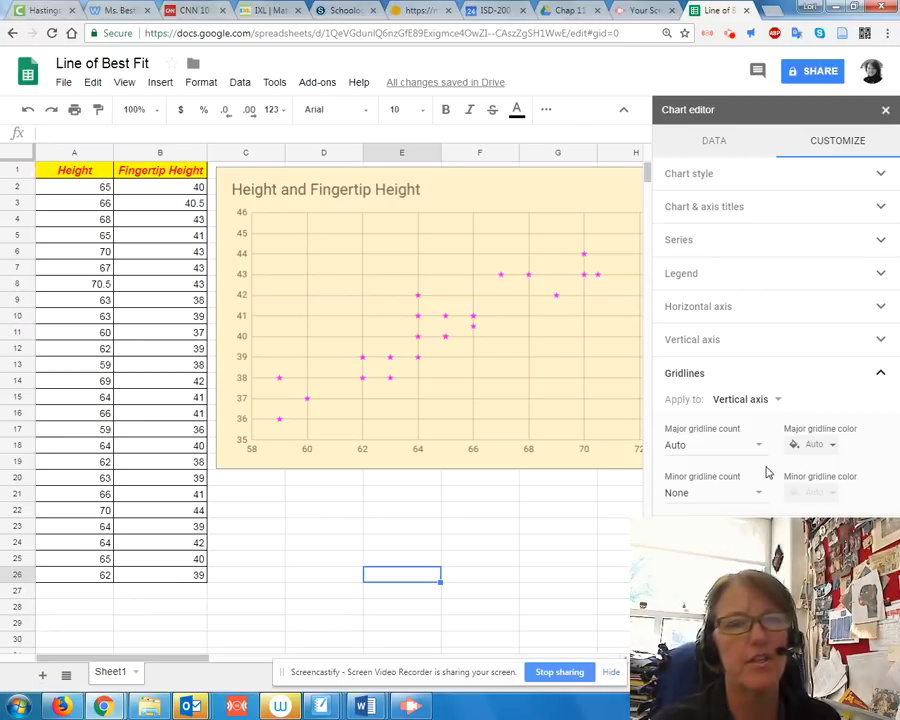
pyautogui.click(880, 376)
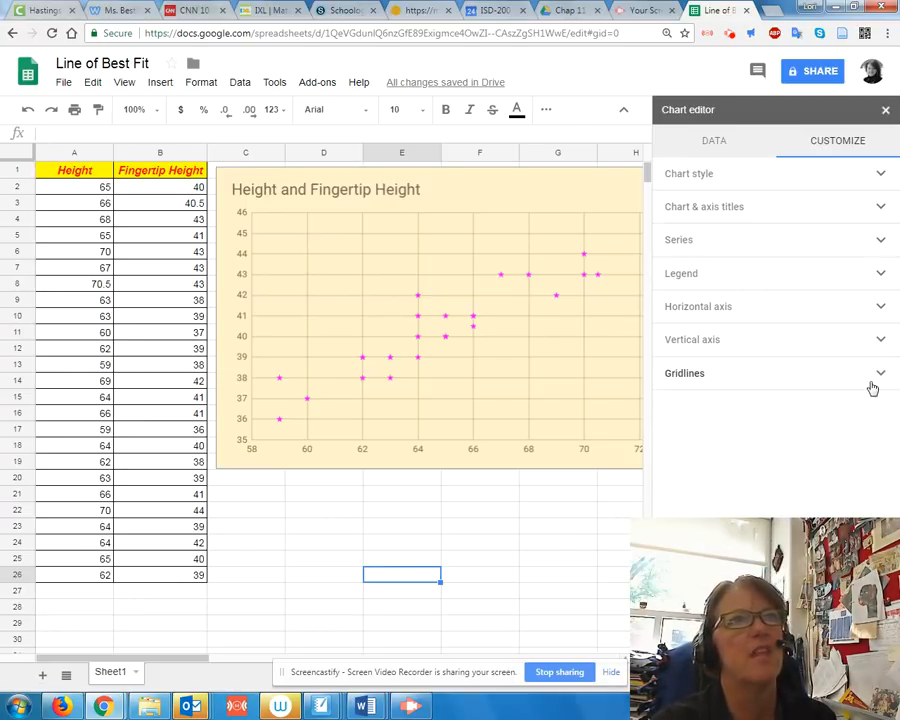
# Step: Add a linear trendline to the Fingertip Height series and close the chart editor
pyautogui.click(695, 245)
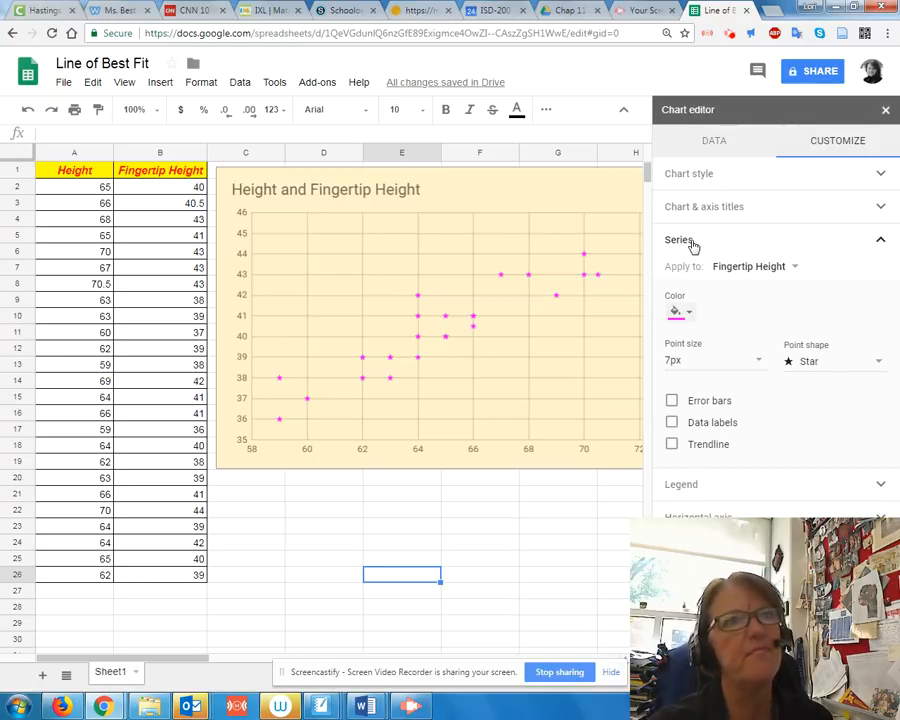
pyautogui.click(692, 244)
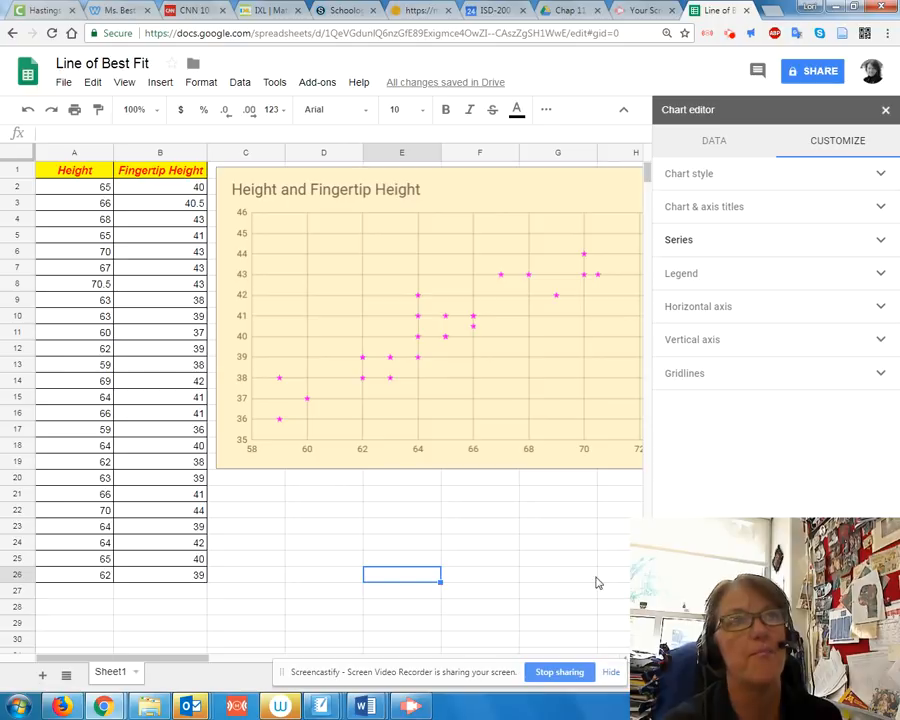
pyautogui.click(680, 242)
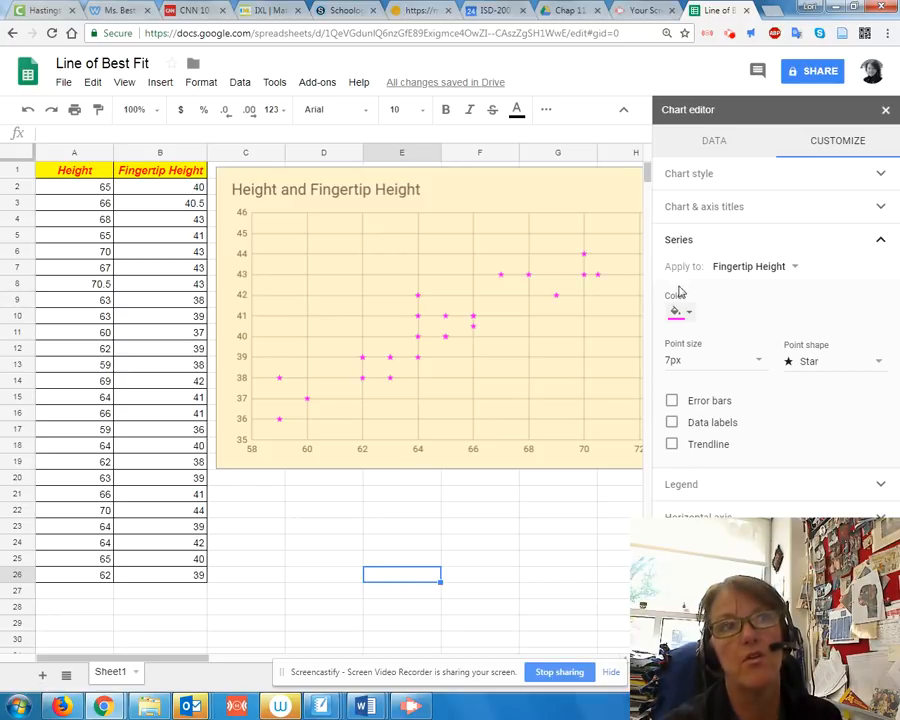
pyautogui.click(672, 445)
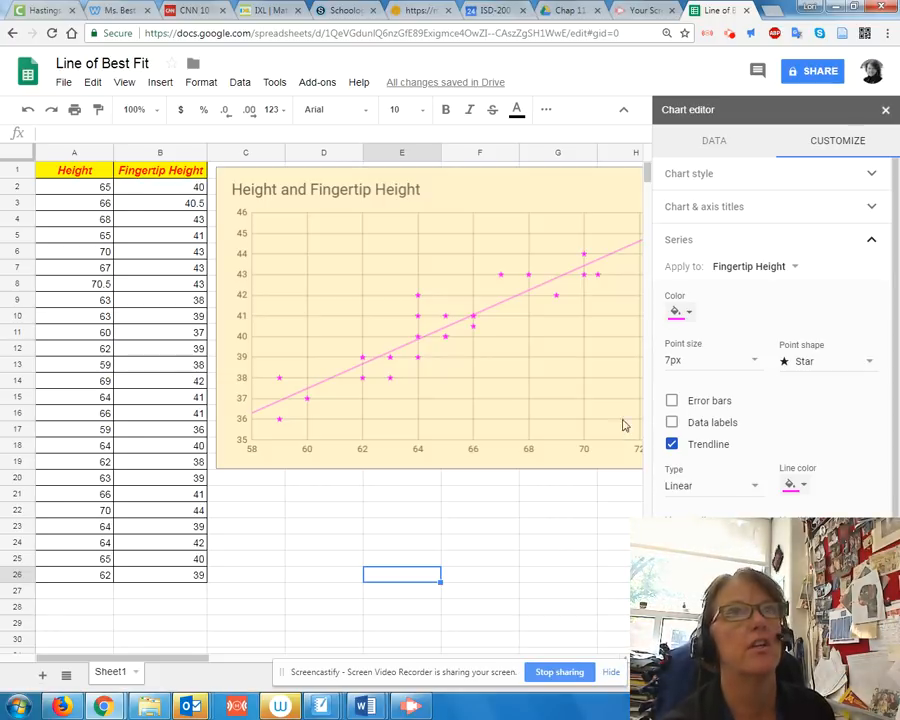
pyautogui.click(886, 111)
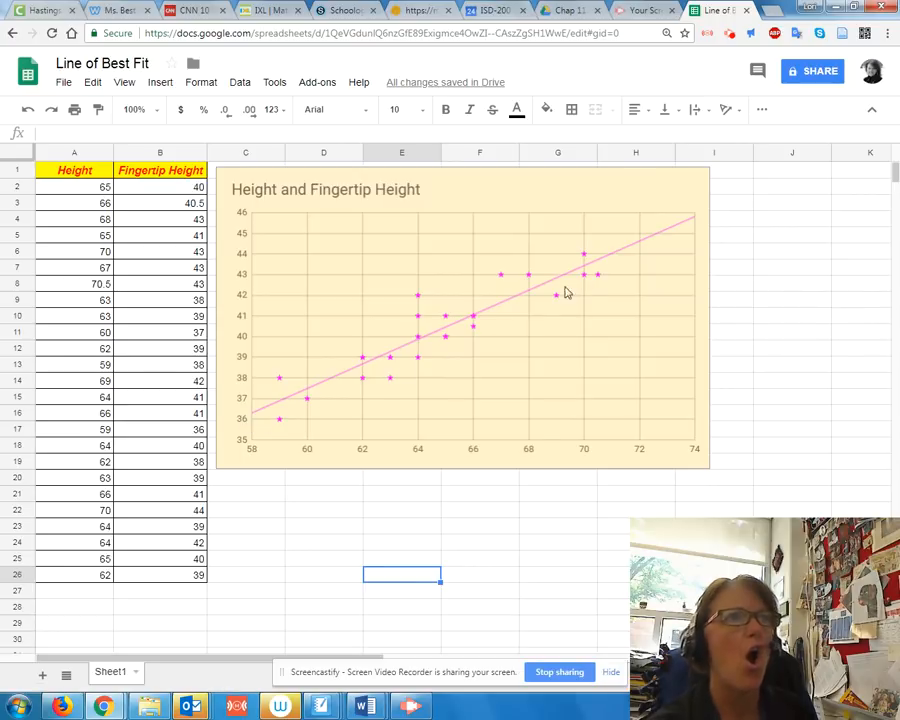
# Step: Label the Fingertip Height trendline with its equation and close the chart editor
pyautogui.click(668, 234)
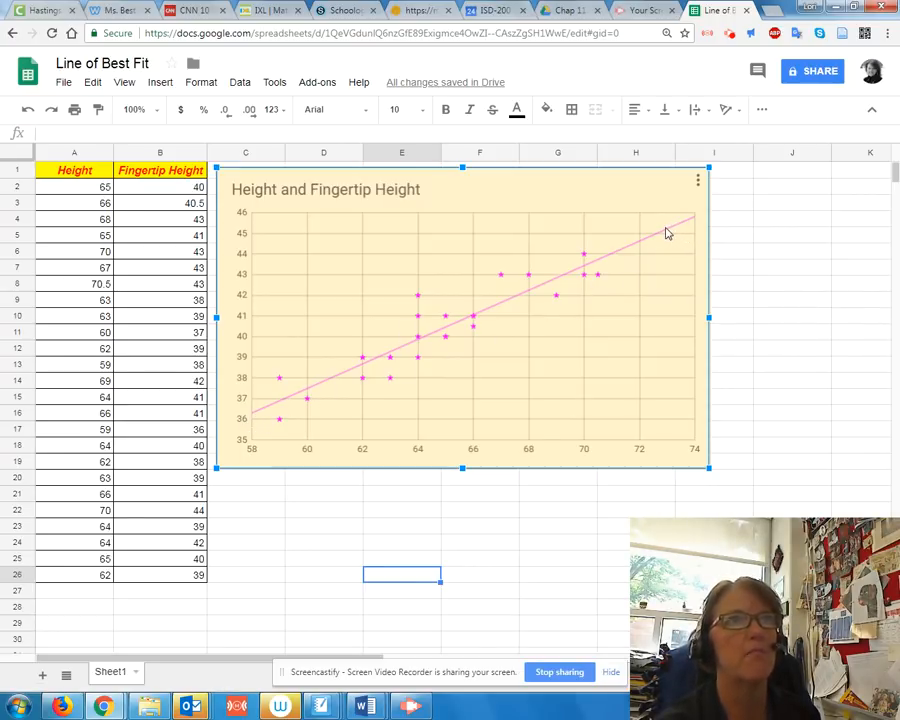
pyautogui.click(697, 183)
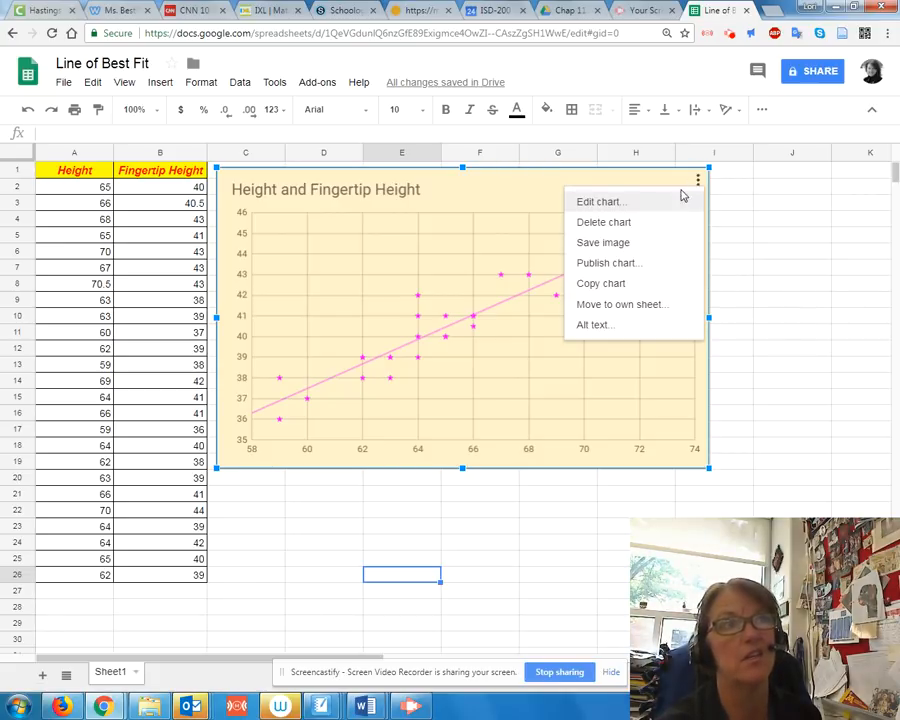
pyautogui.click(645, 204)
pyautogui.click(411, 341)
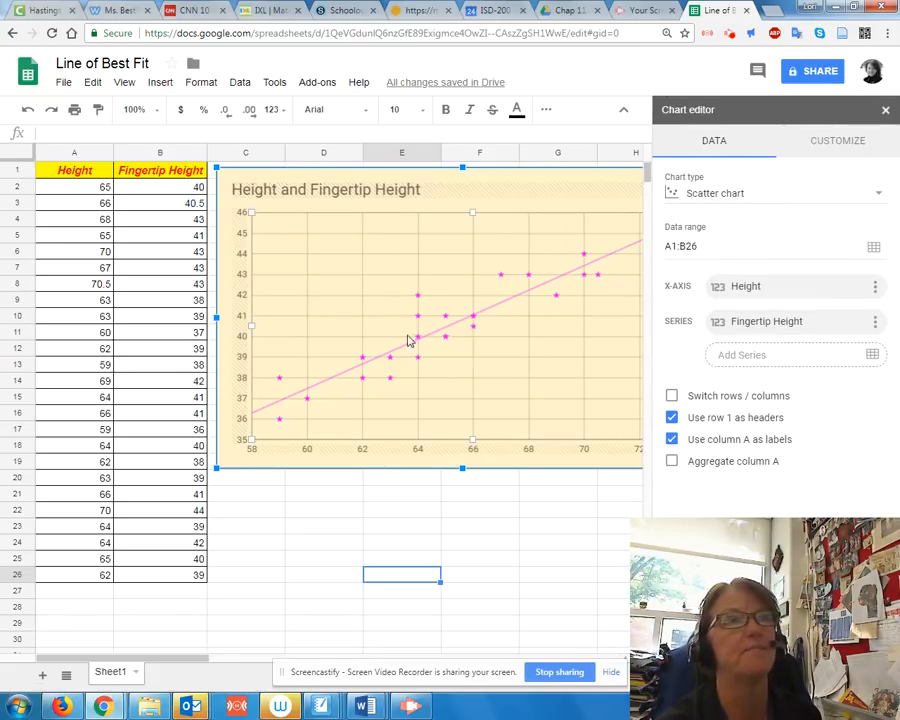
pyautogui.click(832, 142)
pyautogui.click(695, 242)
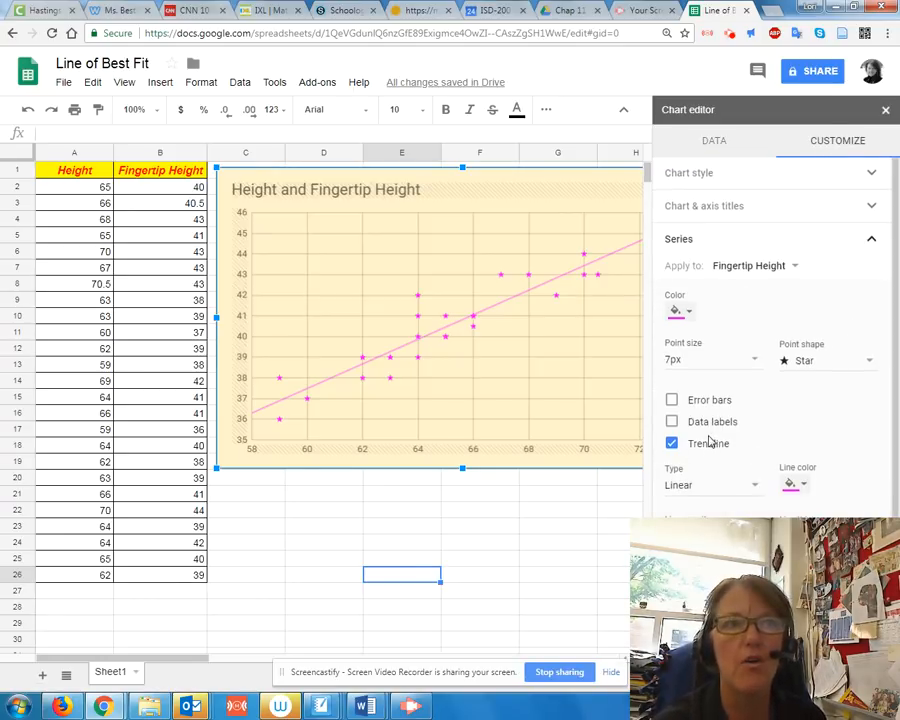
pyautogui.scroll(-1, 710, 430)
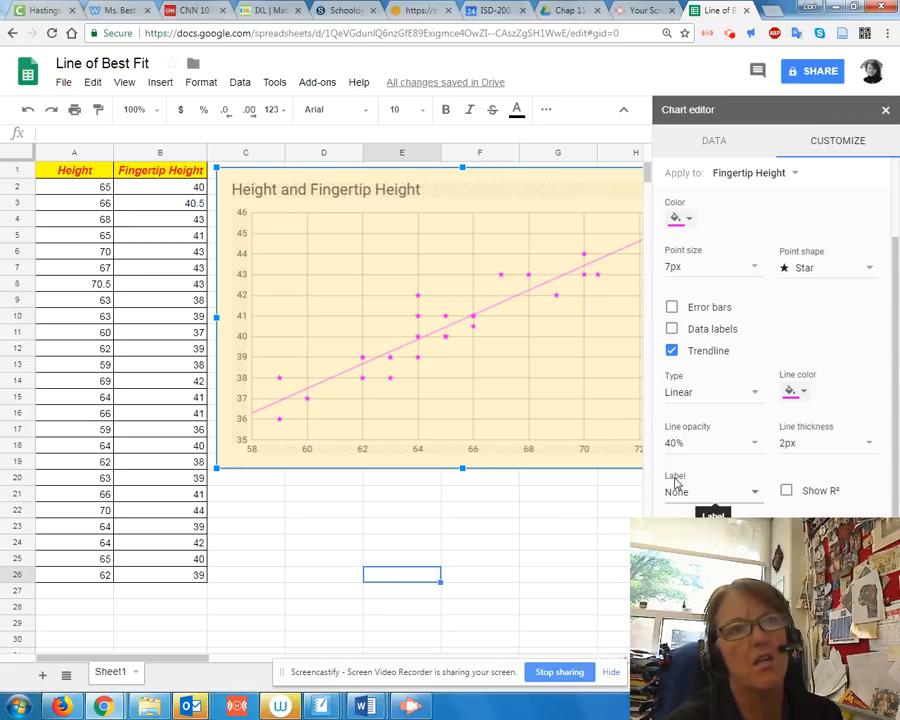
pyautogui.click(755, 497)
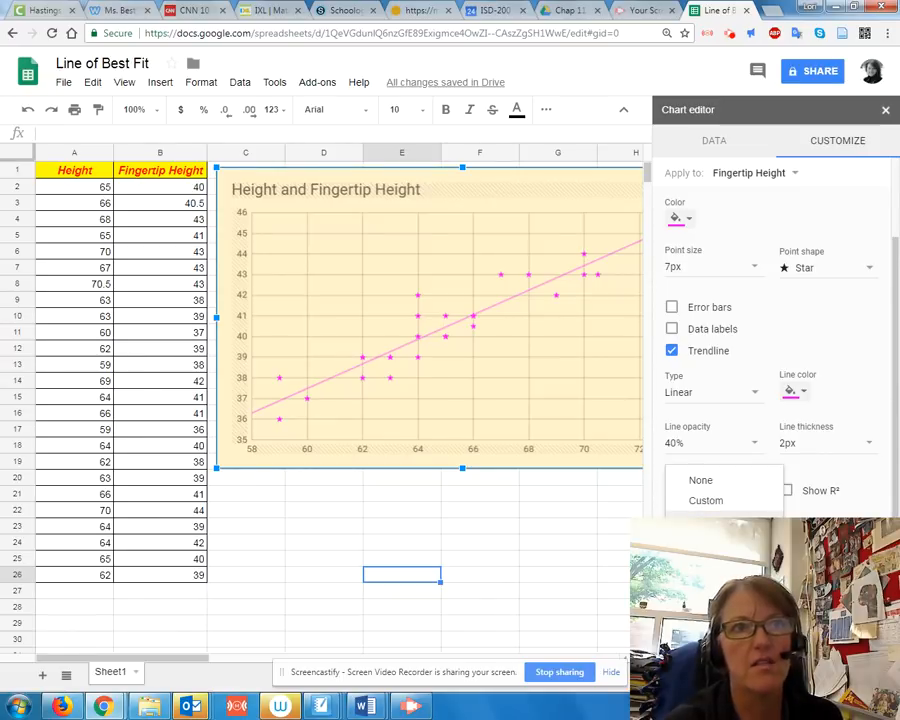
pyautogui.click(712, 521)
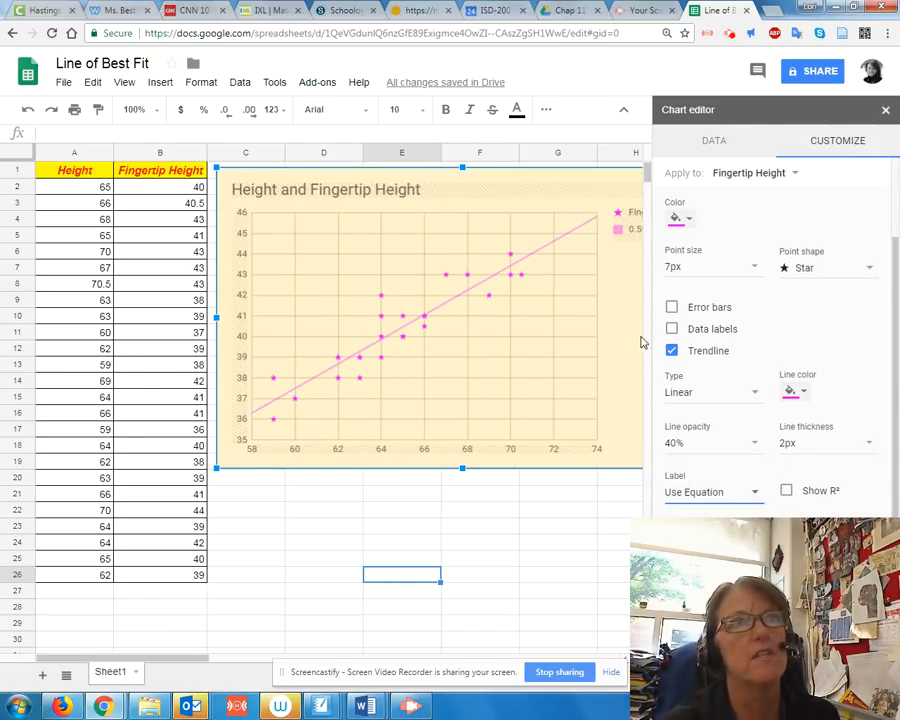
pyautogui.click(885, 113)
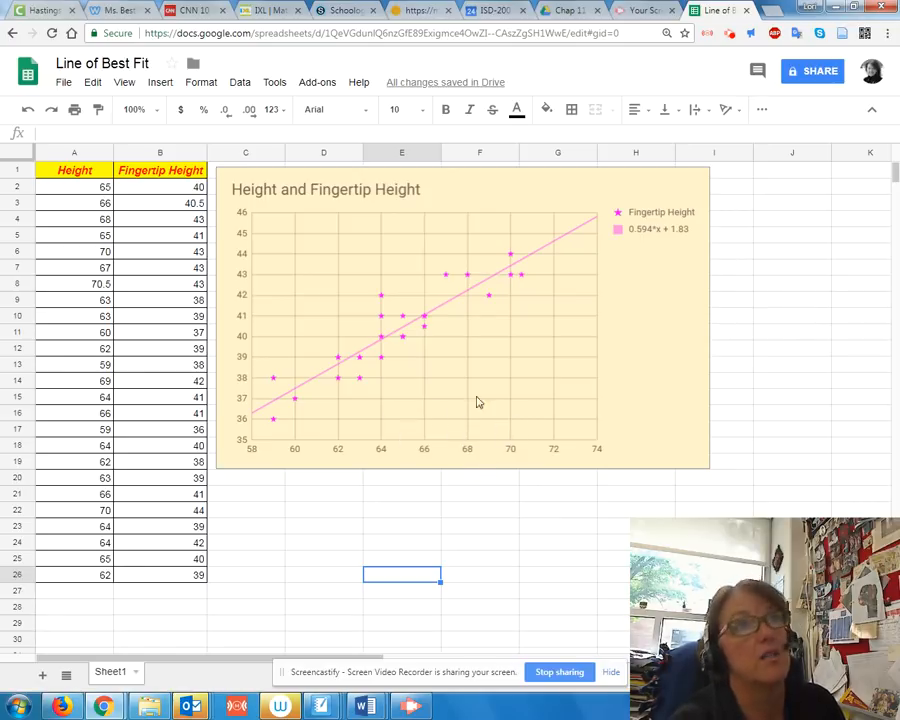
# Step: Reopen the scatter chart for editing and set the horizontal axis minimum to 0
pyautogui.click(605, 236)
pyautogui.click(698, 180)
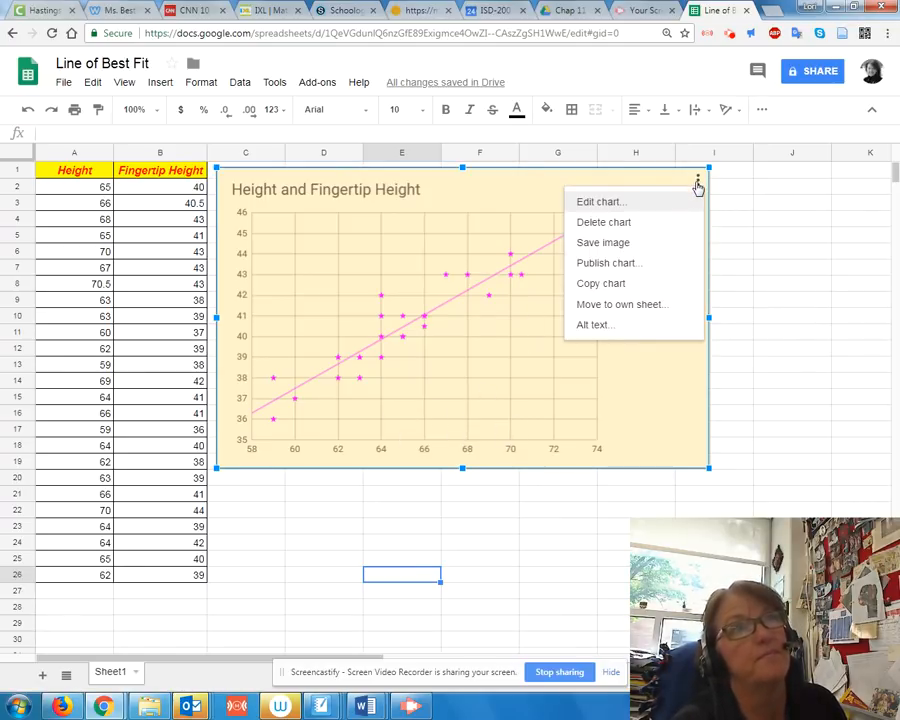
pyautogui.click(640, 206)
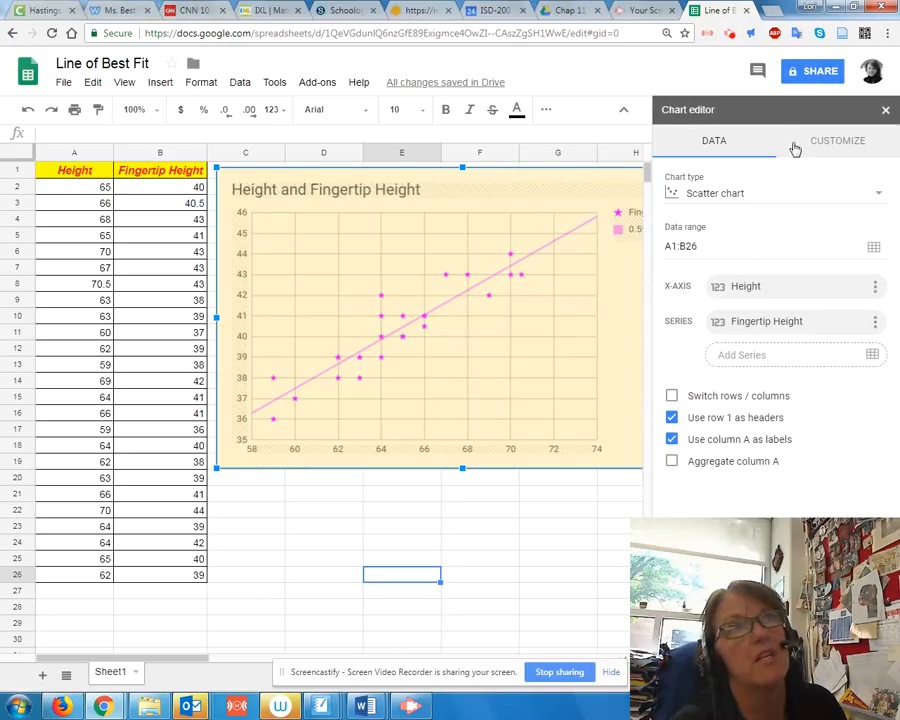
pyautogui.click(827, 145)
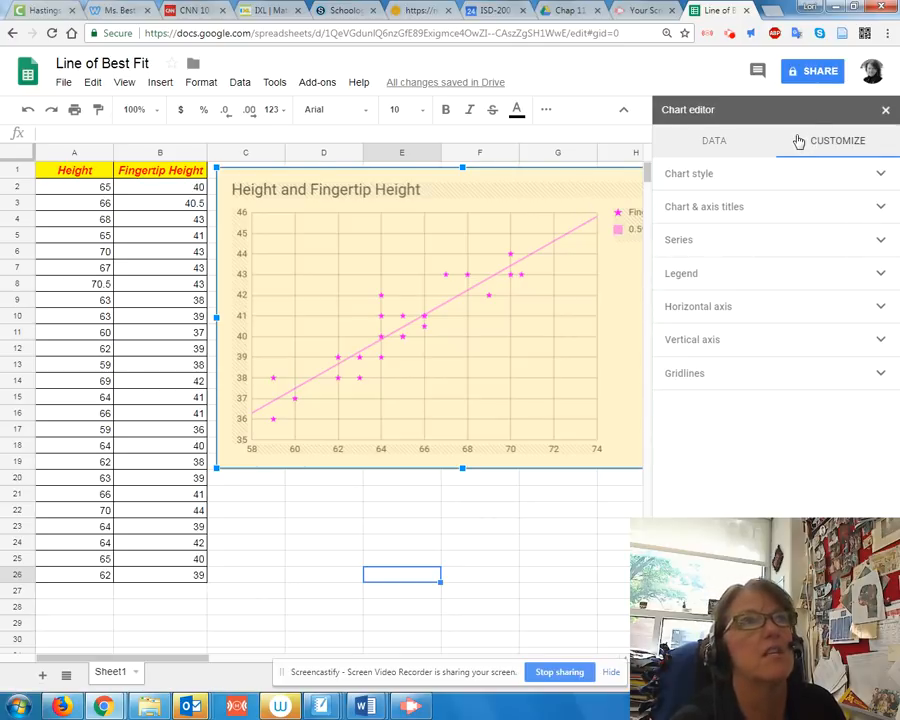
pyautogui.click(706, 314)
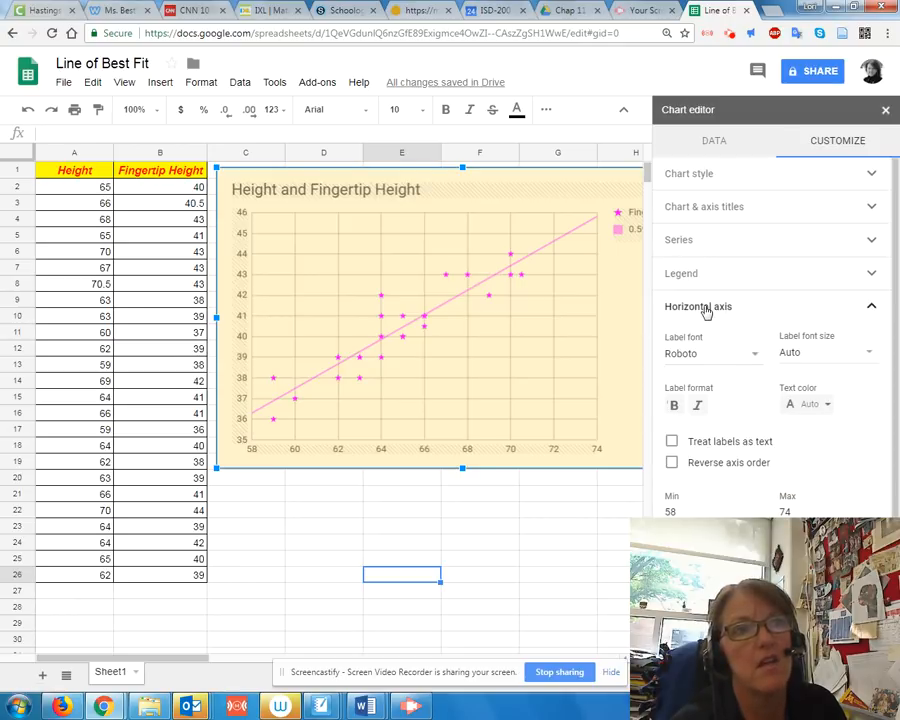
pyautogui.doubleClick(682, 511)
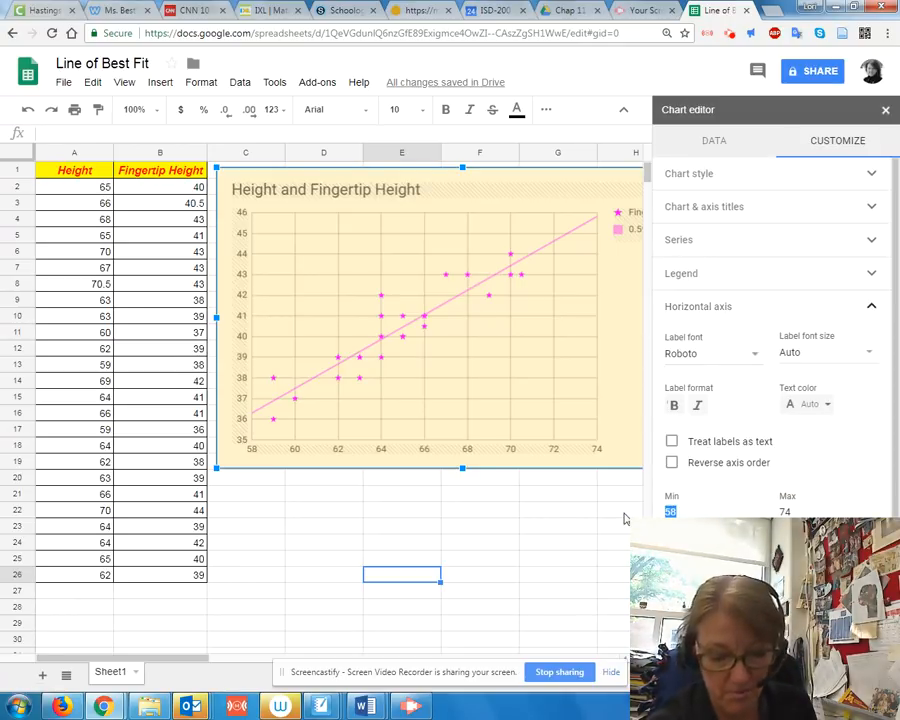
pyautogui.write('0')
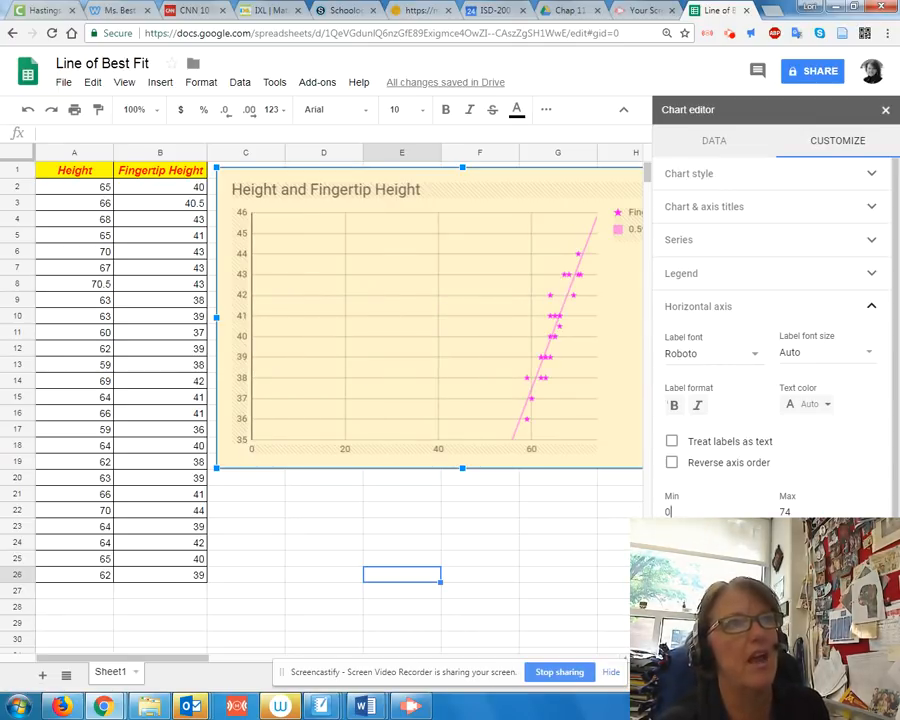
pyautogui.click(709, 307)
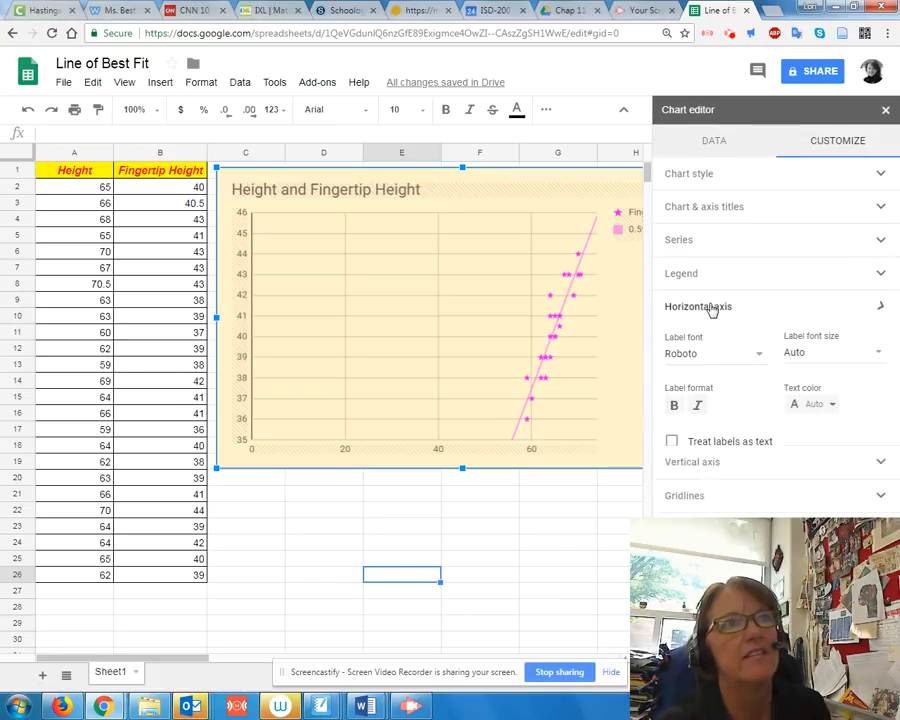
# Step: Set the chart's vertical axis minimum to 0 and leave the chart editor
pyautogui.click(693, 342)
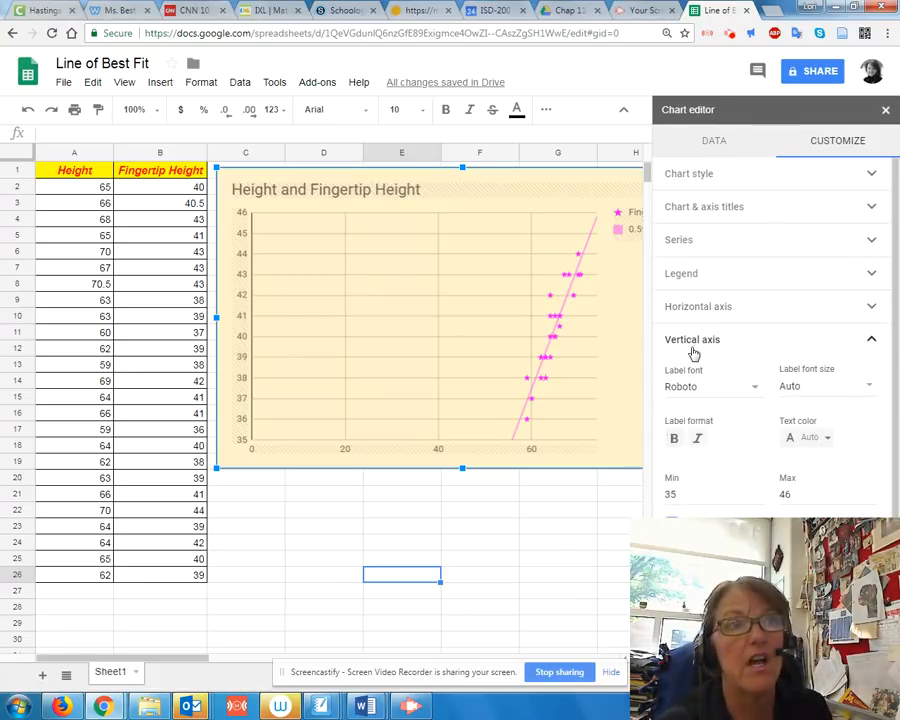
pyautogui.click(667, 492)
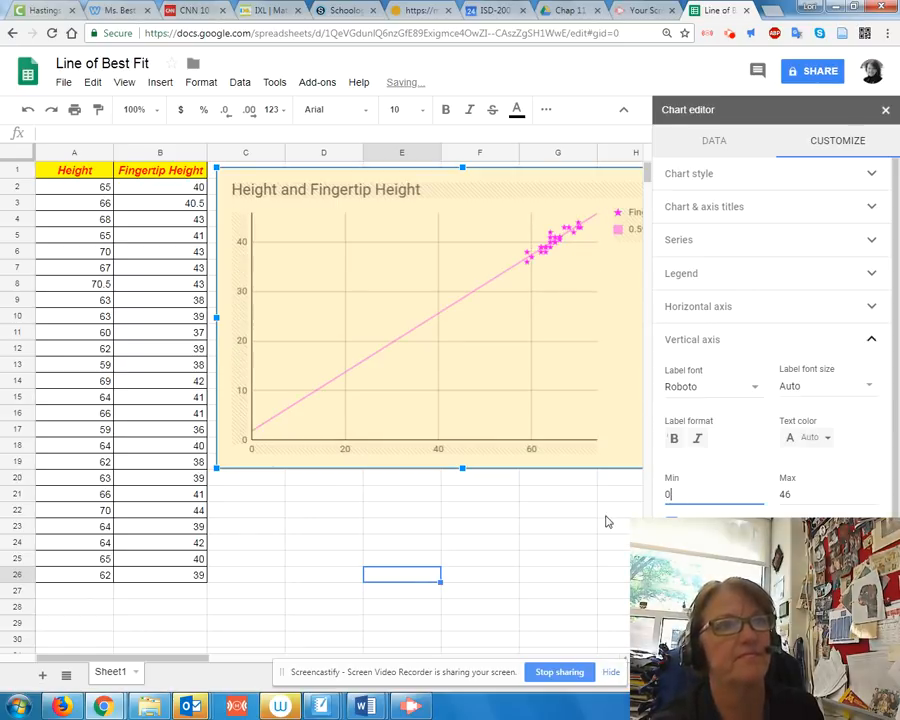
pyautogui.click(480, 494)
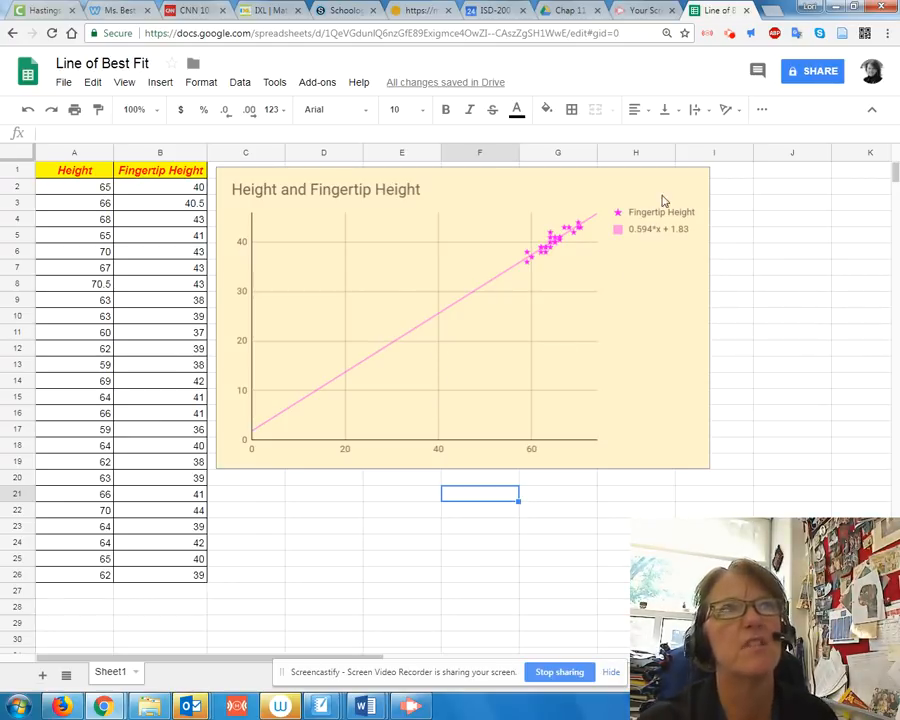
# Step: Reopen the scatter chart for editing and set the horizontal axis minimum back to 58
pyautogui.click(688, 181)
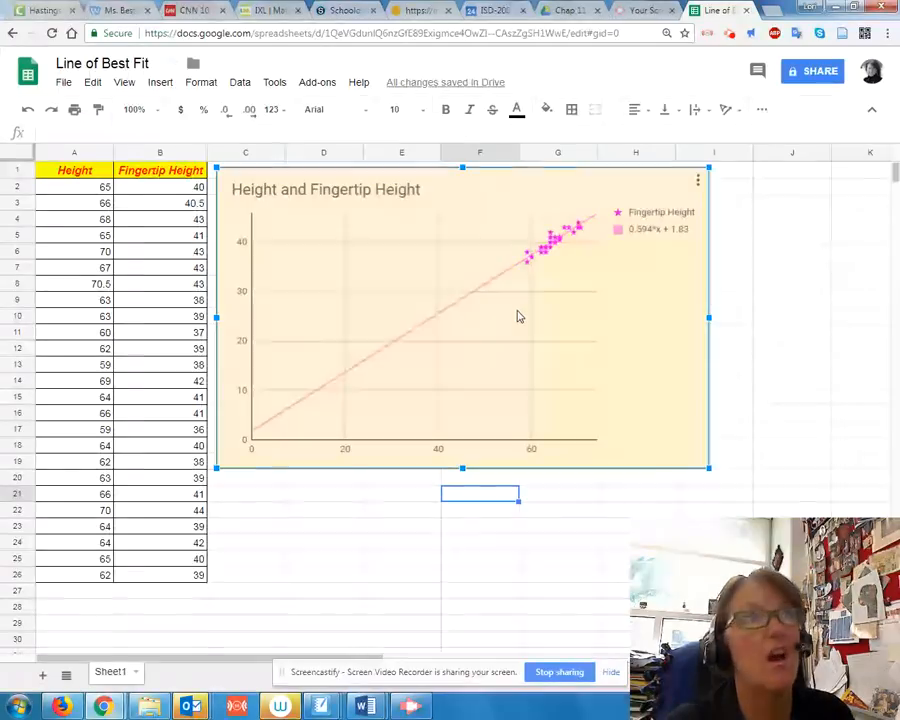
pyautogui.click(697, 180)
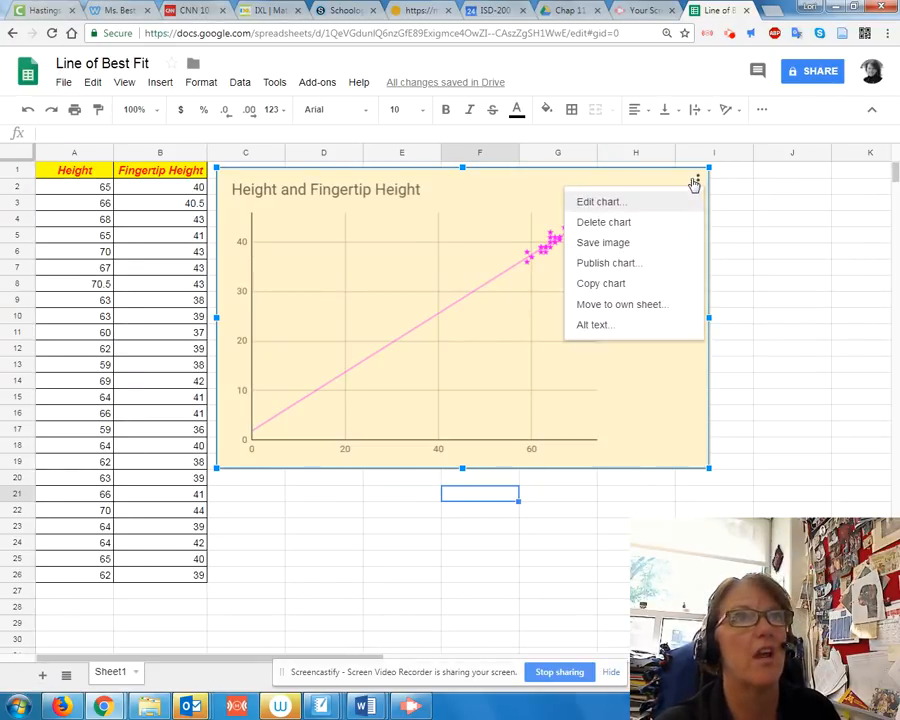
pyautogui.click(649, 206)
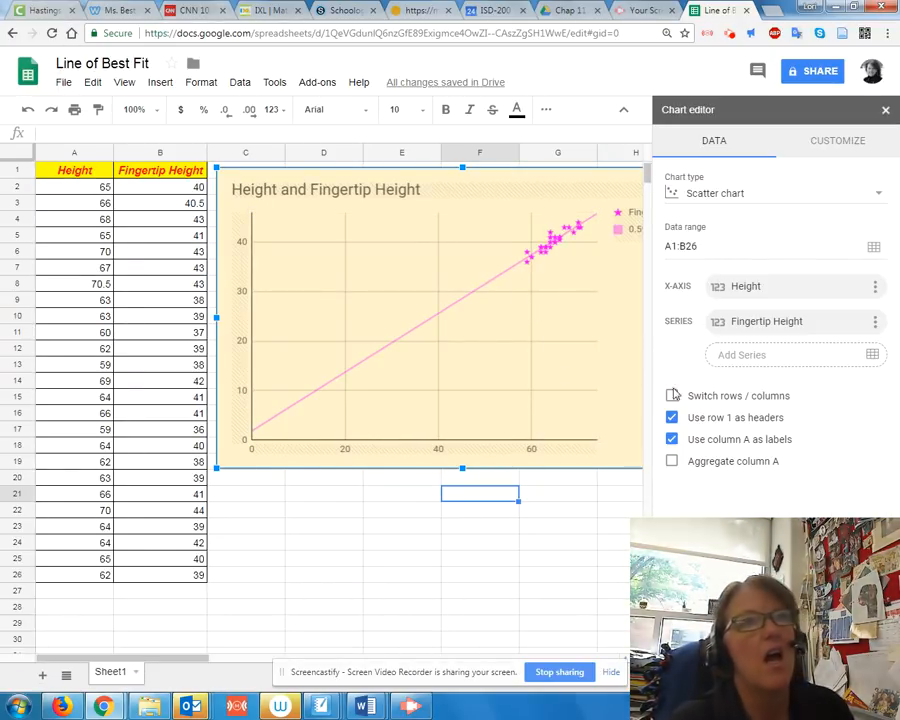
pyautogui.click(816, 140)
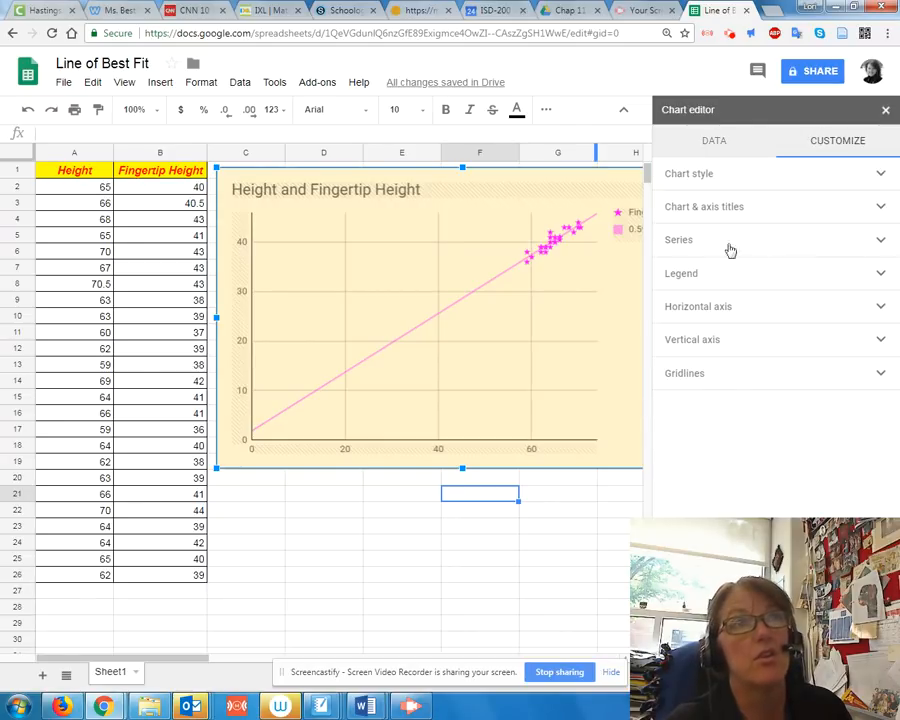
pyautogui.click(702, 311)
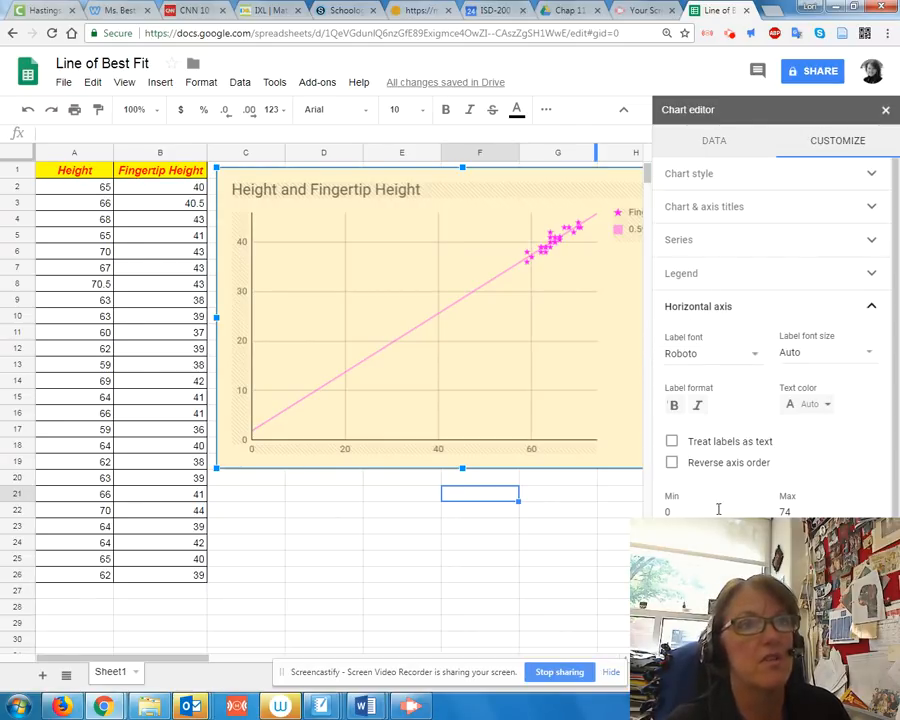
pyautogui.doubleClick(667, 511)
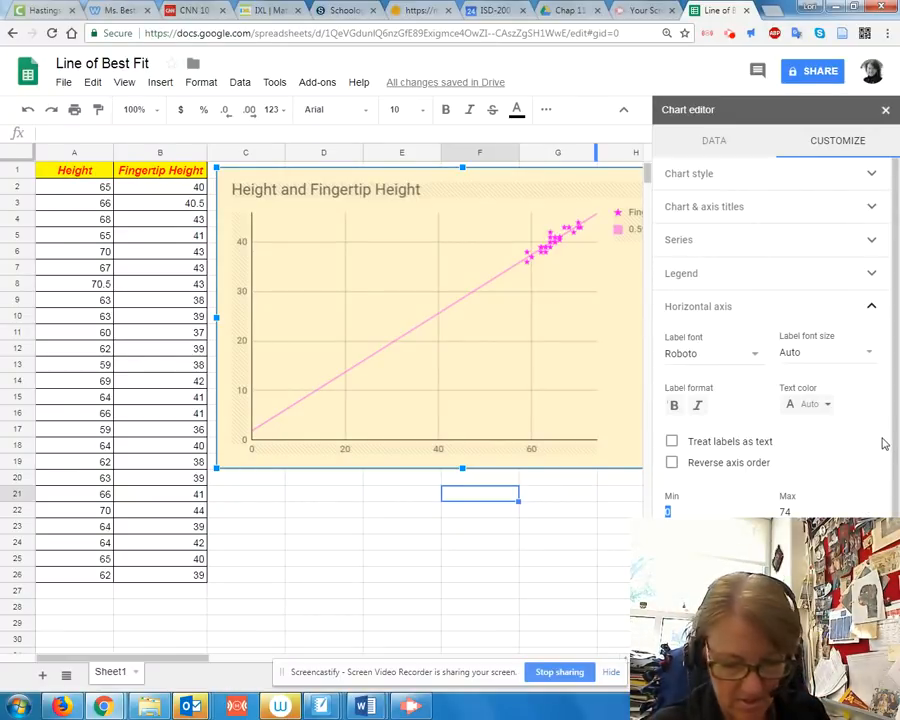
pyautogui.write('58')
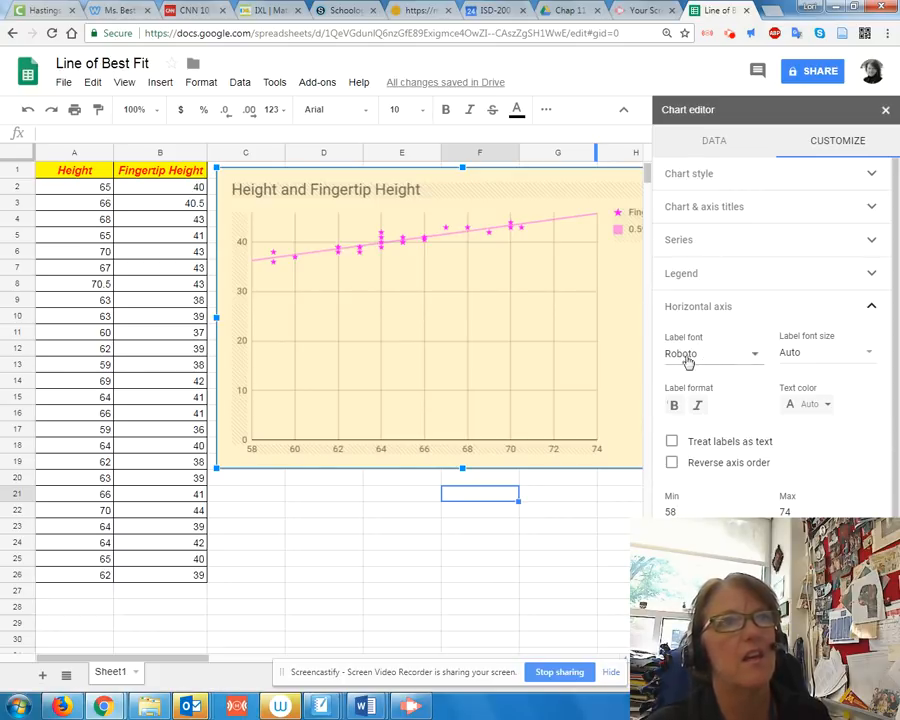
pyautogui.click(698, 306)
# Step: Set the chart's vertical axis minimum back to 35 and close the chart editor
pyautogui.click(695, 342)
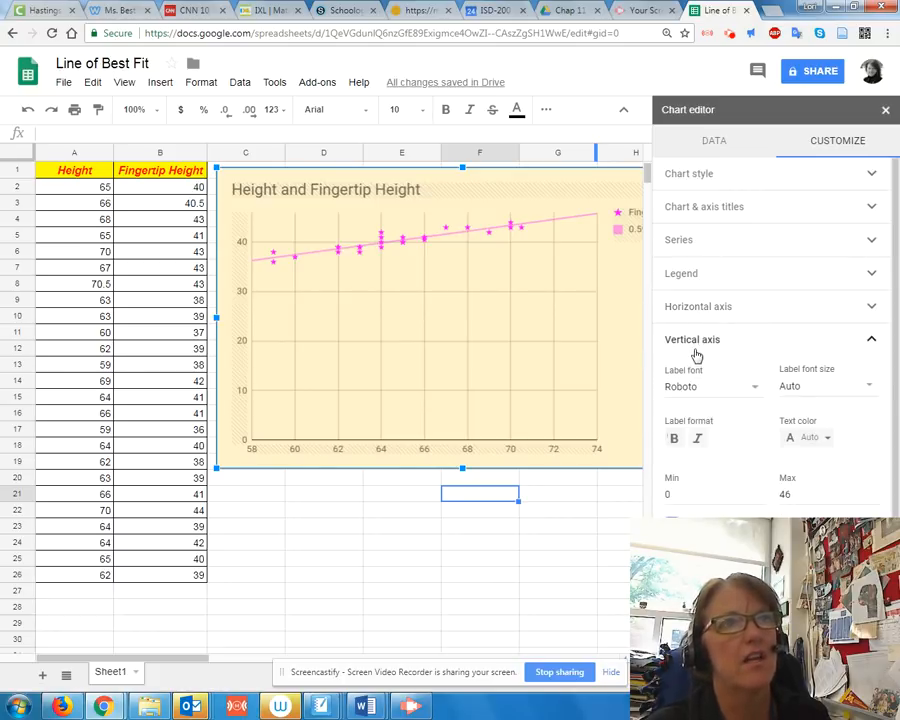
pyautogui.doubleClick(697, 500)
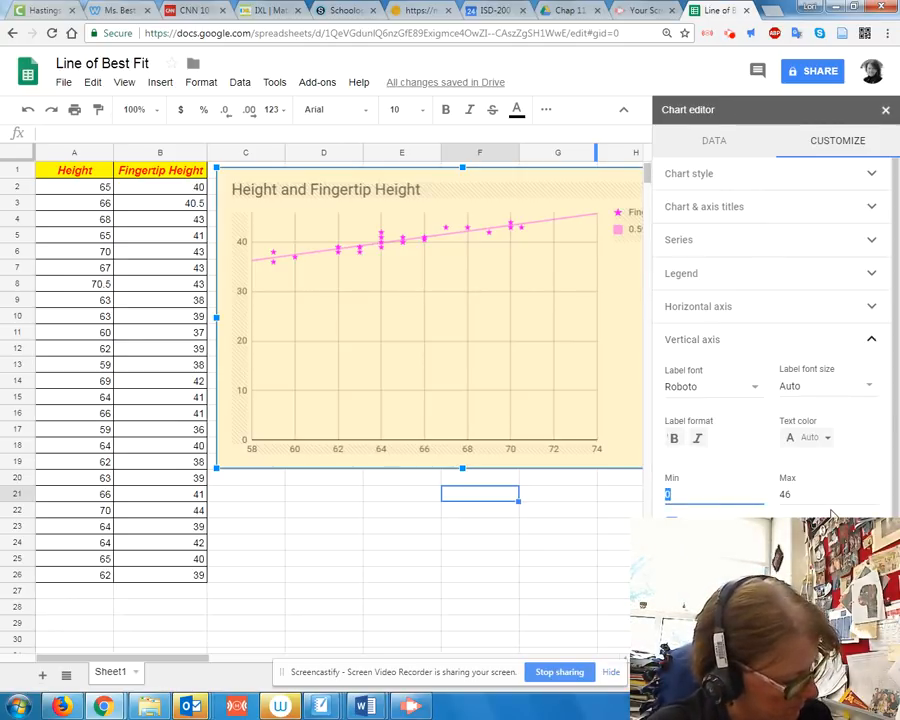
pyautogui.write('35')
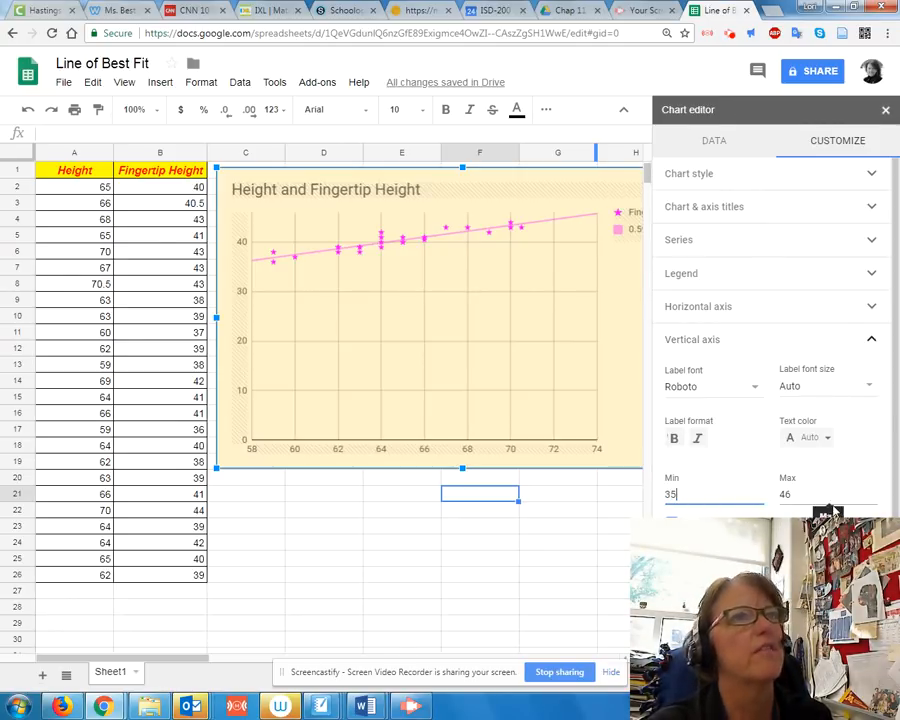
pyautogui.click(706, 344)
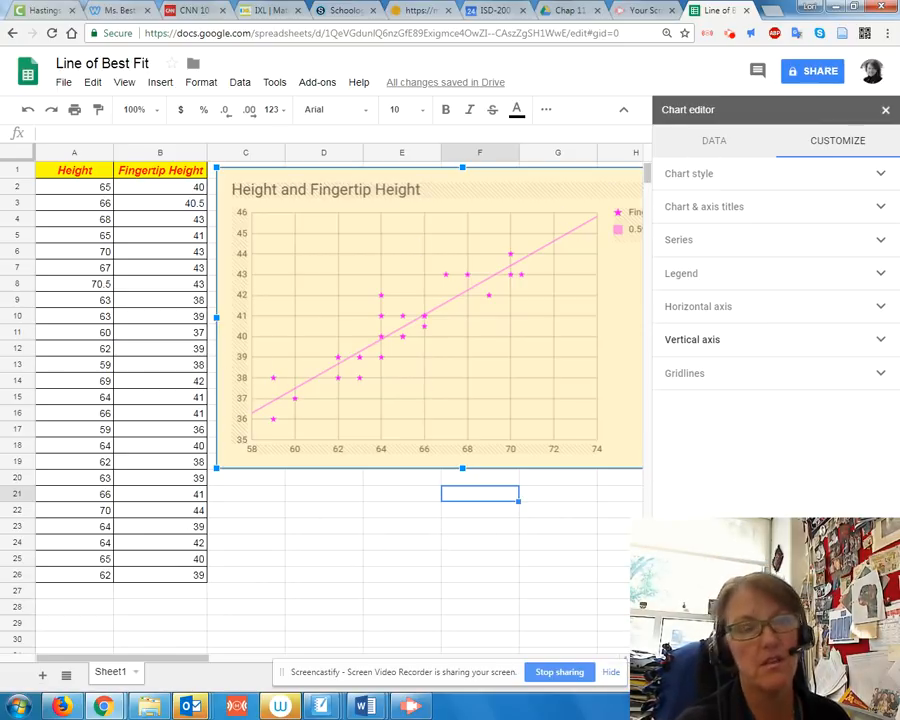
pyautogui.click(885, 112)
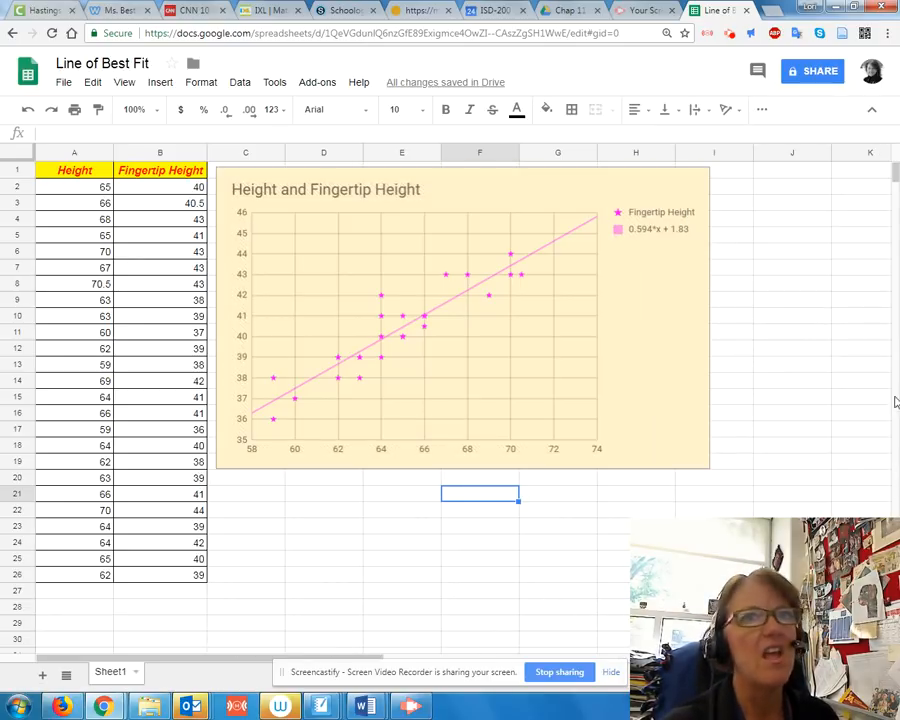
# Step: Enter a height of 80 in cell A28, below the data table, and move on to cell B28
pyautogui.moveTo(896, 171); pyautogui.dragTo(896, 174)
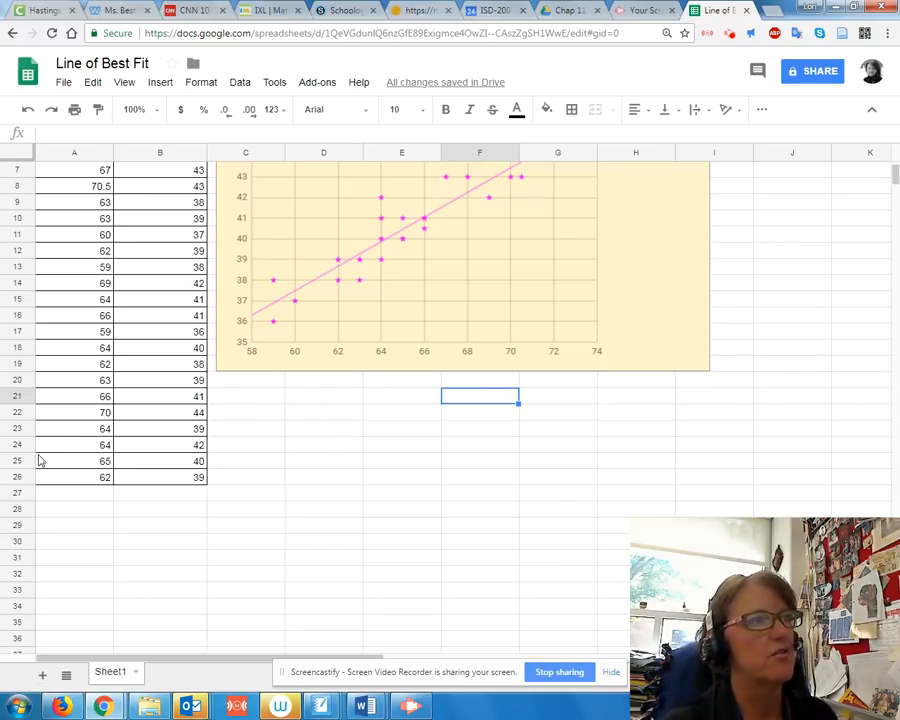
pyautogui.click(84, 510)
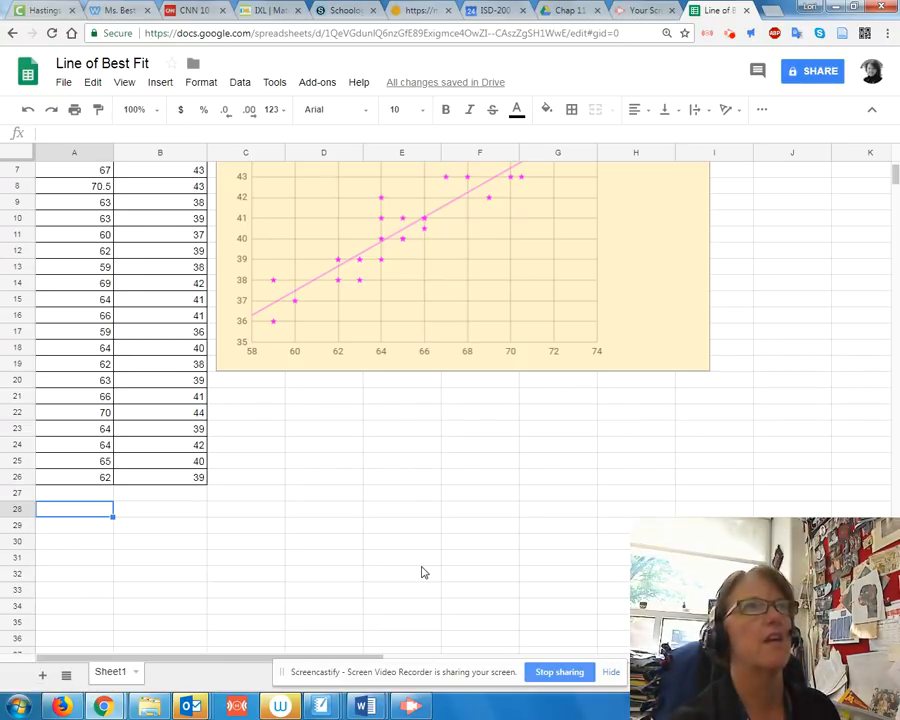
pyautogui.scroll(2, 434, 475)
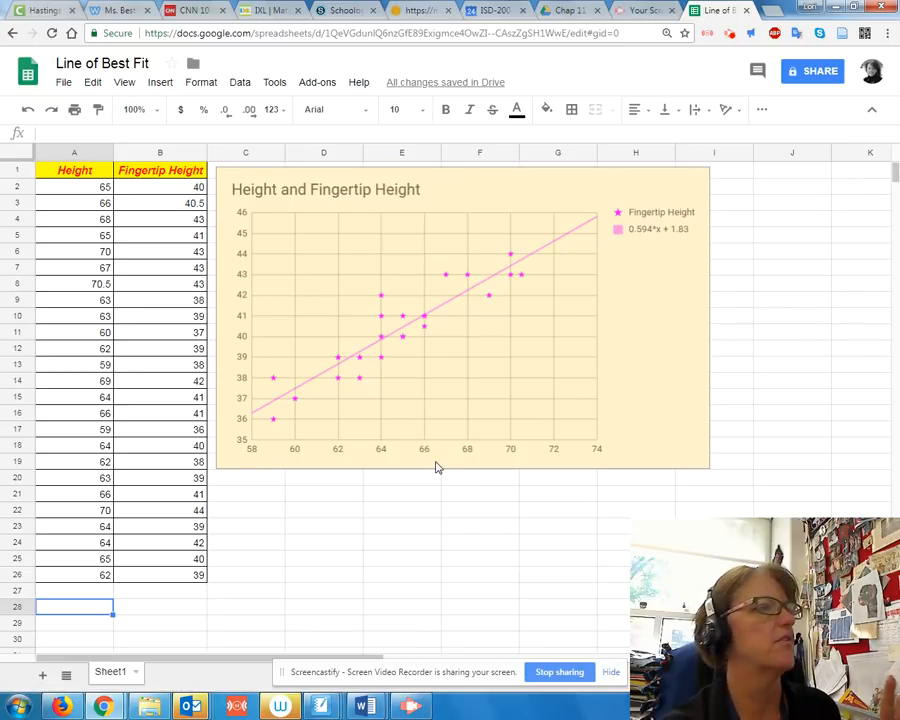
pyautogui.scroll(-1, 418, 470)
pyautogui.scroll(1, 418, 470)
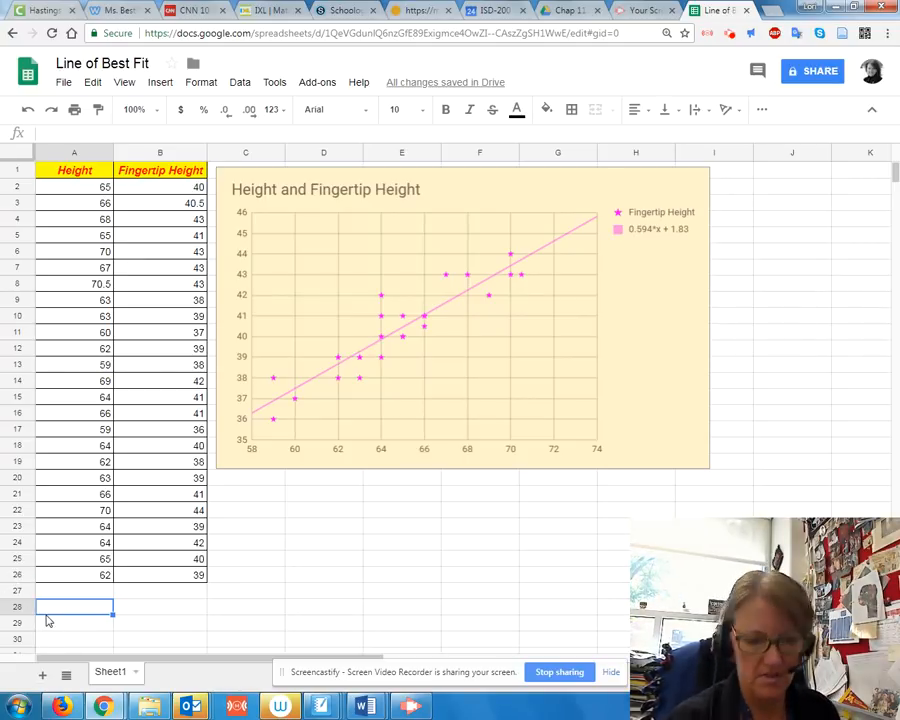
pyautogui.write('80')
pyautogui.press('Tab')
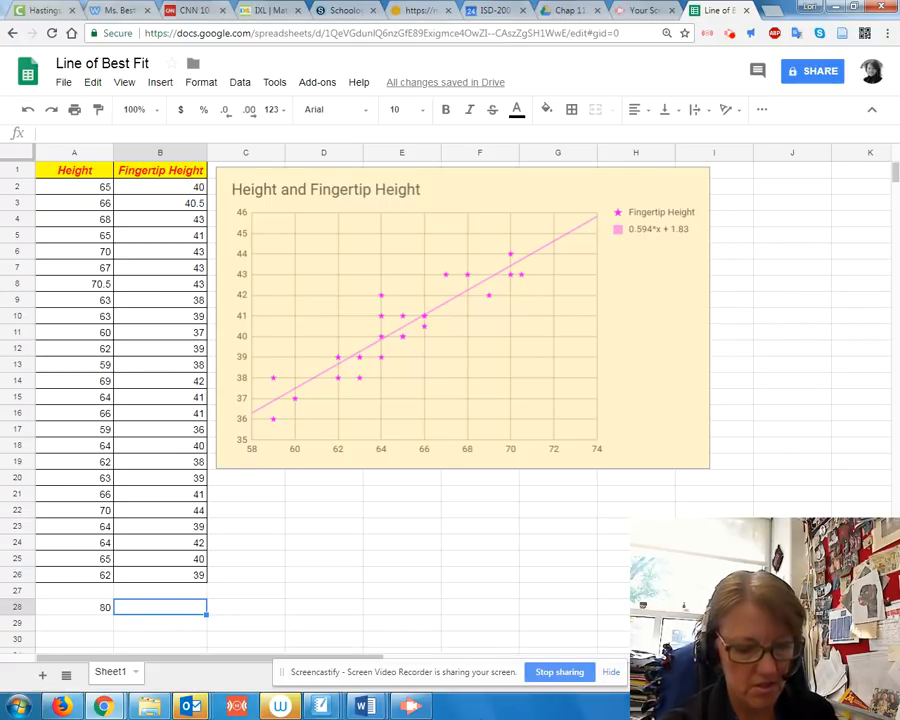
# Step: Enter the trendline formula =0.594*A28+1.83 in cell B28 to predict the fingertip height for the height in A28
pyautogui.write('=')
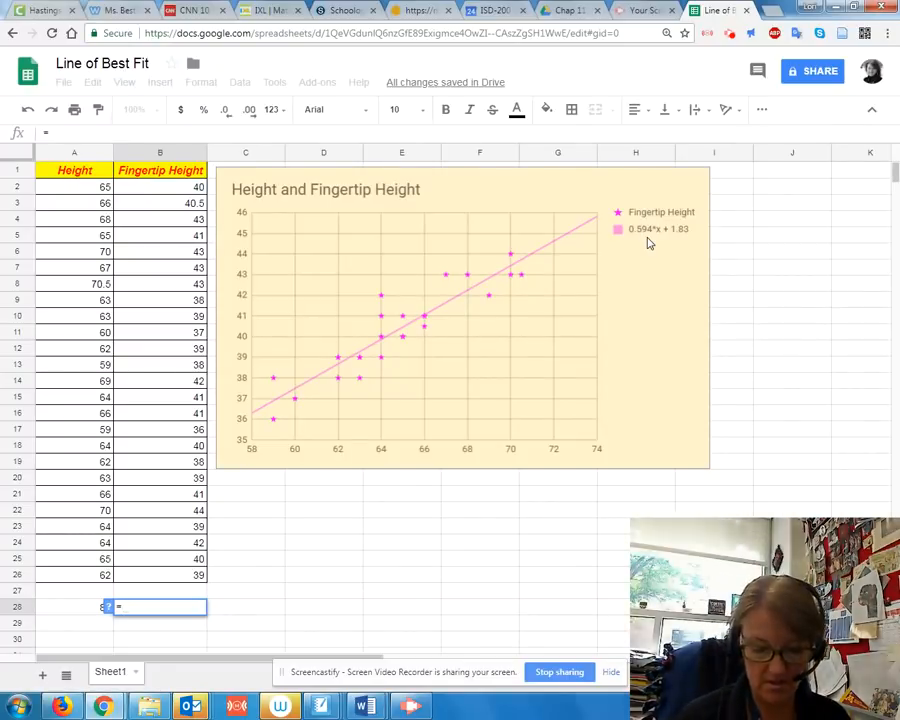
pyautogui.write('0.594')
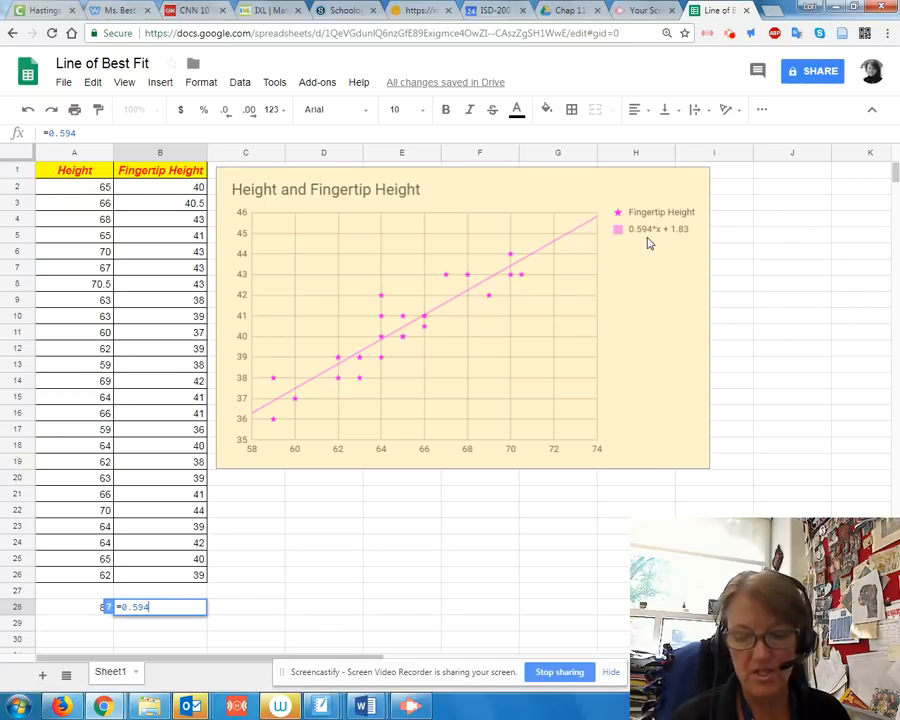
pyautogui.write('*')
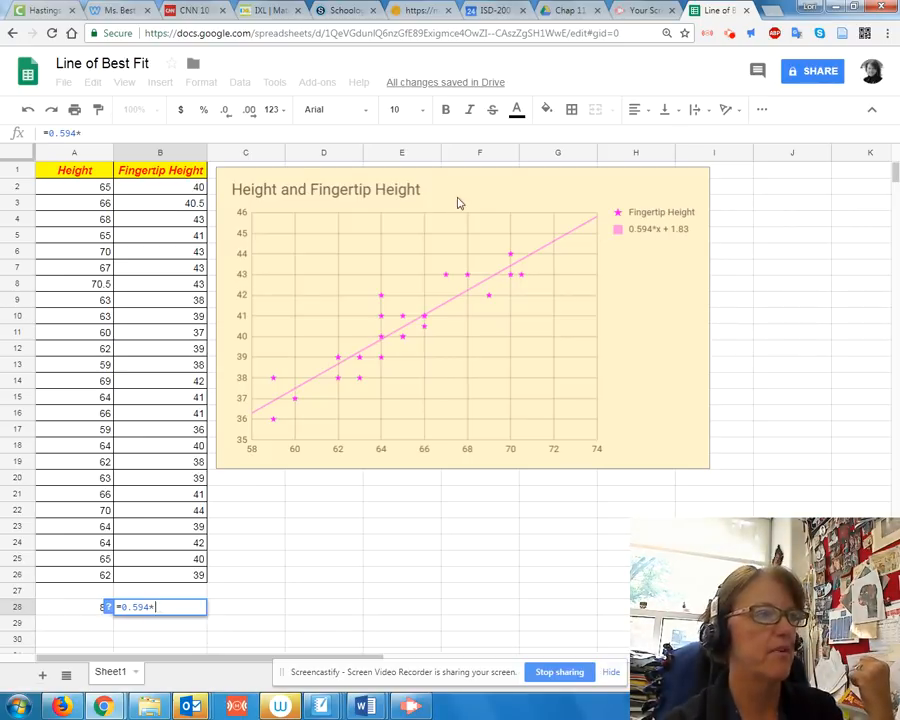
pyautogui.click(65, 613)
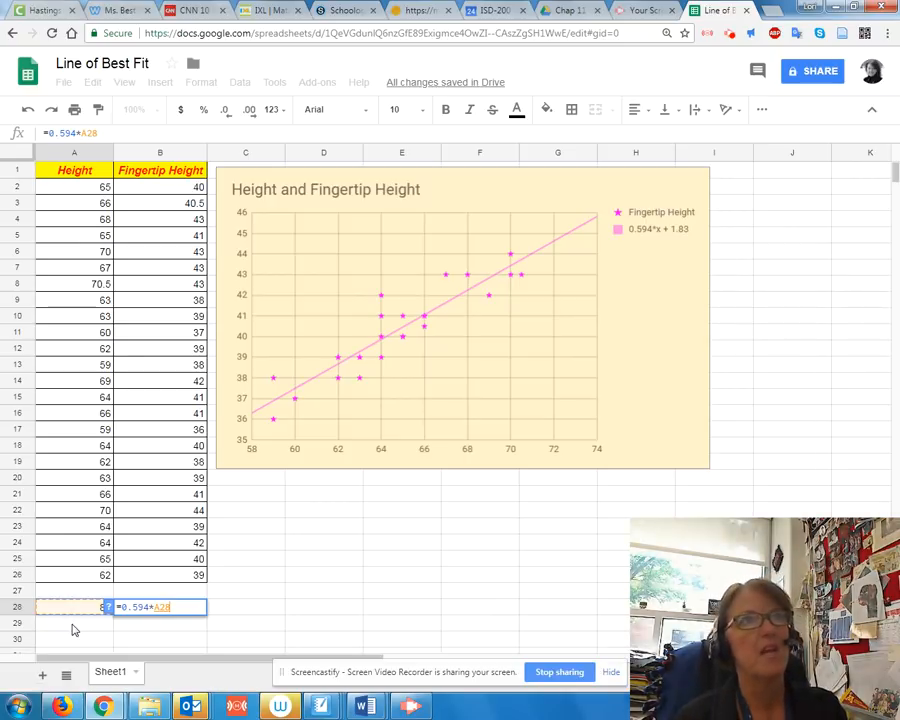
pyautogui.write('+1.83')
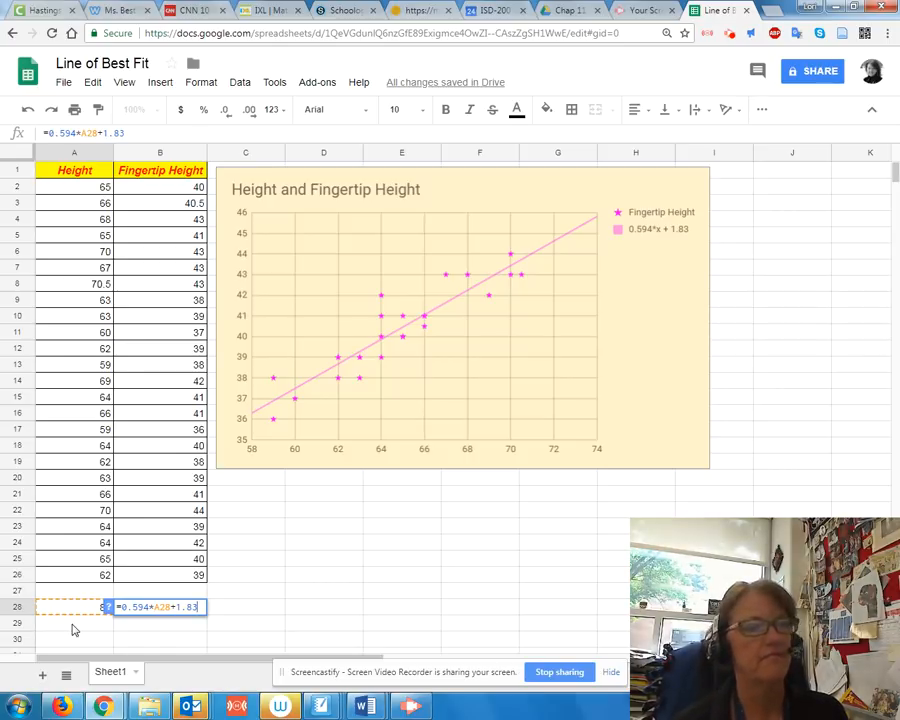
pyautogui.press('Return')
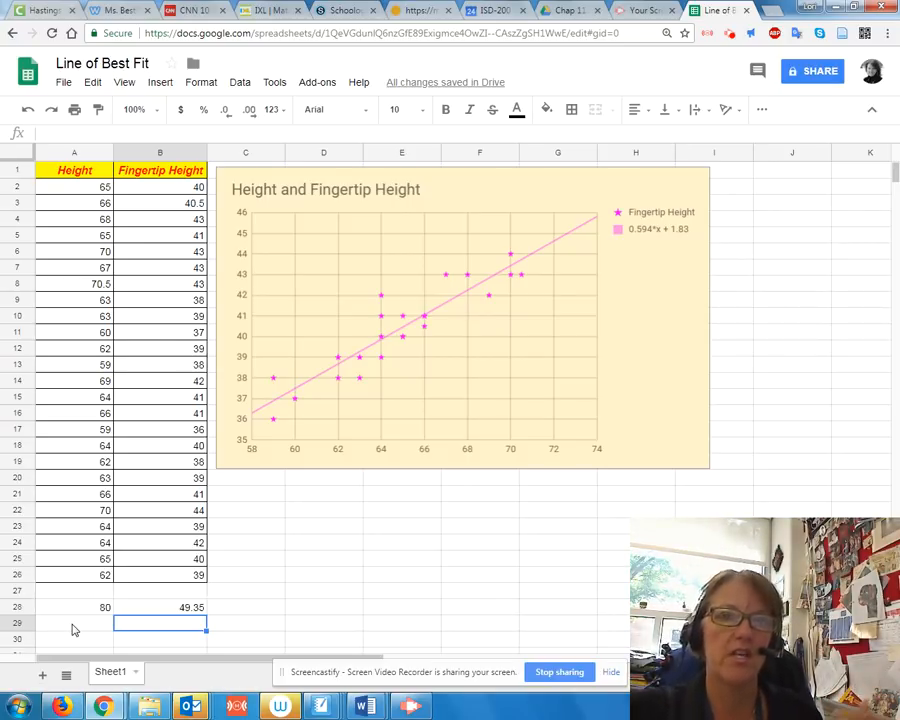
# Step: Enter a second height of 61 in cell A29
pyautogui.click(79, 628)
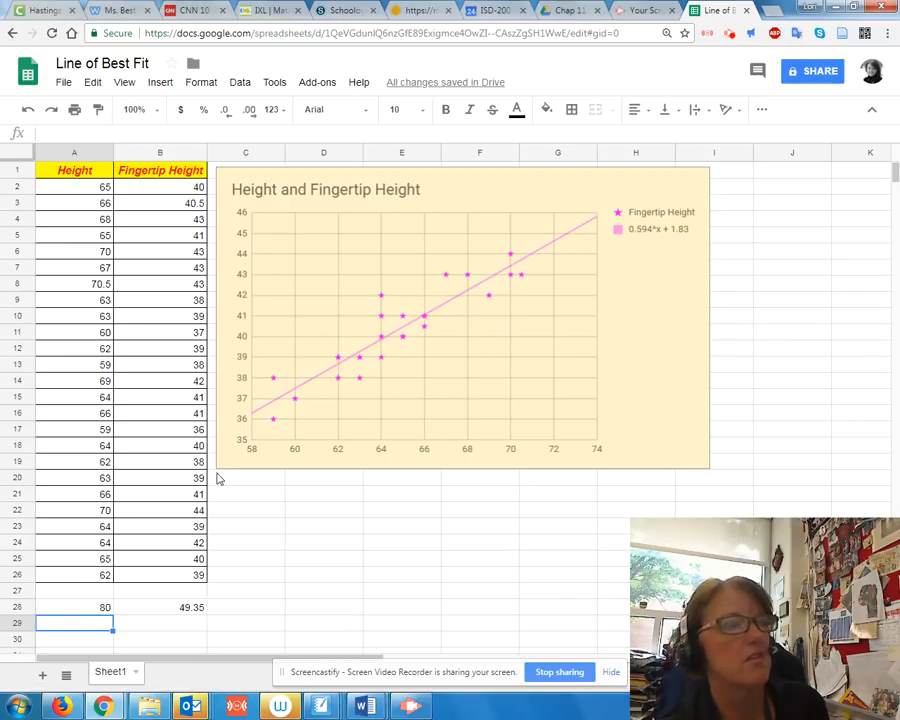
pyautogui.write('61')
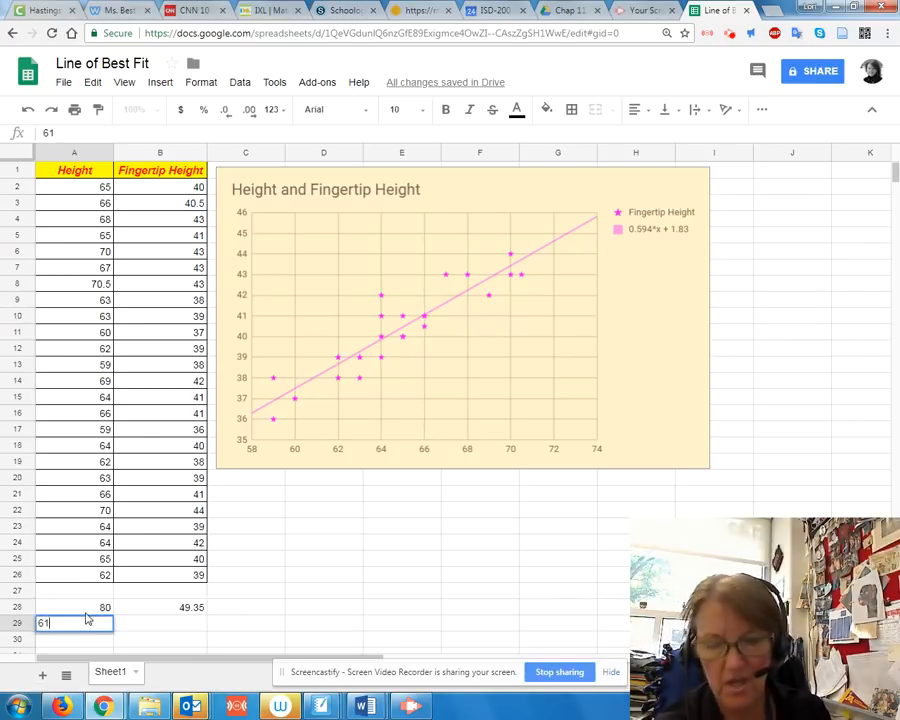
pyautogui.click(160, 626)
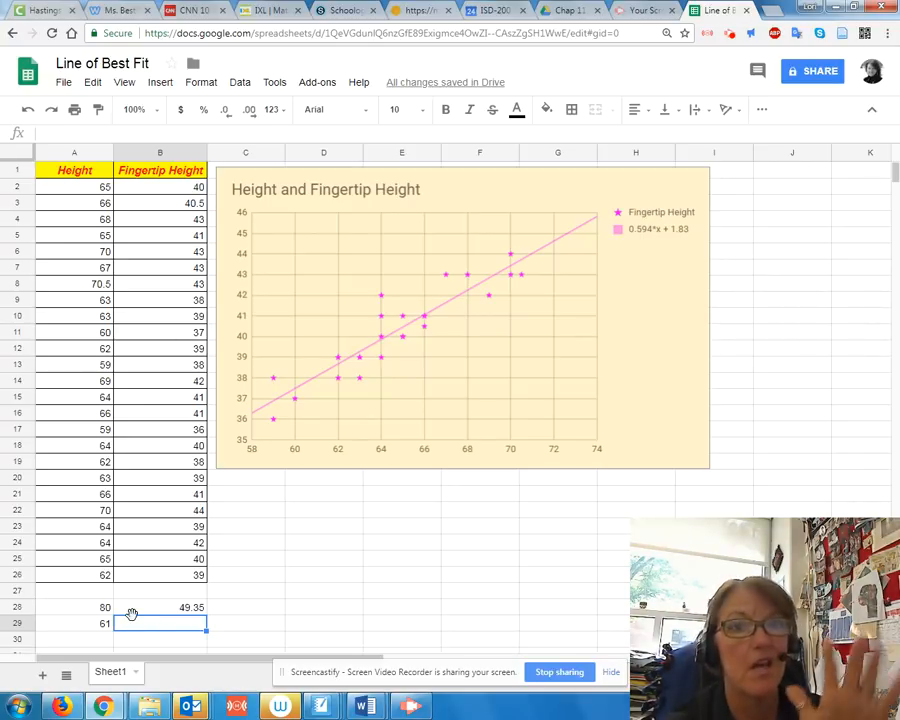
# Step: Fill the prediction formula from B28 down through B32 and check the copied formulas in B29 and B30
pyautogui.click(153, 610)
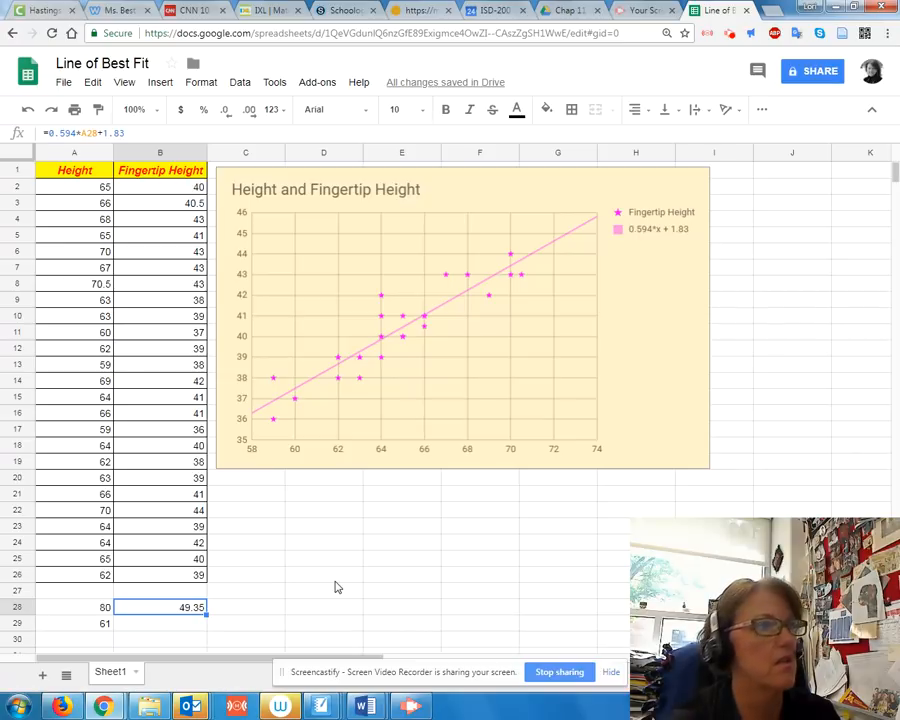
pyautogui.scroll(-3, 336, 587)
pyautogui.scroll(-5, 336, 587)
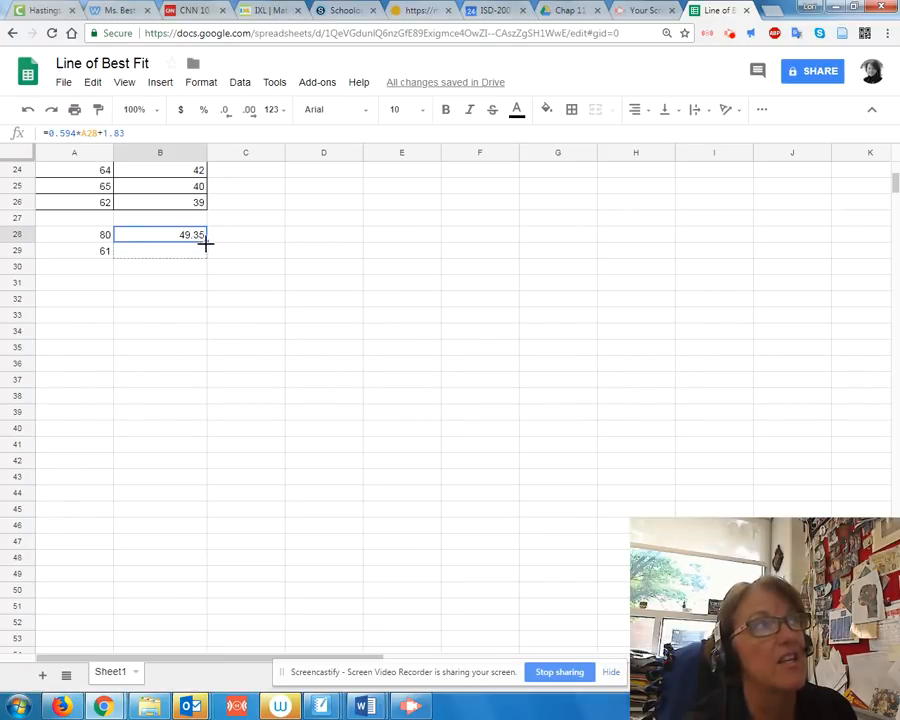
pyautogui.moveTo(205, 241); pyautogui.dragTo(205, 299)
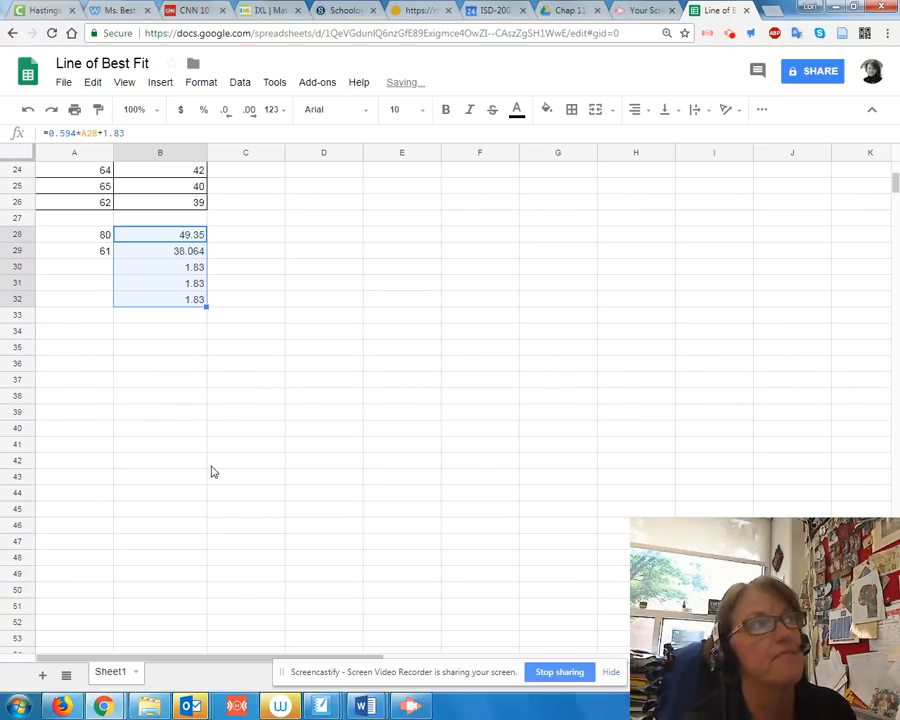
pyautogui.click(175, 366)
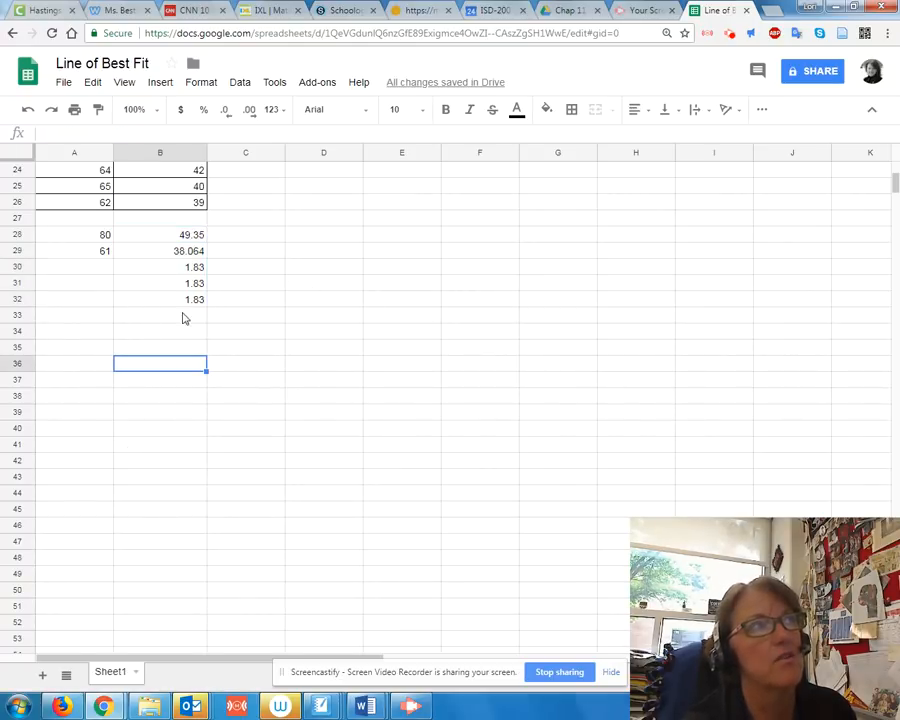
pyautogui.click(177, 253)
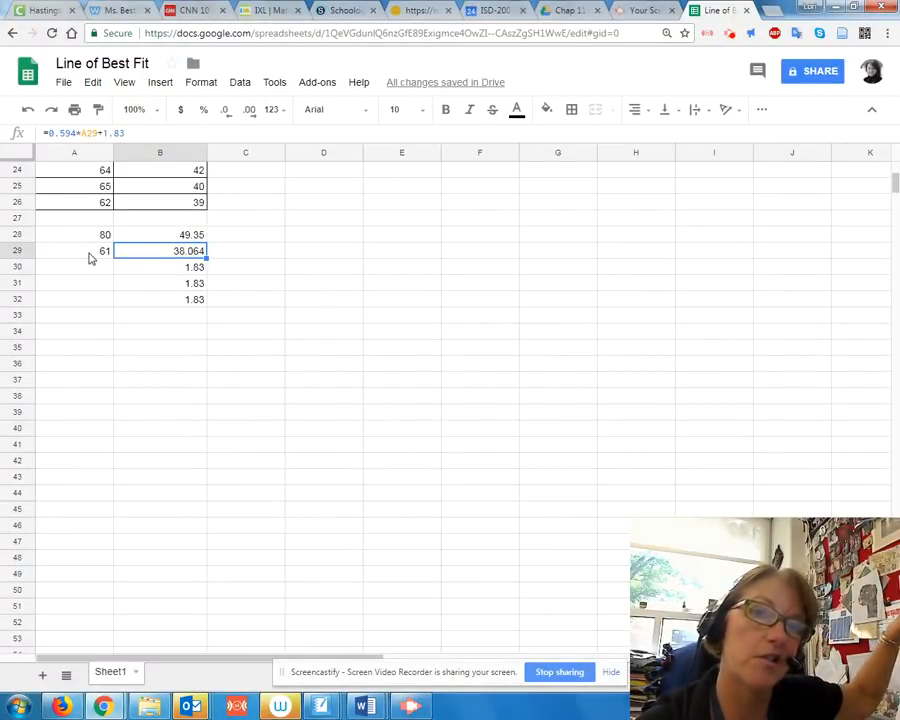
pyautogui.click(188, 268)
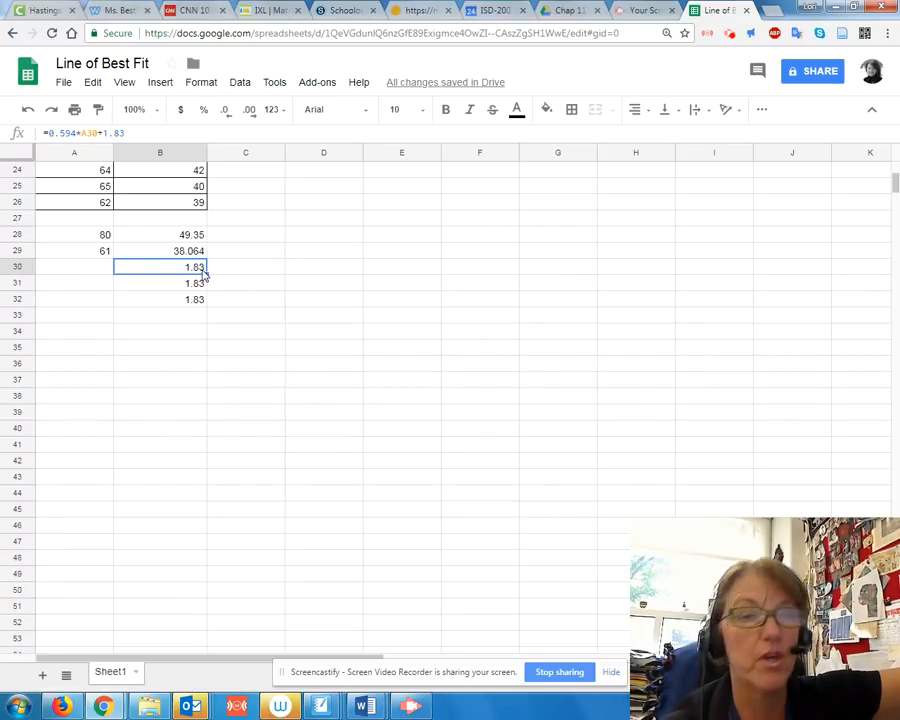
# Step: Test the copied formula with a height of 22 in cell A30, and clear that height again
pyautogui.click(70, 267)
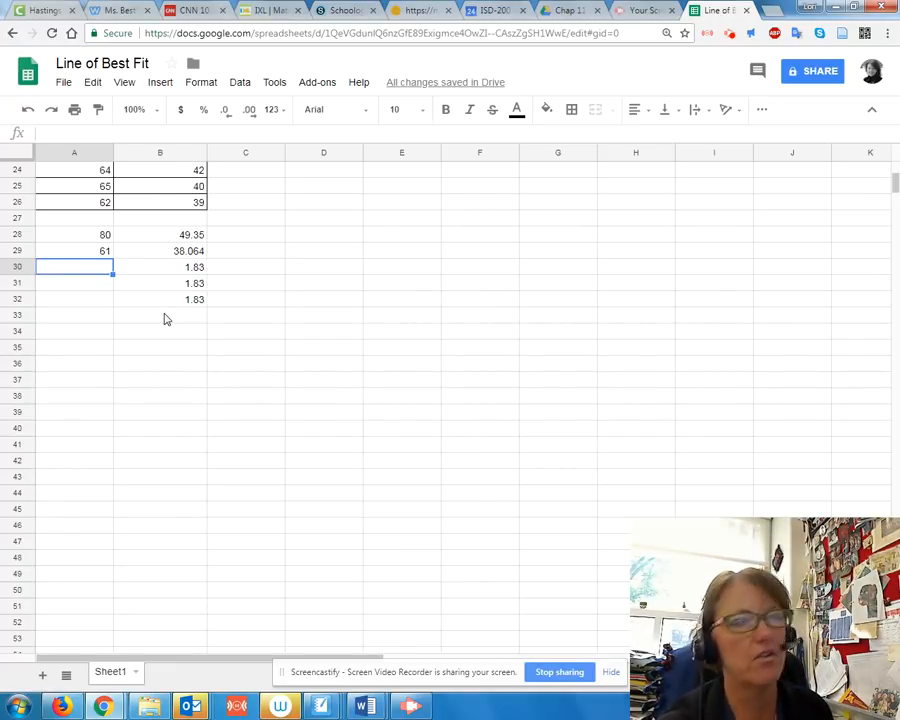
pyautogui.write('22')
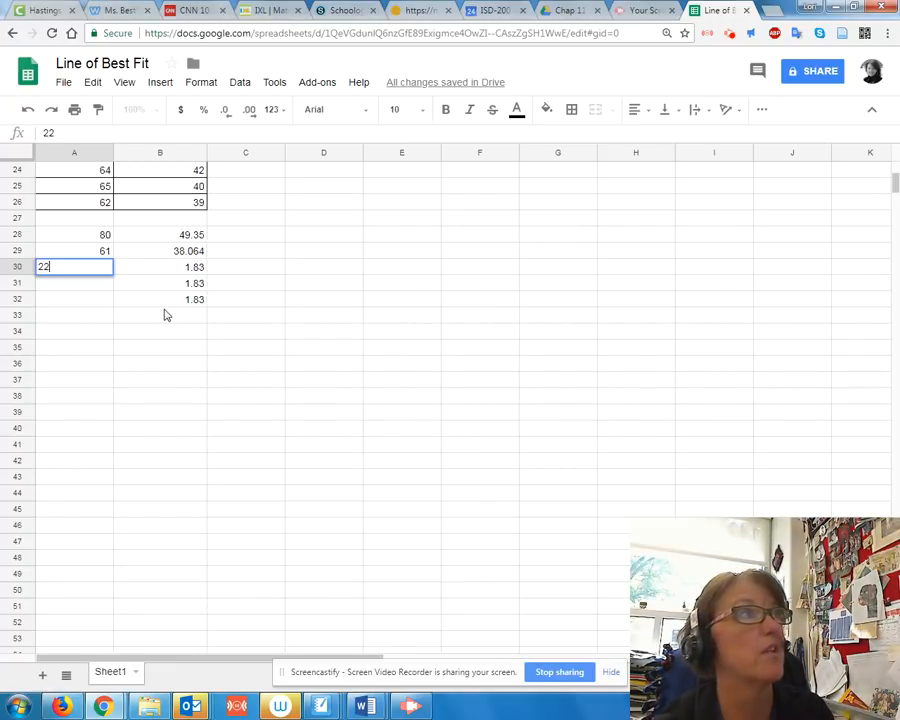
pyautogui.press('Return')
pyautogui.click(190, 273)
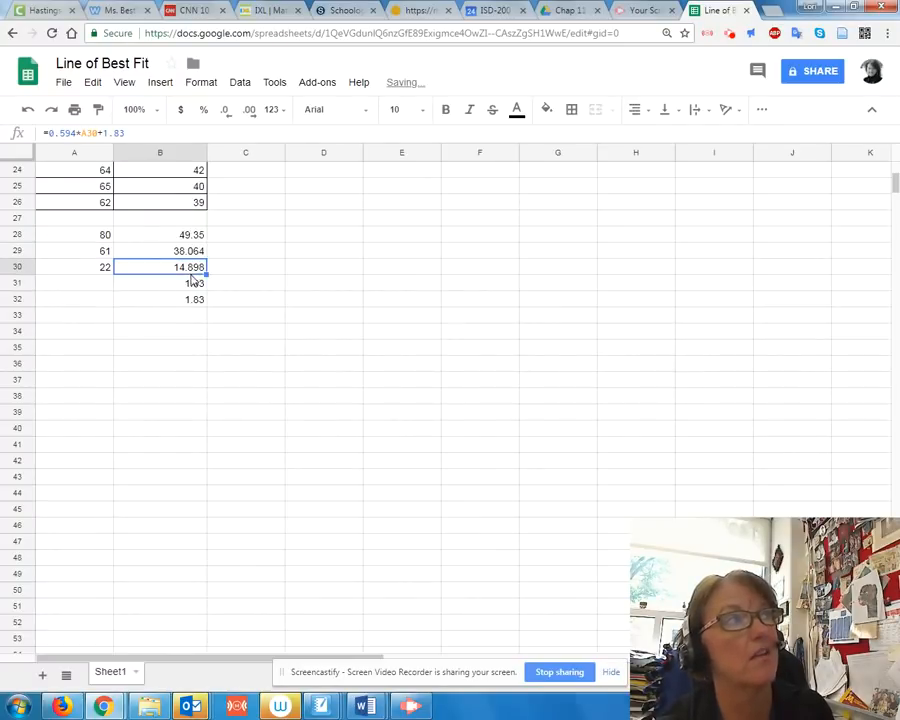
pyautogui.click(95, 277)
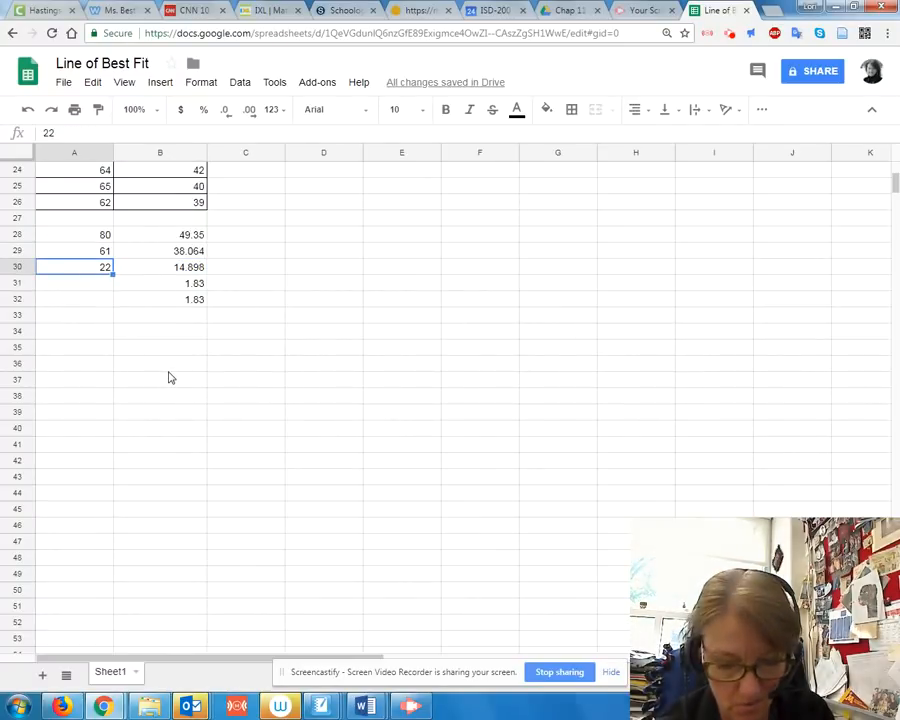
pyautogui.press('Delete')
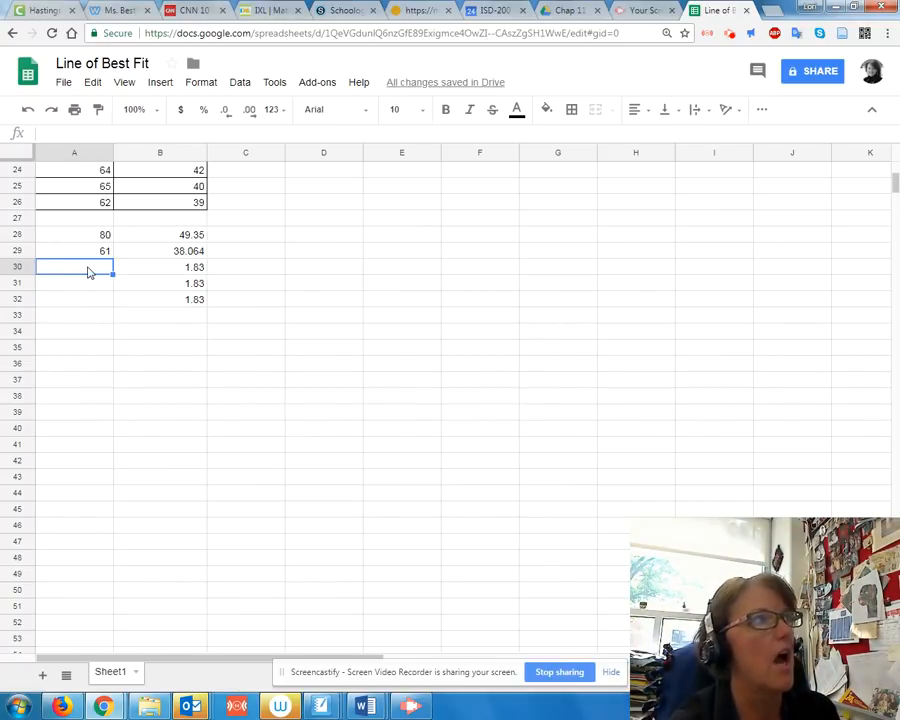
# Step: Review the height inputs and predicted fingertip heights in rows 28 to 32 together with the scatter chart
pyautogui.click(88, 281)
pyautogui.click(93, 266)
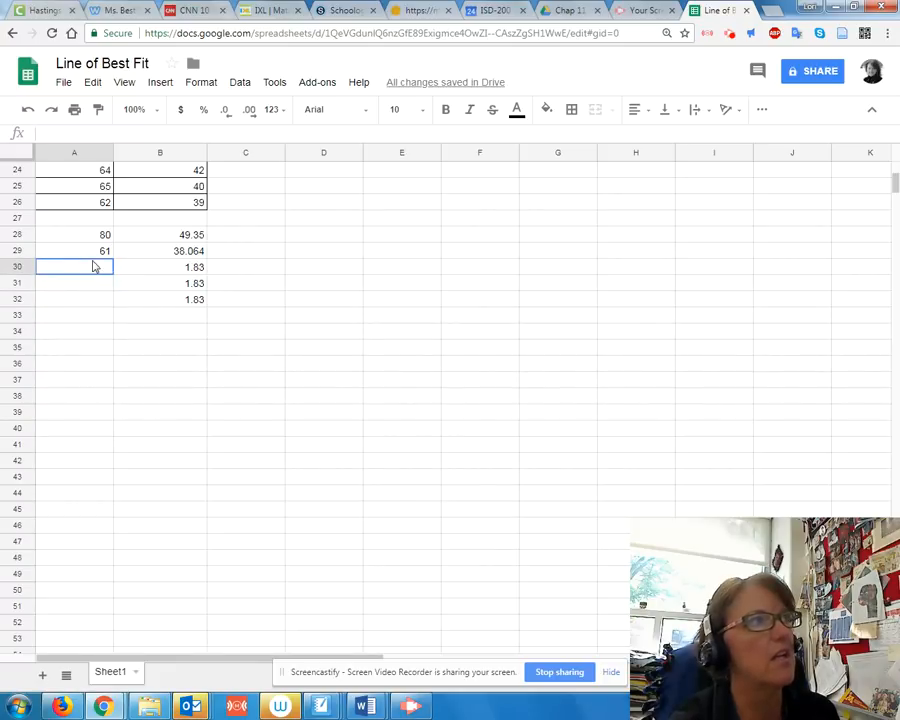
pyautogui.click(80, 288)
pyautogui.click(80, 299)
pyautogui.click(79, 272)
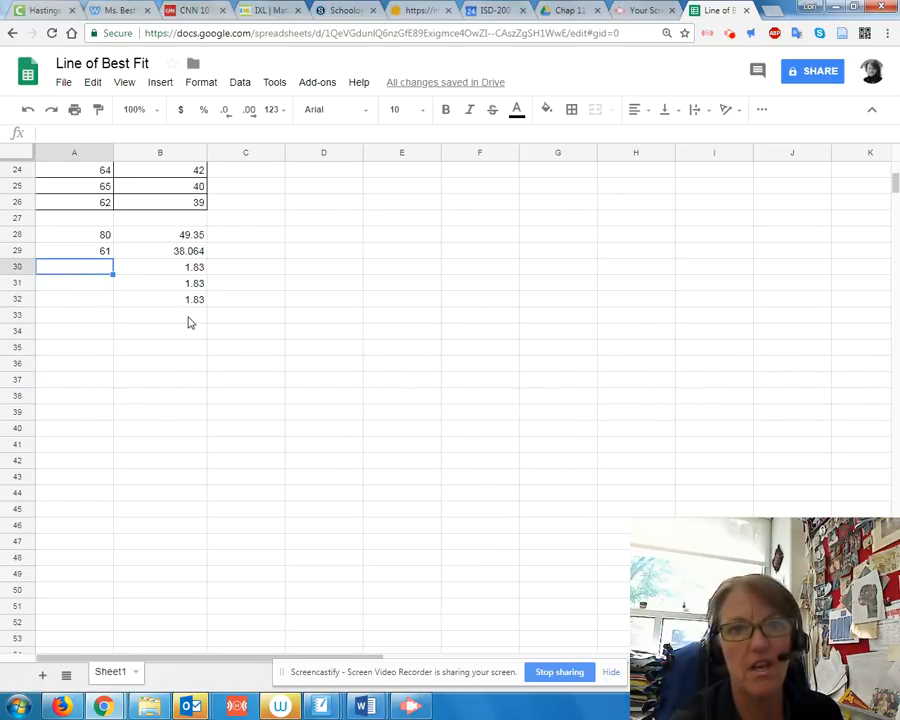
pyautogui.scroll(5, 215, 365)
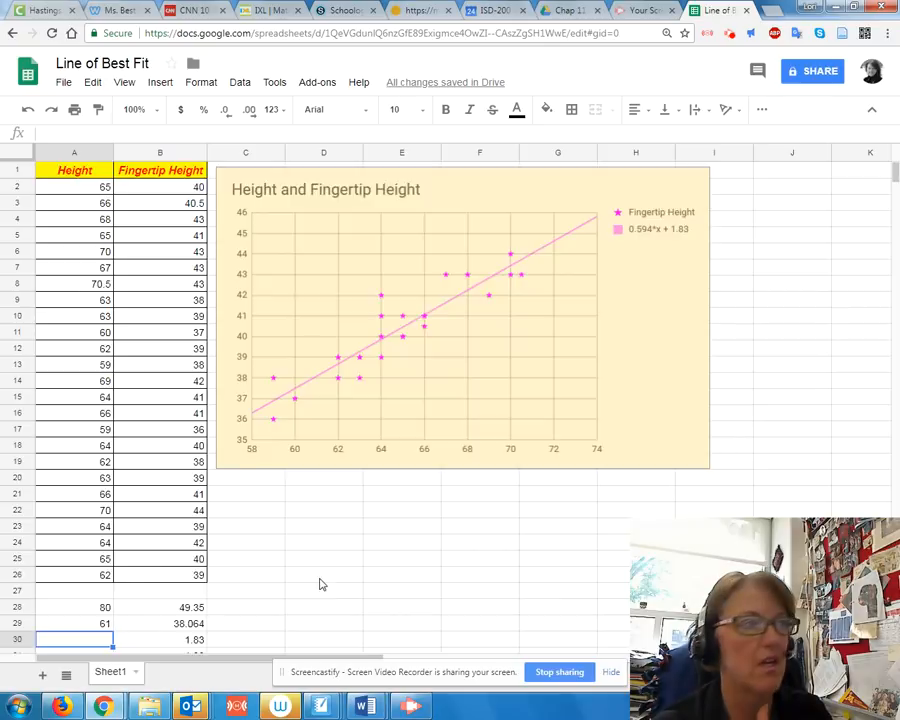
pyautogui.scroll(-2, 318, 580)
pyautogui.click(88, 512)
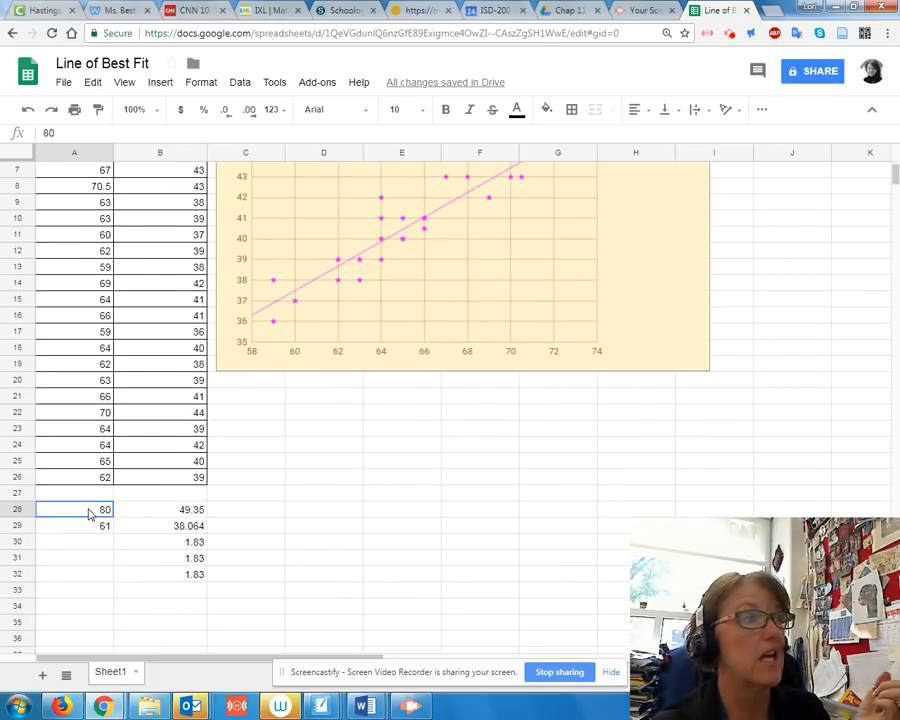
pyautogui.click(86, 527)
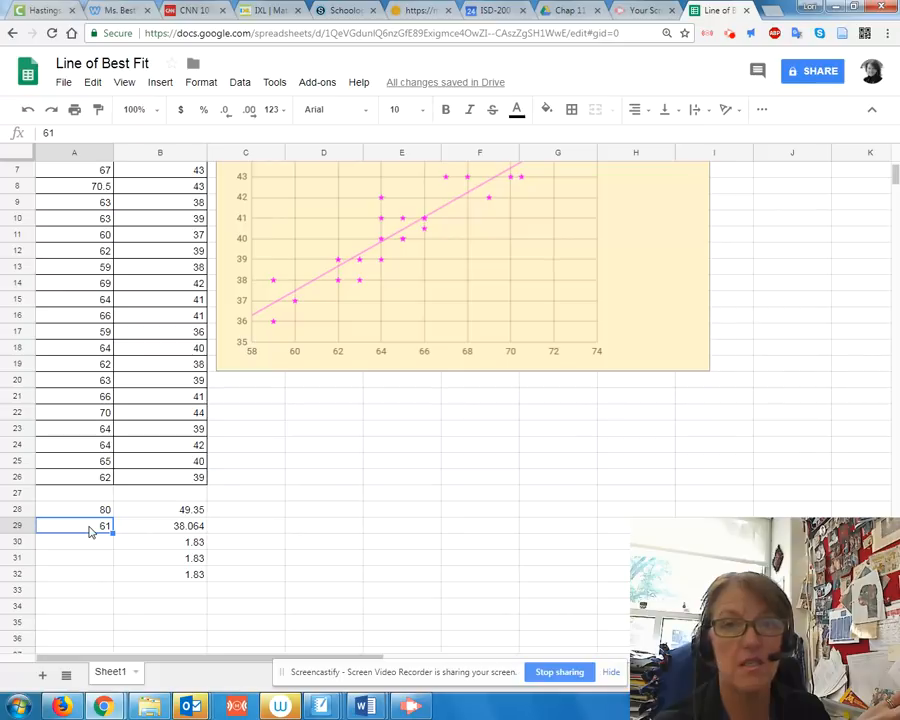
pyautogui.click(157, 510)
pyautogui.click(156, 527)
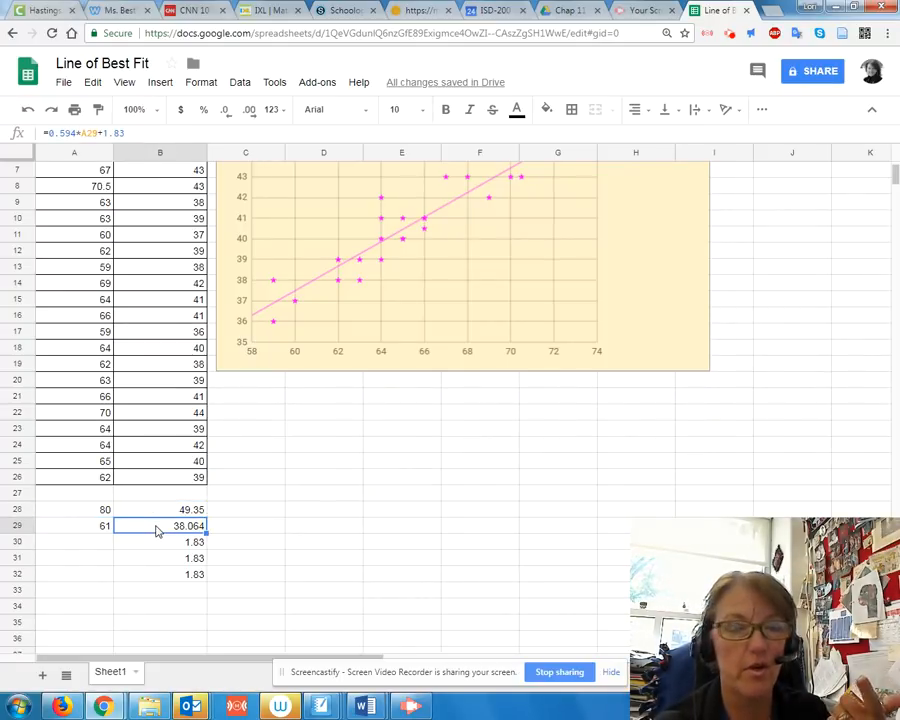
pyautogui.click(104, 543)
pyautogui.click(100, 559)
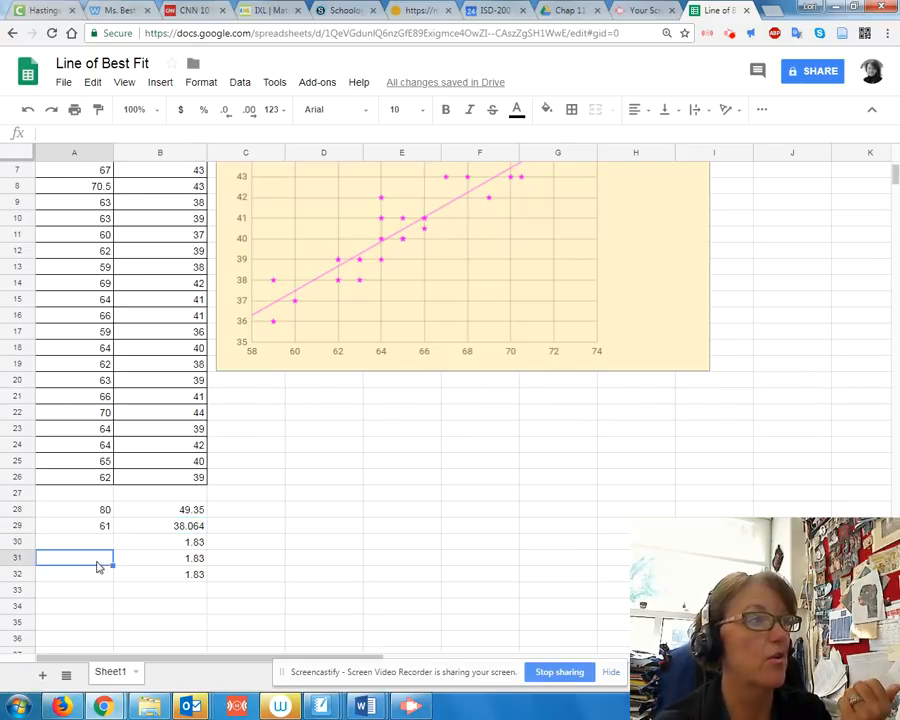
pyautogui.click(104, 575)
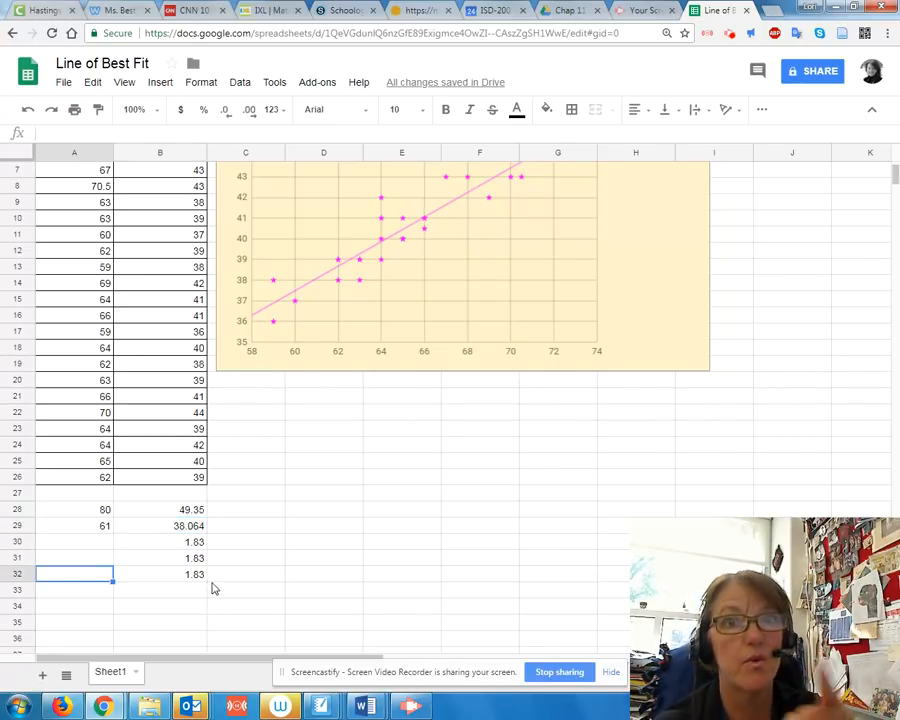
pyautogui.scroll(2, 372, 570)
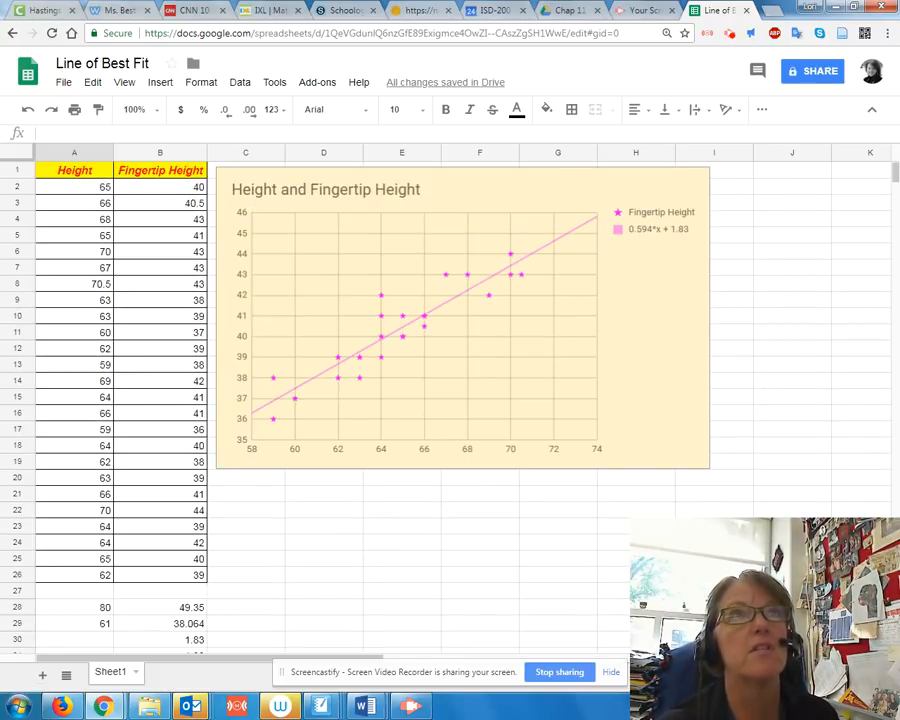
# Step: Add a contact's e-mail to a sharing invitation for the spreadsheet, and close sharing without sending it
pyautogui.click(815, 73)
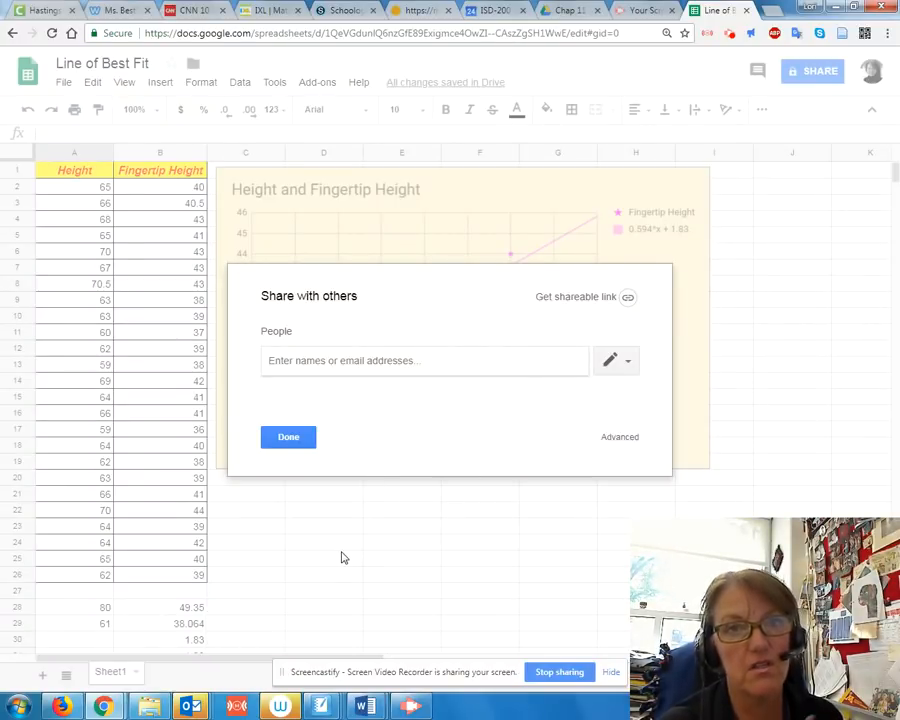
pyautogui.write('l')
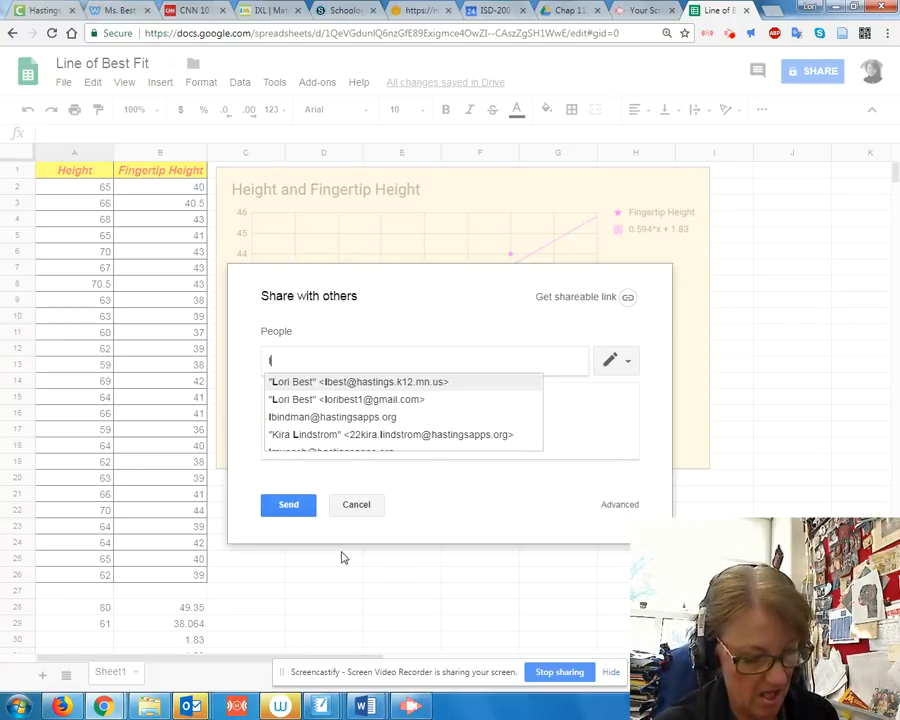
pyautogui.write('b')
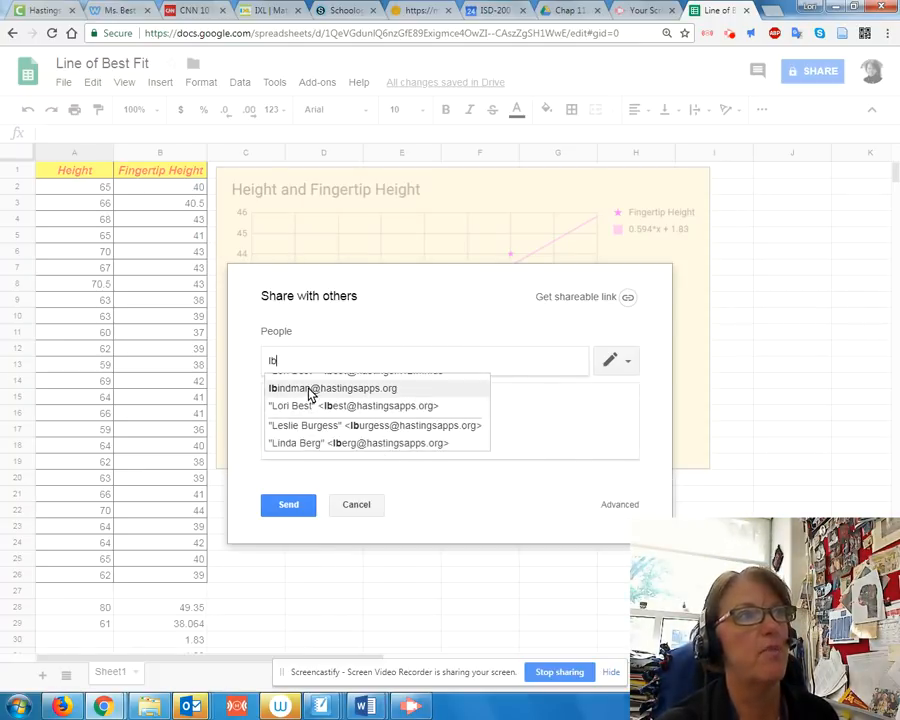
pyautogui.click(404, 410)
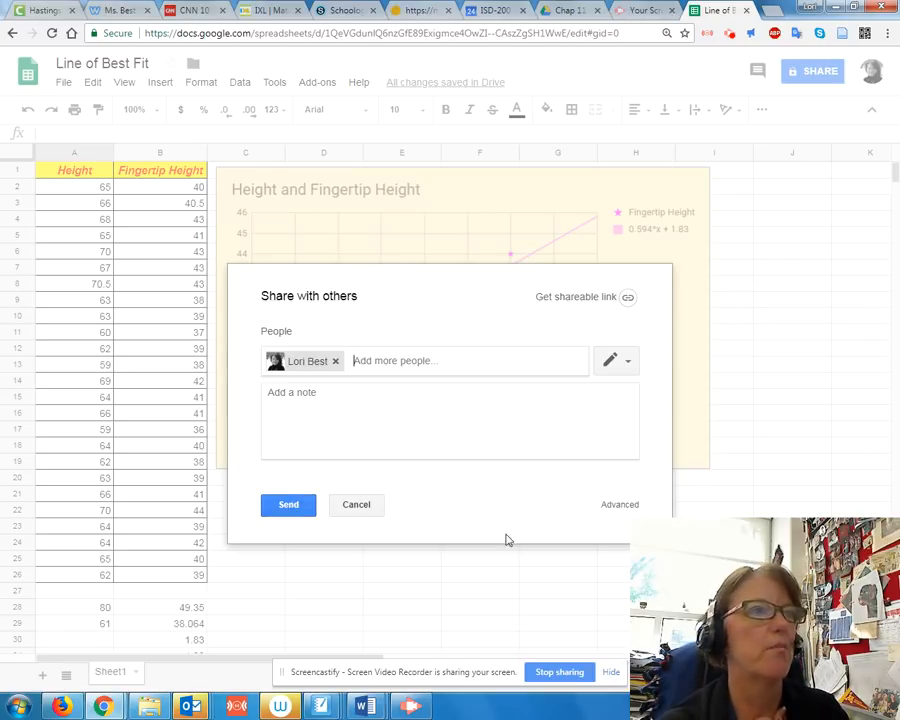
pyautogui.click(348, 509)
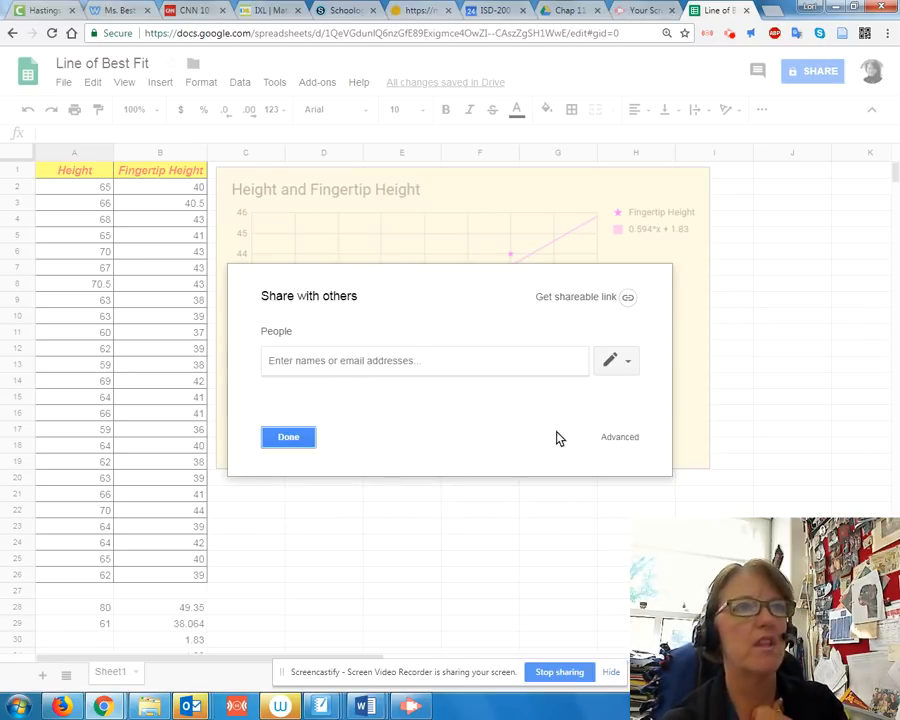
pyautogui.click(310, 443)
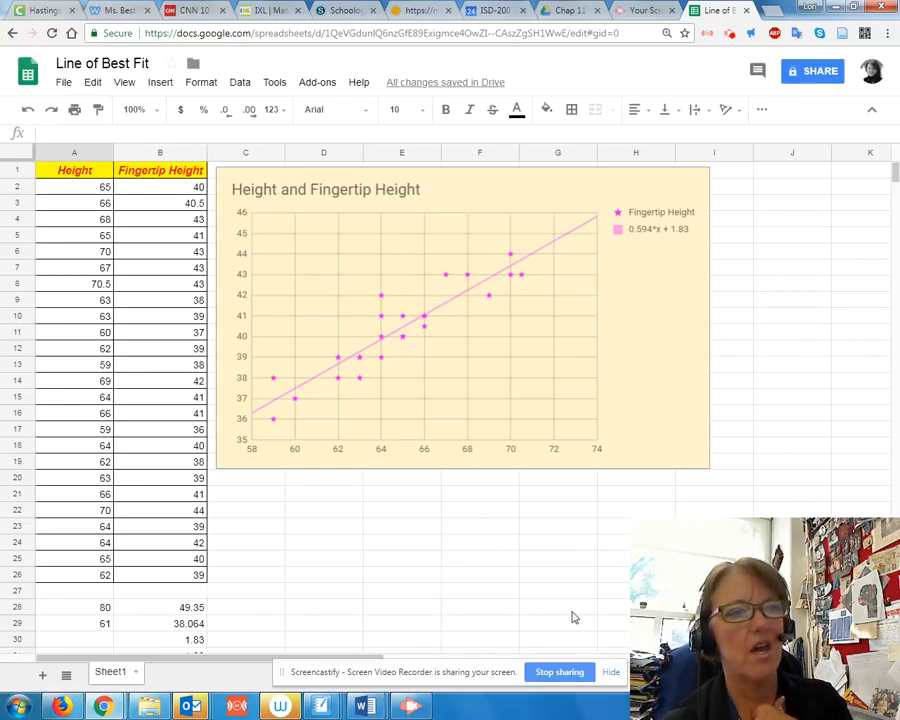